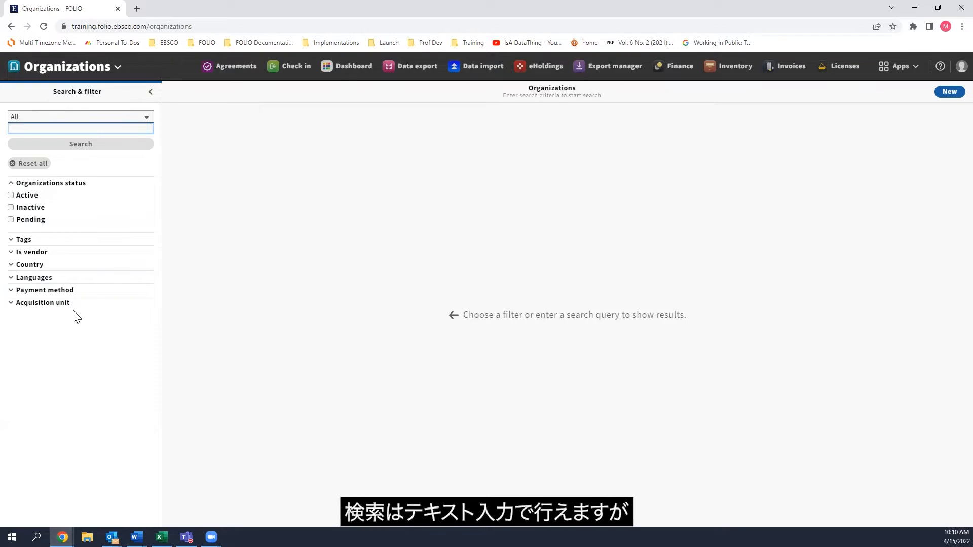
Search the organizations for "alexander".
{"action": "type", "text": "alexander"}
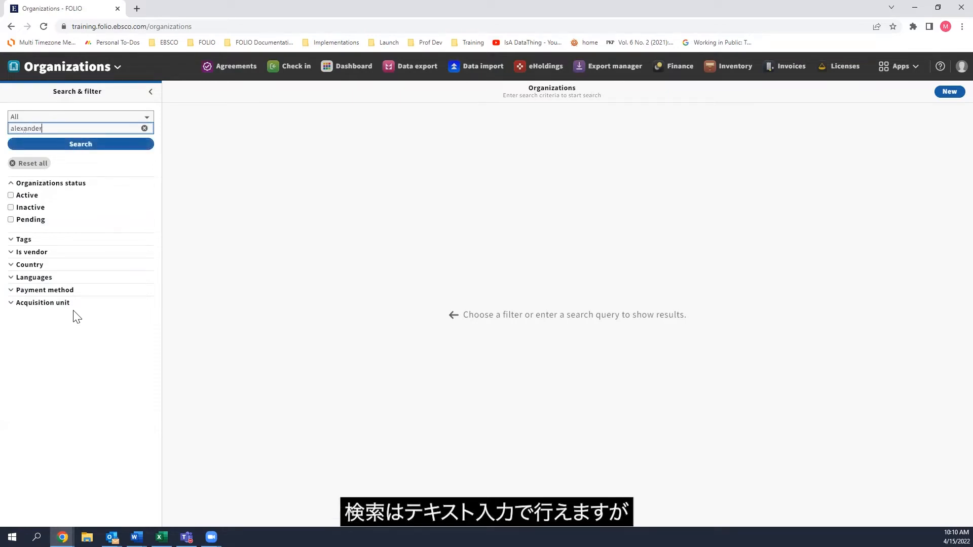
{"action": "key", "text": "Return"}
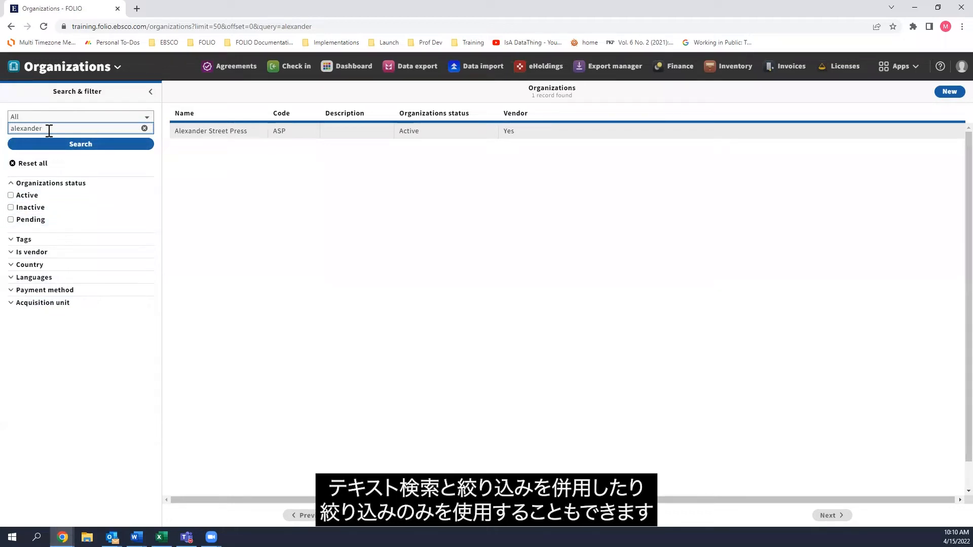
Reset the search, filter the organizations by Active status and look through the list.
{"action": "left_click", "coordinate": [31, 164]}
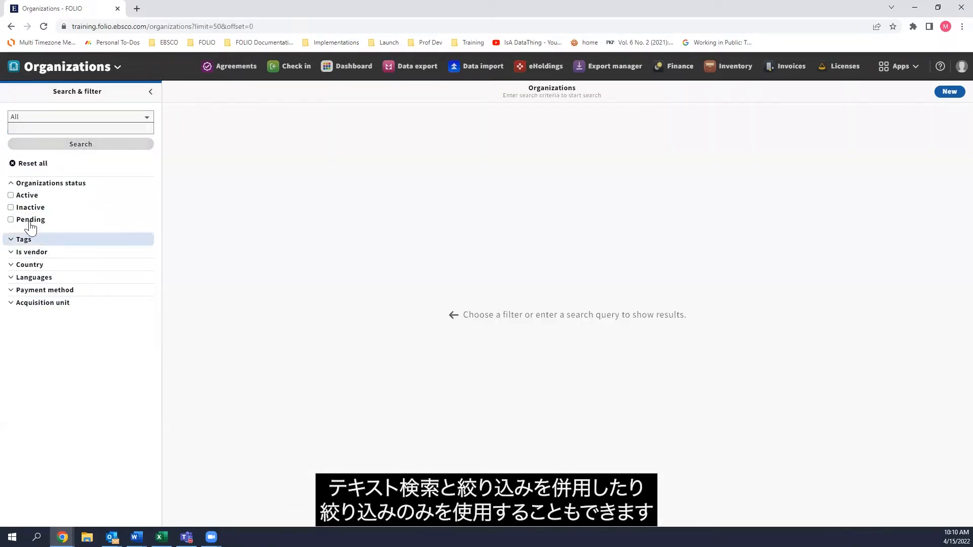
{"action": "left_click", "coordinate": [11, 195]}
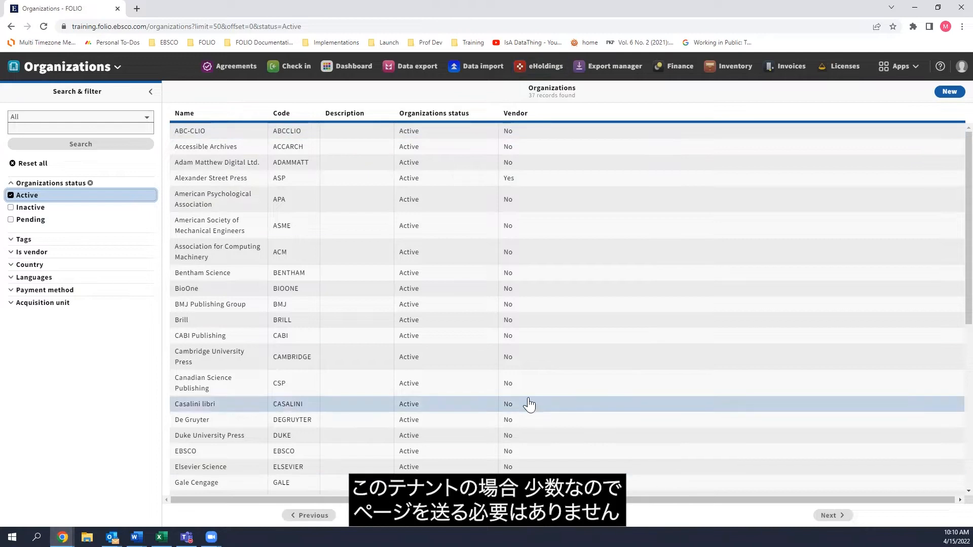
{"action": "scroll", "coordinate": [511, 375], "scroll_direction": "down", "scroll_amount": 5}
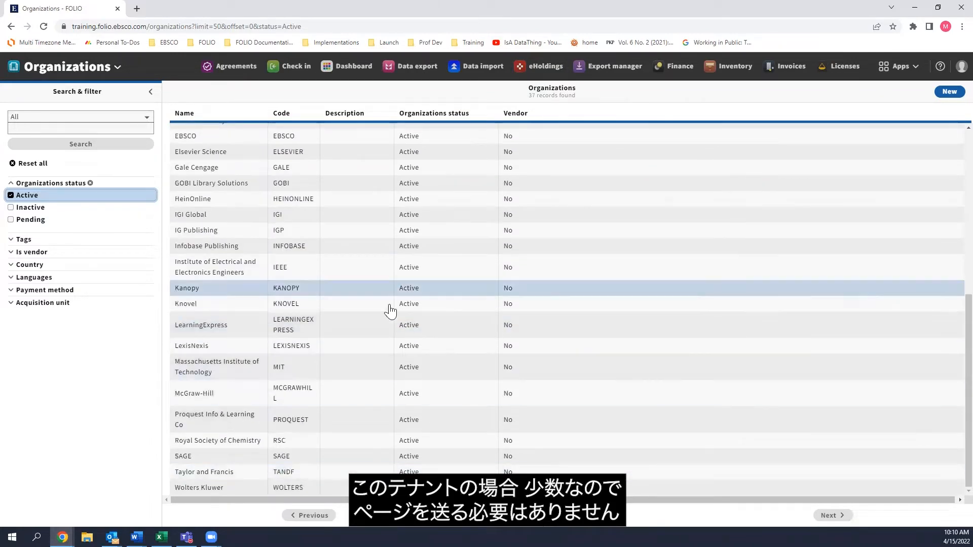
{"action": "scroll", "coordinate": [382, 324], "scroll_direction": "up", "scroll_amount": 5}
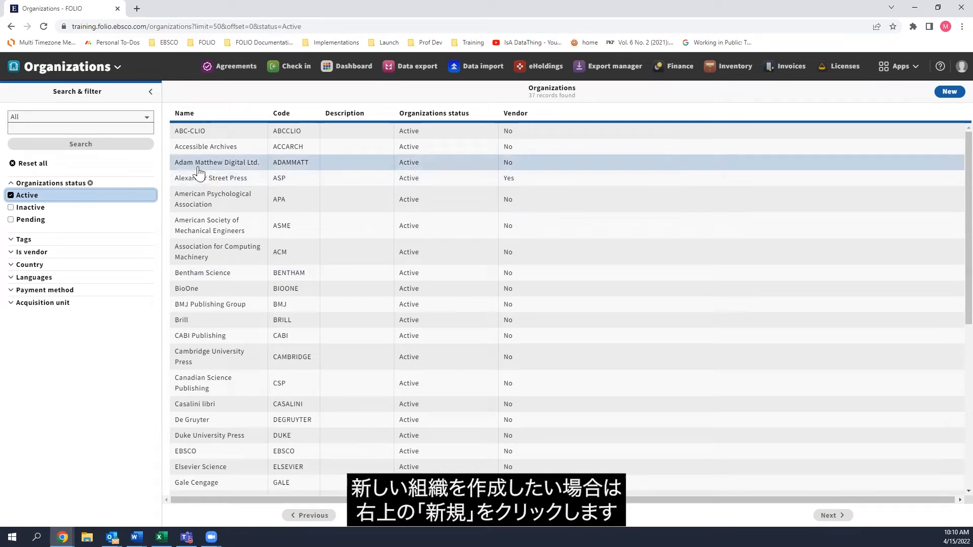
Start a new organization record and view the available organization status options without choosing one.
{"action": "left_click", "coordinate": [948, 94]}
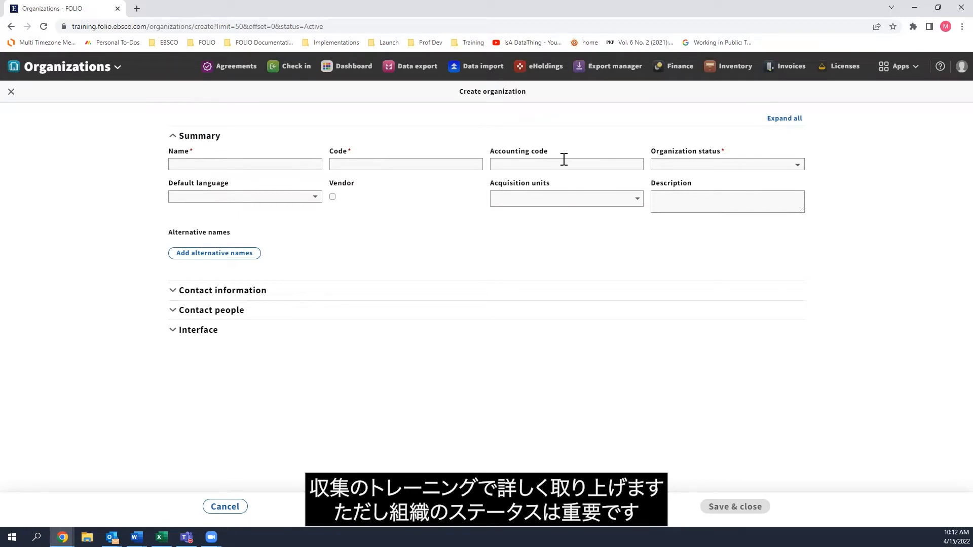
{"action": "left_click", "coordinate": [693, 165]}
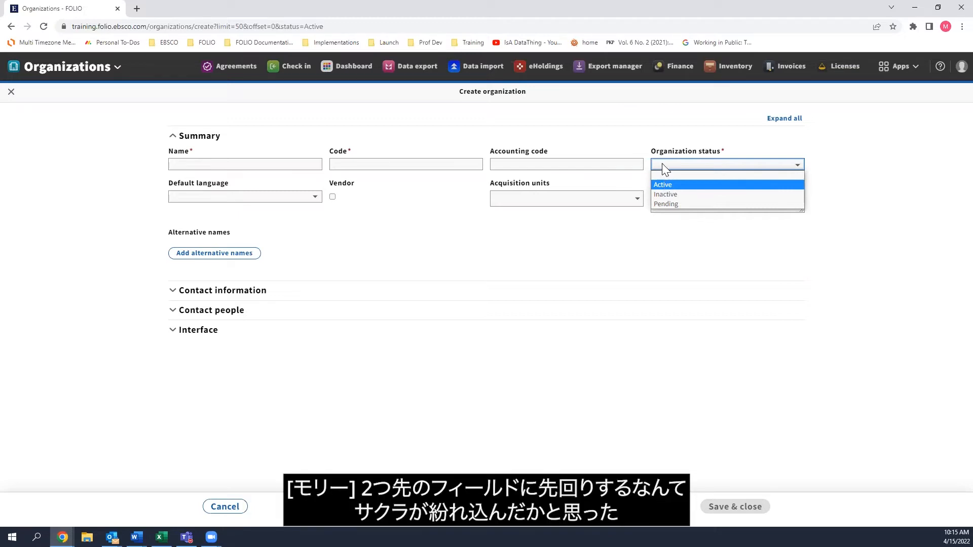
{"action": "left_click", "coordinate": [662, 164]}
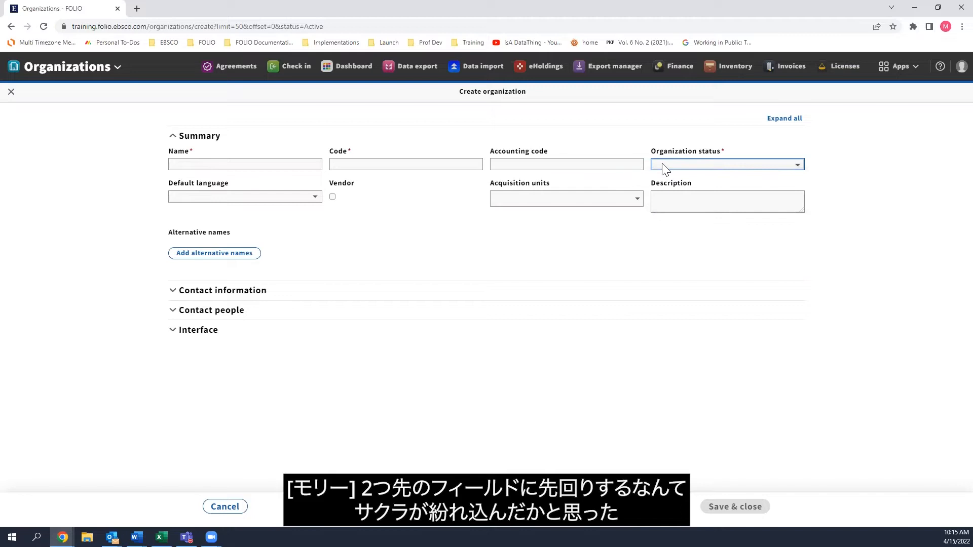
View the default language options and try marking the organization as a vendor, clearing that designation again.
{"action": "left_click", "coordinate": [203, 204]}
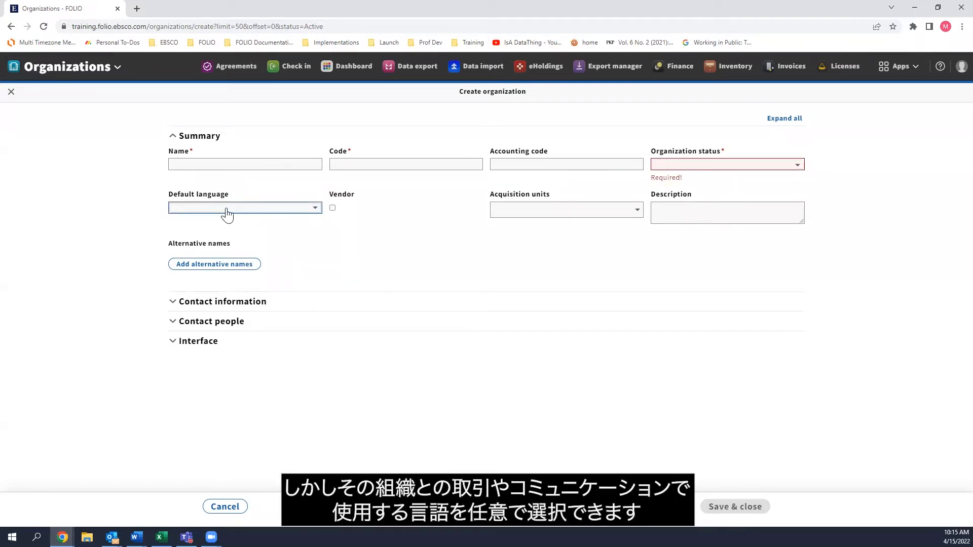
{"action": "left_click", "coordinate": [223, 209]}
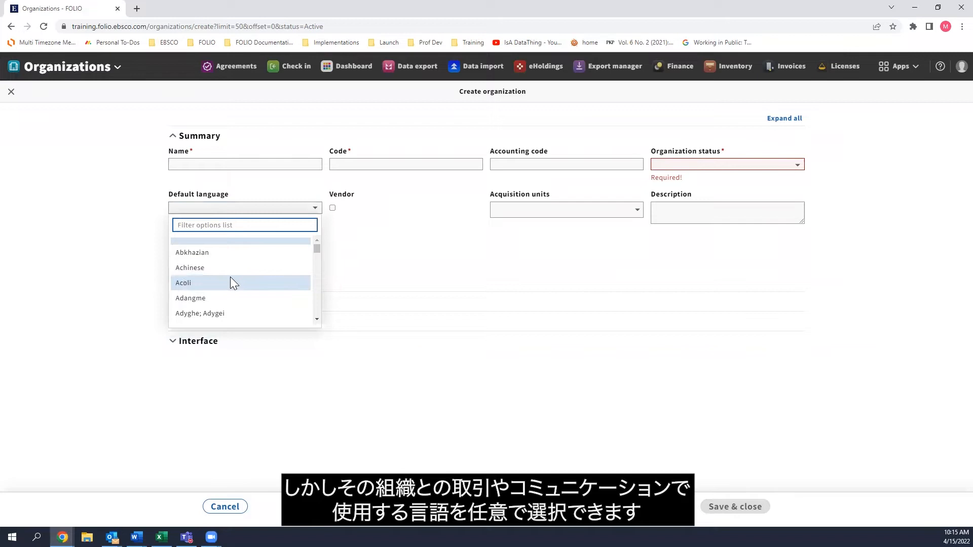
{"action": "left_click", "coordinate": [270, 208]}
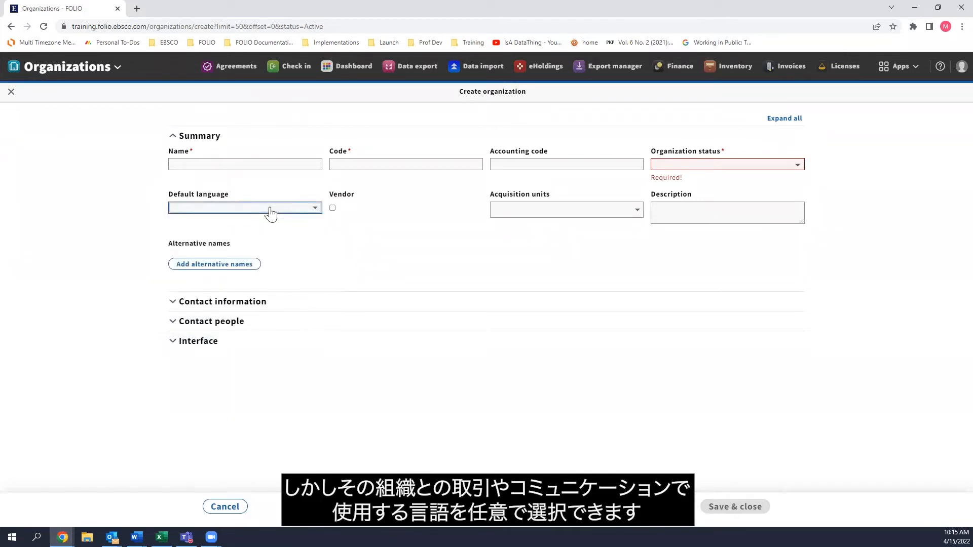
{"action": "left_click", "coordinate": [332, 209]}
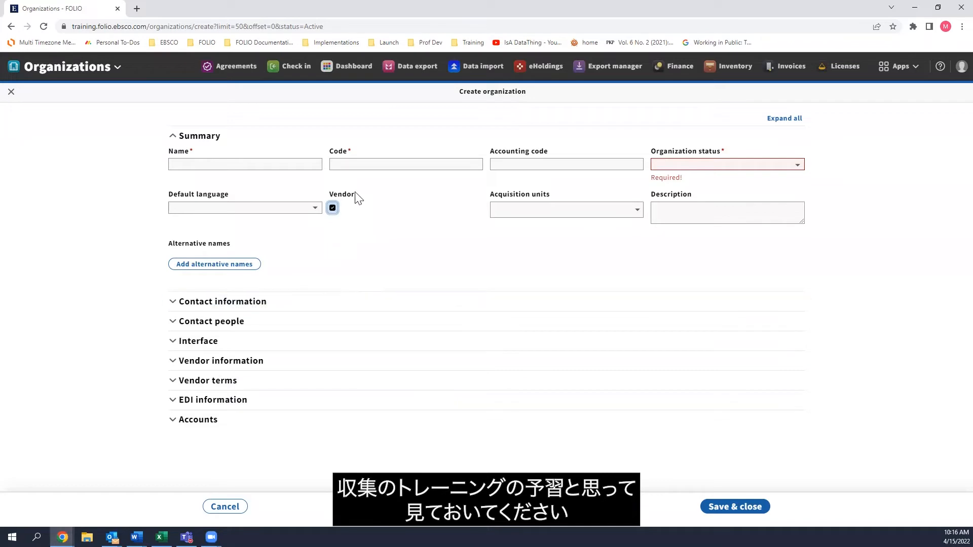
{"action": "left_click", "coordinate": [332, 209]}
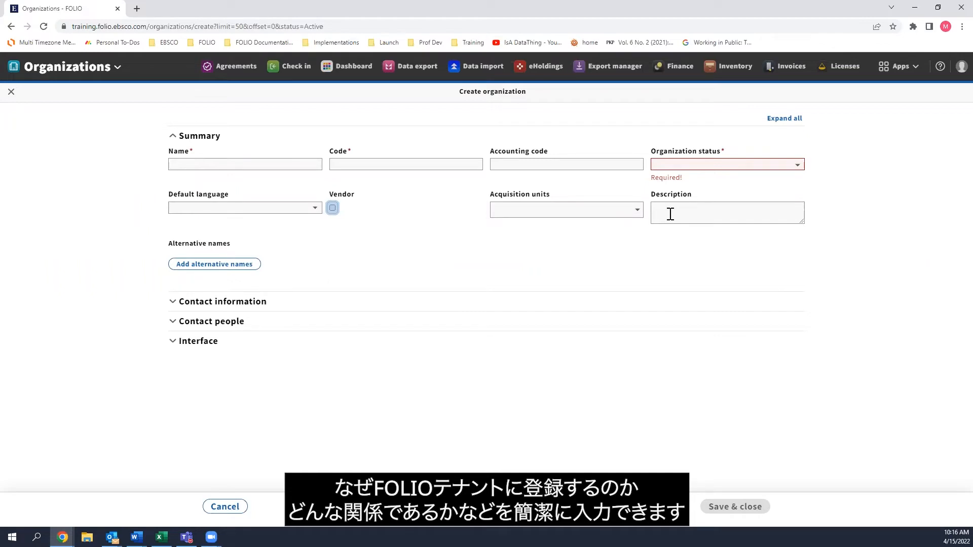
Add three blank alternative name rows to the new organization.
{"action": "left_click", "coordinate": [192, 265]}
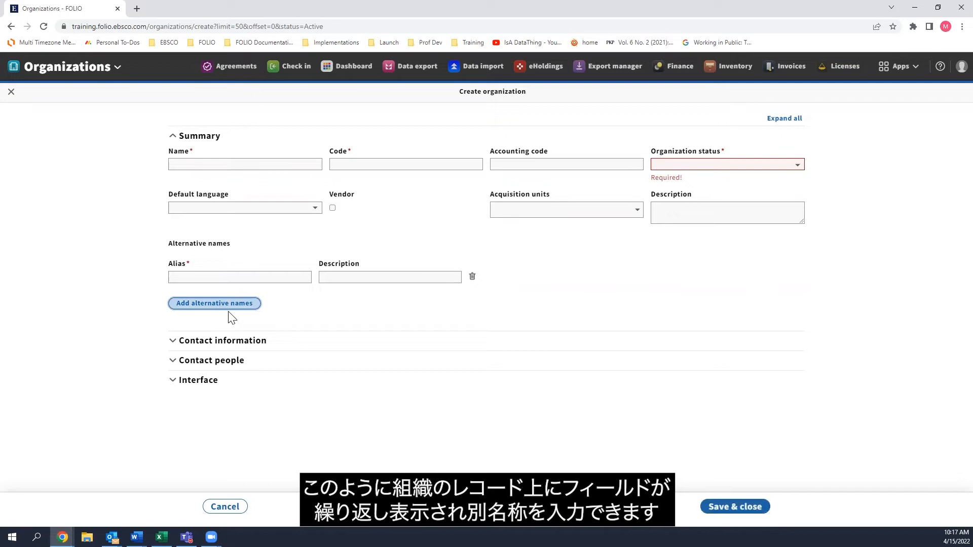
{"action": "left_click", "coordinate": [198, 310]}
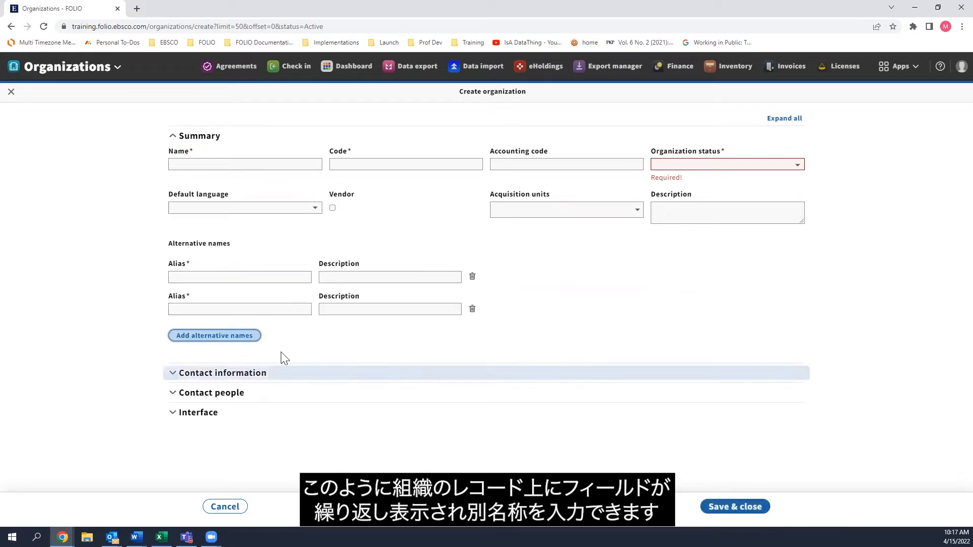
{"action": "left_click", "coordinate": [252, 342]}
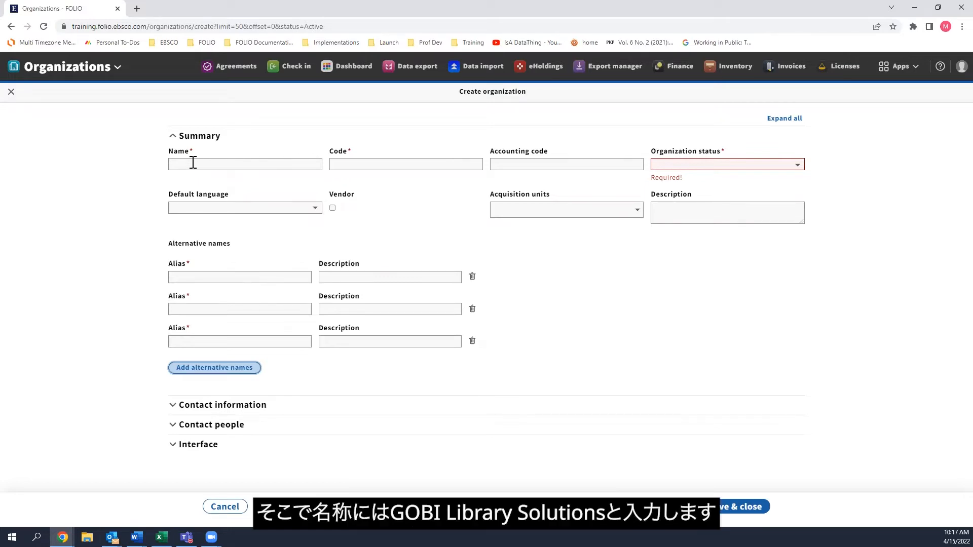
Enter "Gobi Library Solutions" as the new organization's name.
{"action": "left_click", "coordinate": [173, 162]}
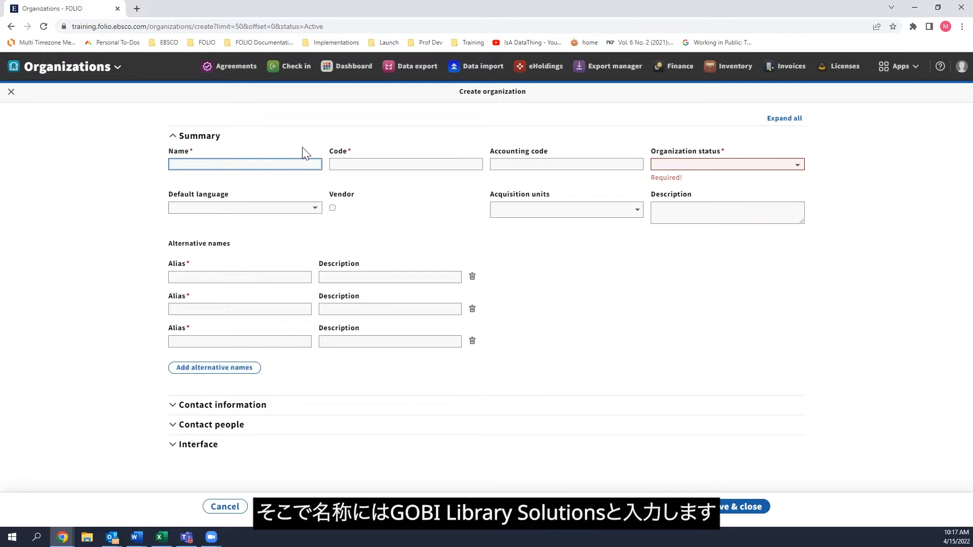
{"action": "type", "text": "Gobi Lib"}
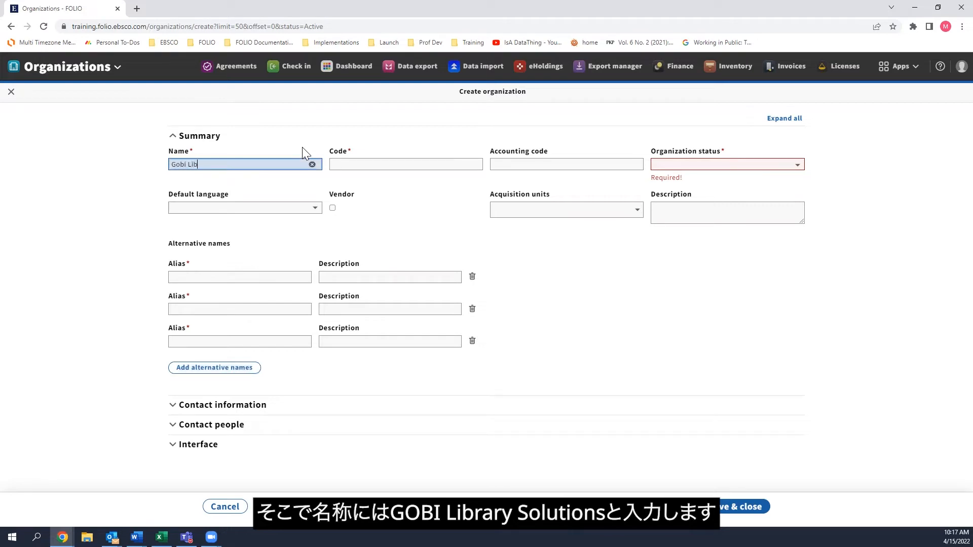
{"action": "type", "text": "rary Solution"}
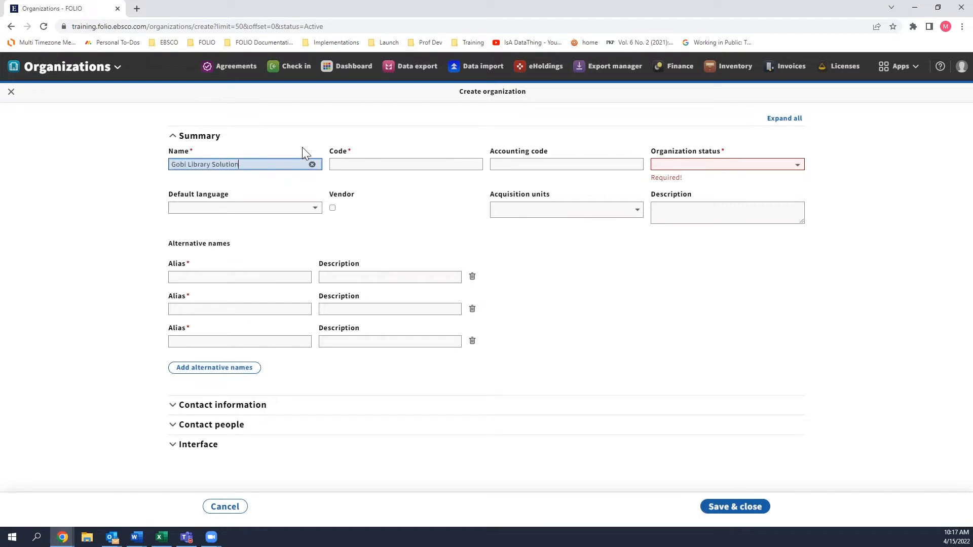
{"action": "type", "text": "s"}
Enter the aliases "Yankee" and "YBP" in the first two alternative name rows and remove the unused third row.
{"action": "left_click", "coordinate": [218, 279]}
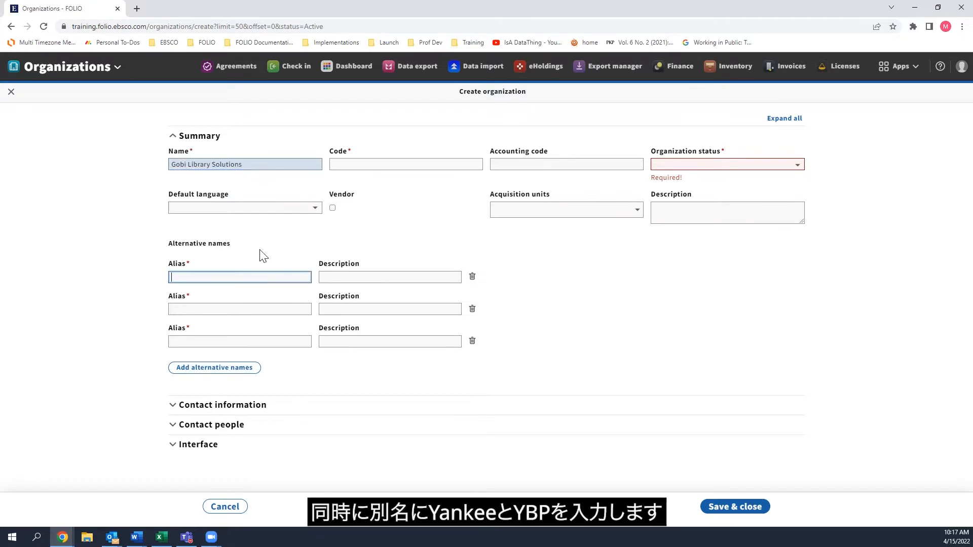
{"action": "type", "text": "Yankee"}
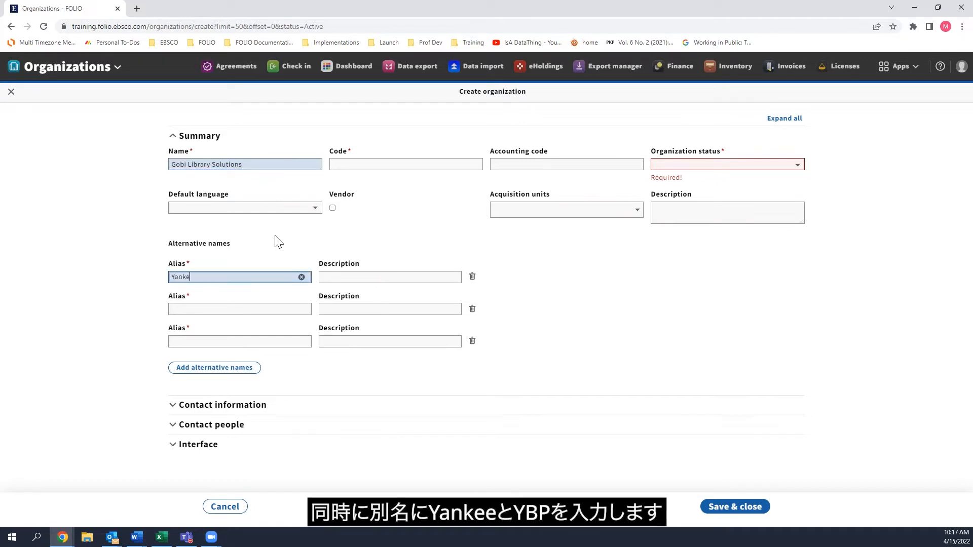
{"action": "left_click", "coordinate": [208, 307]}
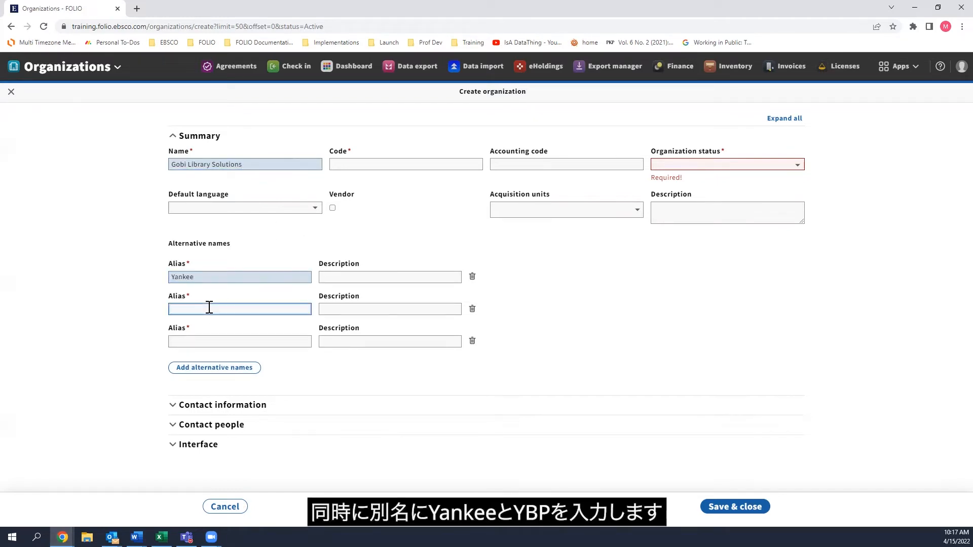
{"action": "type", "text": "Yb"}
{"action": "key", "text": "BackSpace"}
{"action": "type", "text": "BP"}
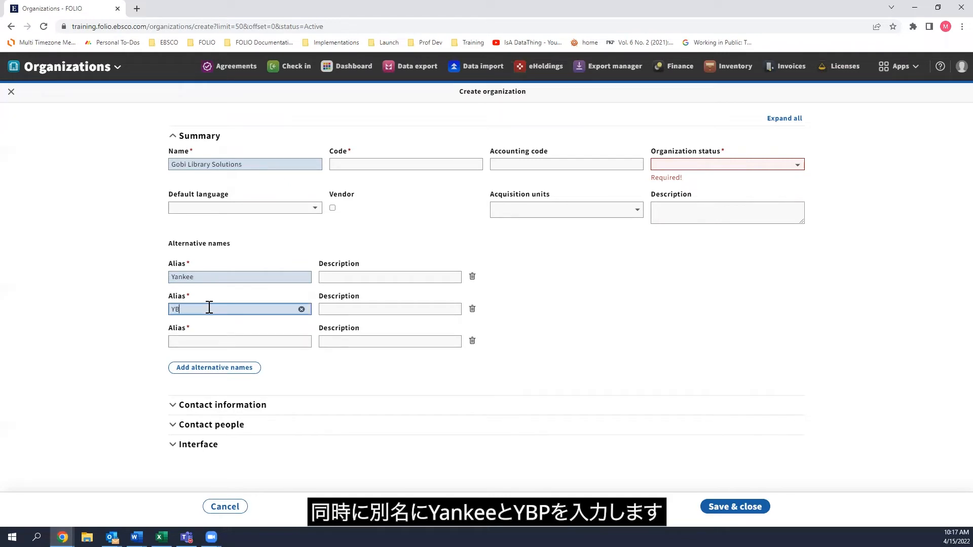
{"action": "left_click", "coordinate": [472, 340]}
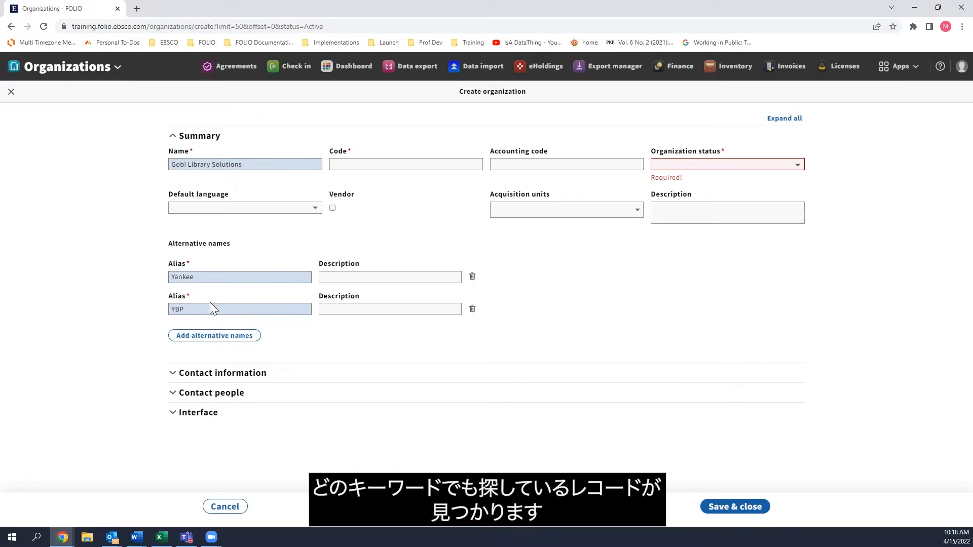
Close the new organization without saving and open the existing GOBI Library Solutions record from the list.
{"action": "key", "text": "Escape"}
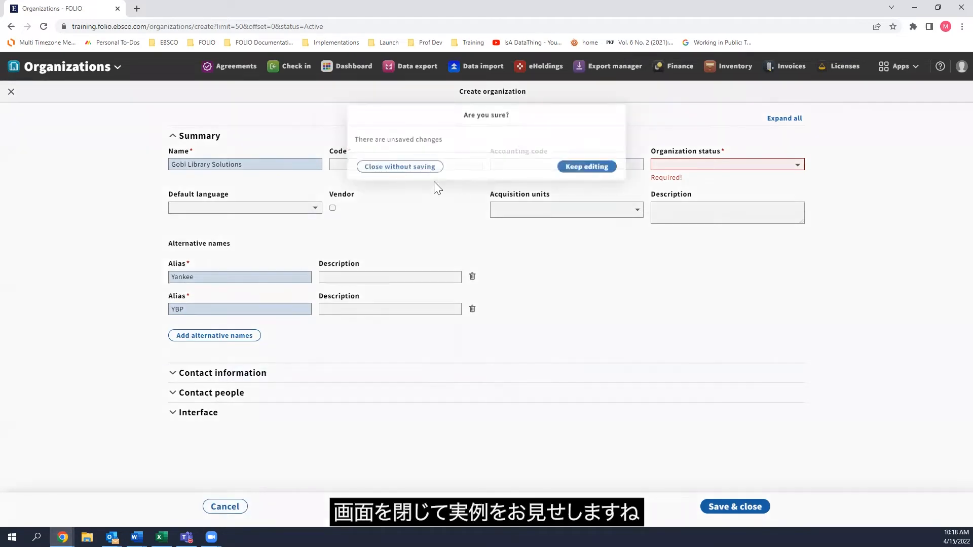
{"action": "left_click", "coordinate": [420, 161]}
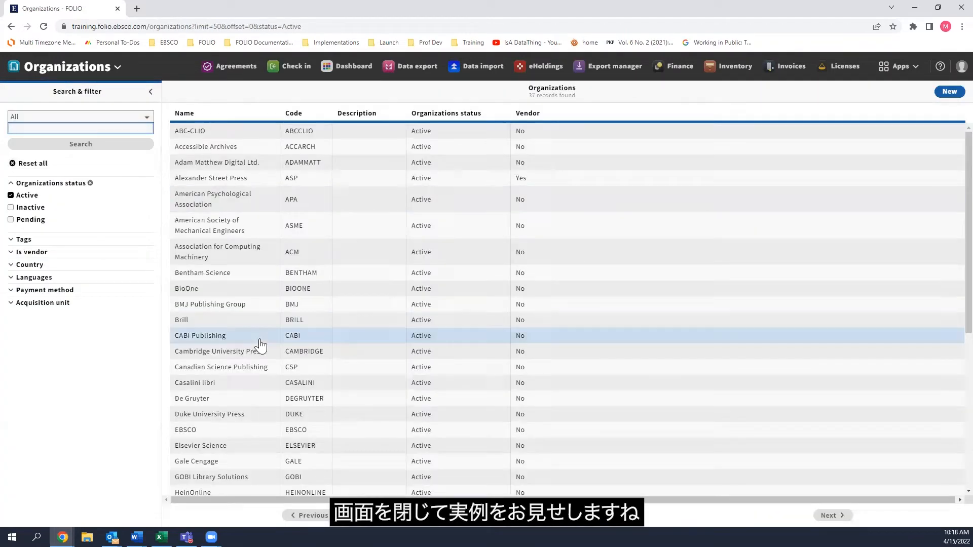
{"action": "scroll", "coordinate": [260, 343], "scroll_direction": "down", "scroll_amount": 1}
{"action": "left_click", "coordinate": [240, 431]}
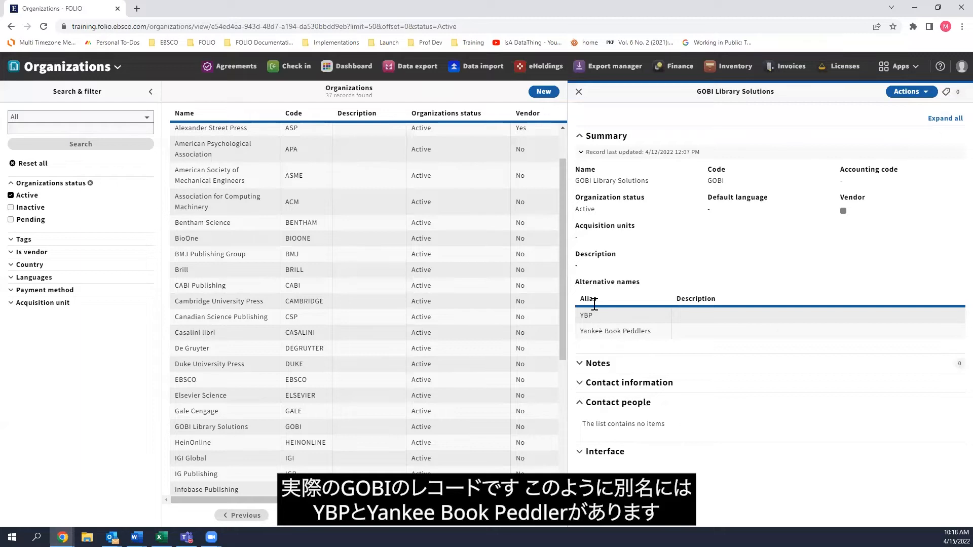
Reset the filters and search the organizations by the alias "ybp".
{"action": "left_click", "coordinate": [40, 164]}
{"action": "left_click", "coordinate": [70, 124]}
{"action": "type", "text": "ybp"}
{"action": "key", "text": "Return"}
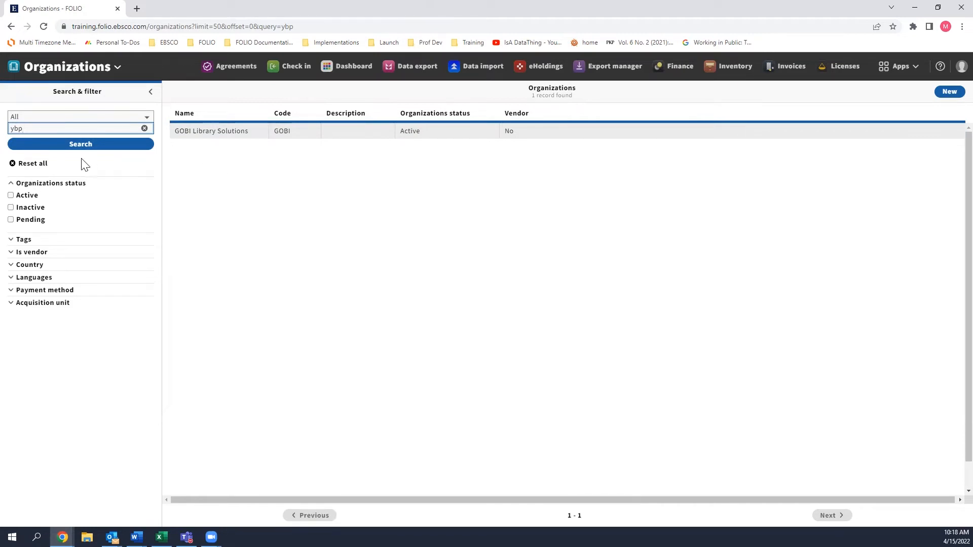
Reset the search and look over a blank new organization form, leaving it without creating a record.
{"action": "left_click", "coordinate": [32, 169]}
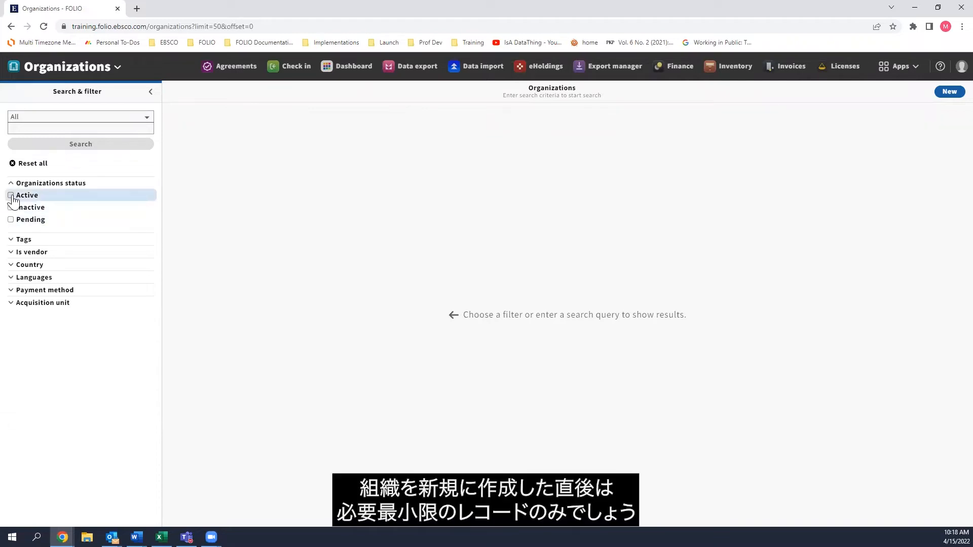
{"action": "left_click", "coordinate": [943, 94]}
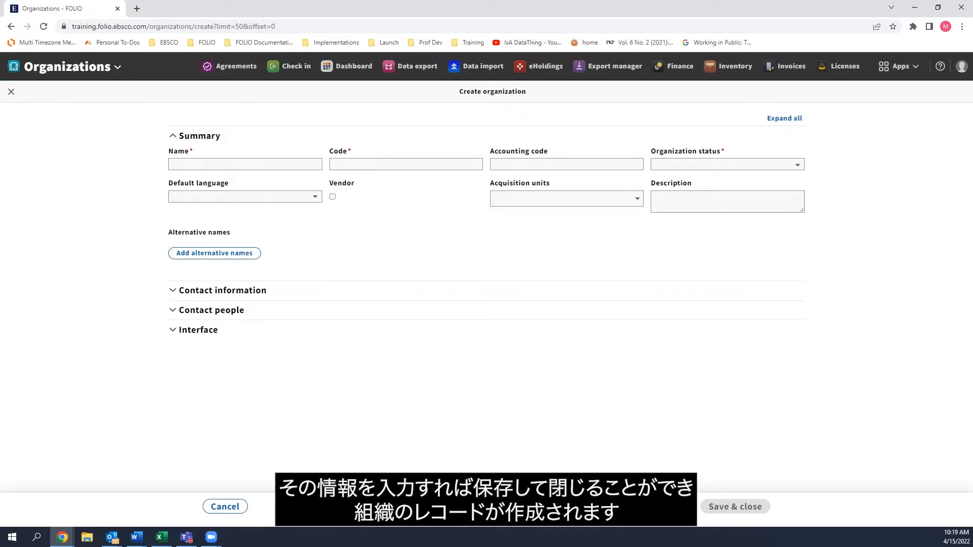
{"action": "left_click", "coordinate": [234, 508]}
Filter the organizations by Active status and open the Alexander Street Press record for editing.
{"action": "left_click", "coordinate": [31, 195]}
{"action": "scroll", "coordinate": [273, 202], "scroll_direction": "down", "scroll_amount": 1}
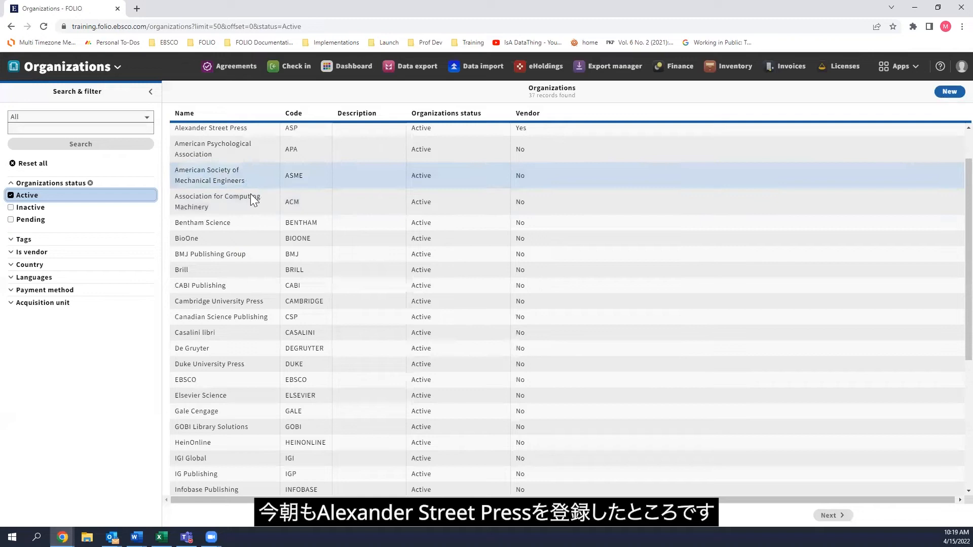
{"action": "scroll", "coordinate": [256, 237], "scroll_direction": "up", "scroll_amount": 1}
{"action": "left_click", "coordinate": [218, 178]}
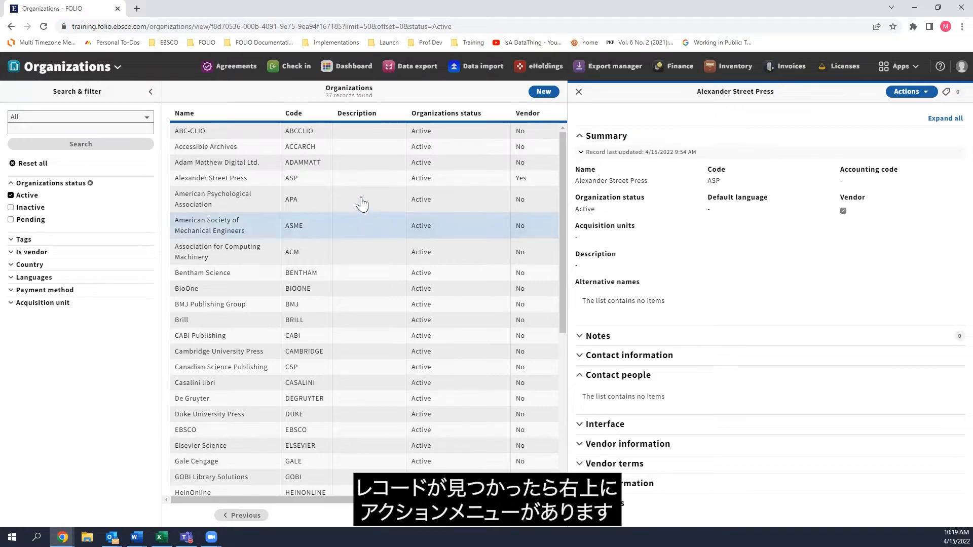
{"action": "left_click", "coordinate": [895, 96]}
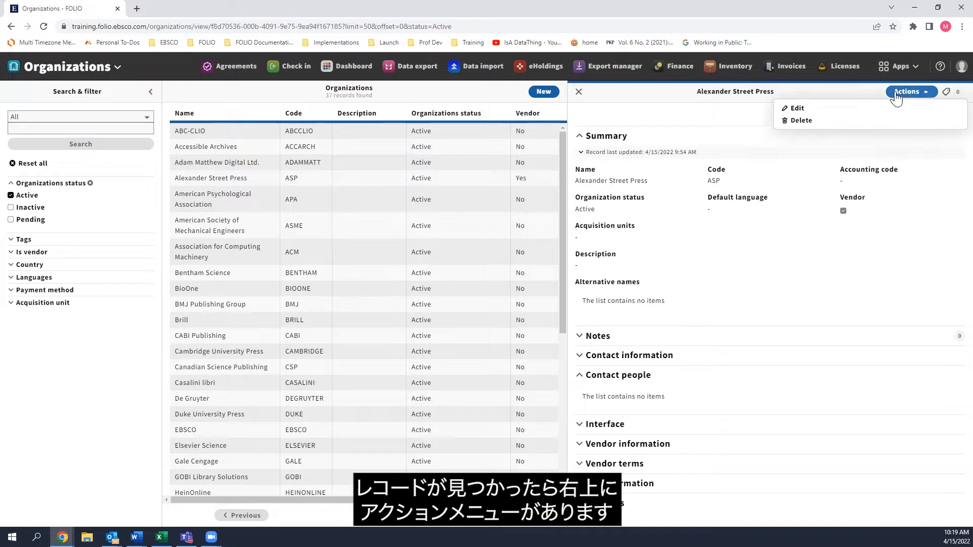
{"action": "left_click", "coordinate": [856, 109]}
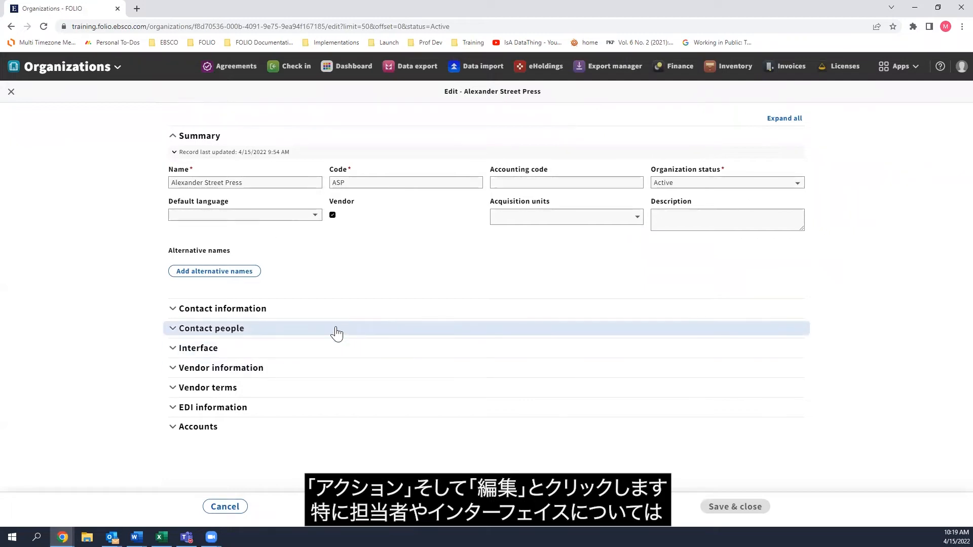
Add an address entry to the contact information of Alexander Street Press and fill in its street address.
{"action": "left_click", "coordinate": [219, 334]}
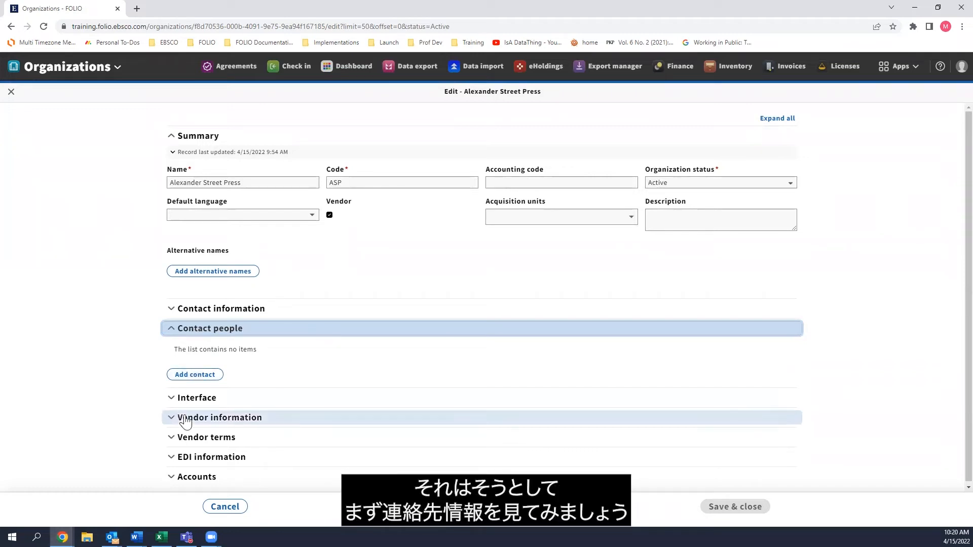
{"action": "left_click", "coordinate": [223, 308]}
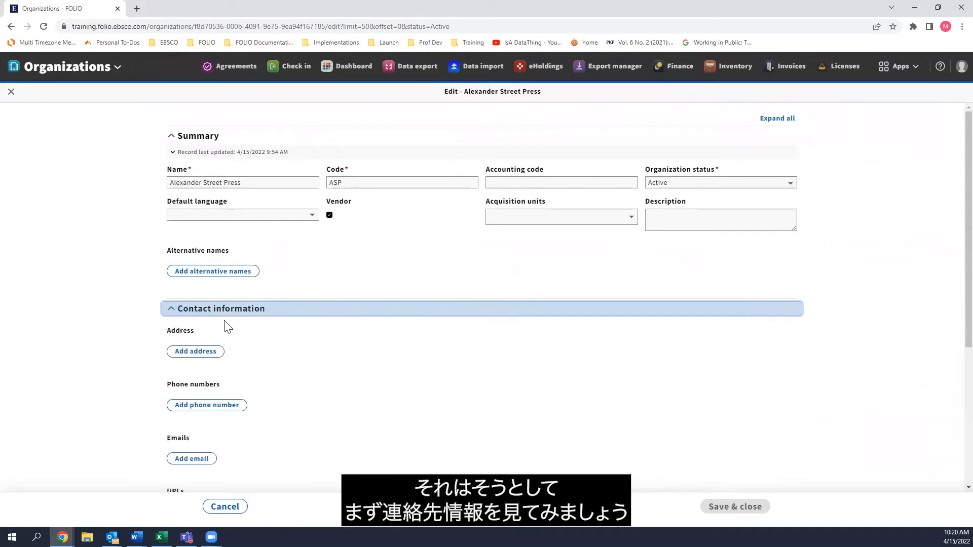
{"action": "scroll", "coordinate": [233, 324], "scroll_direction": "down", "scroll_amount": 2}
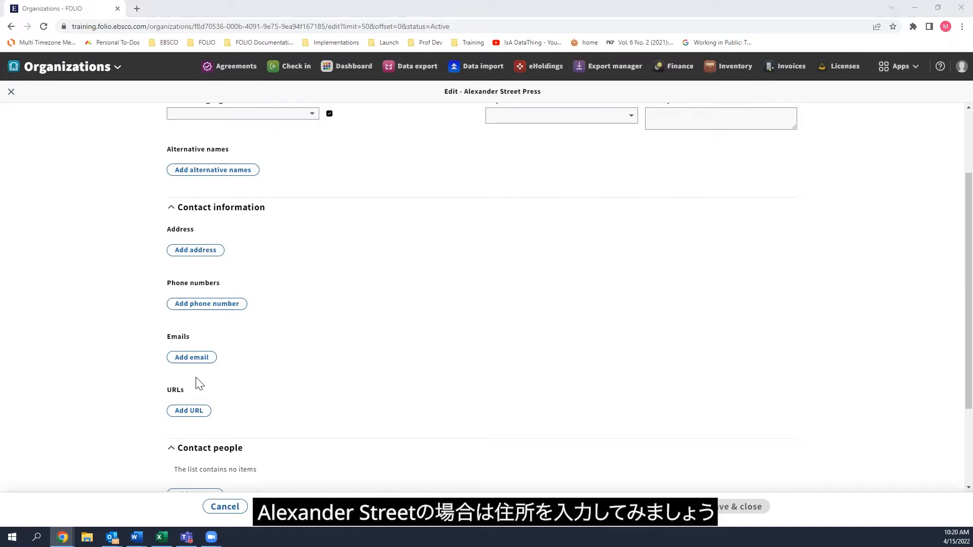
{"action": "left_click", "coordinate": [193, 253]}
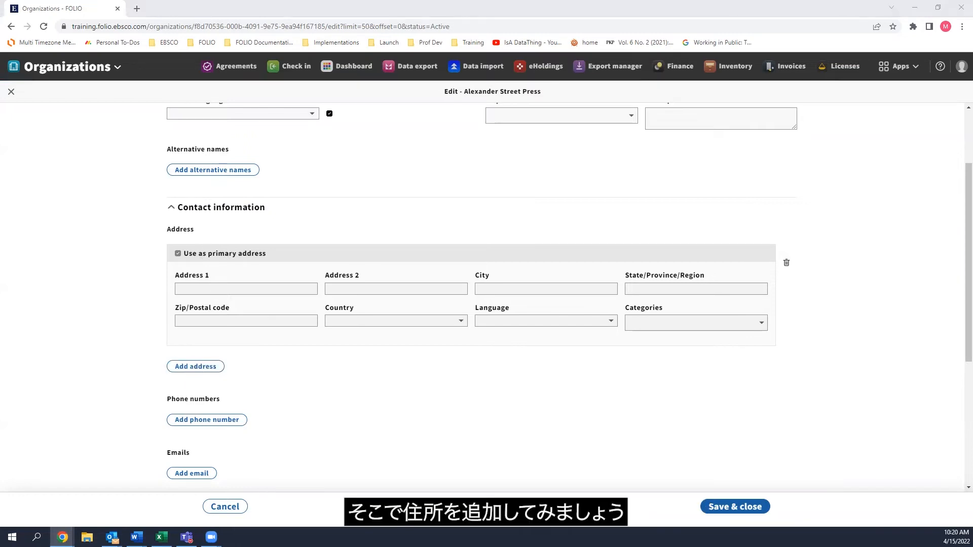
{"action": "left_click", "coordinate": [274, 289]}
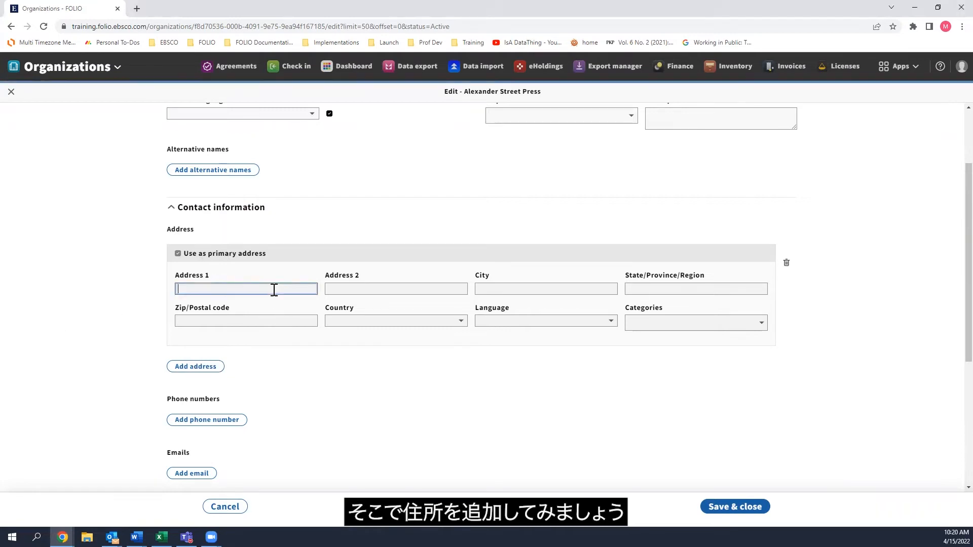
{"action": "type", "text": "789 E. Eisenhower Pkwy"}
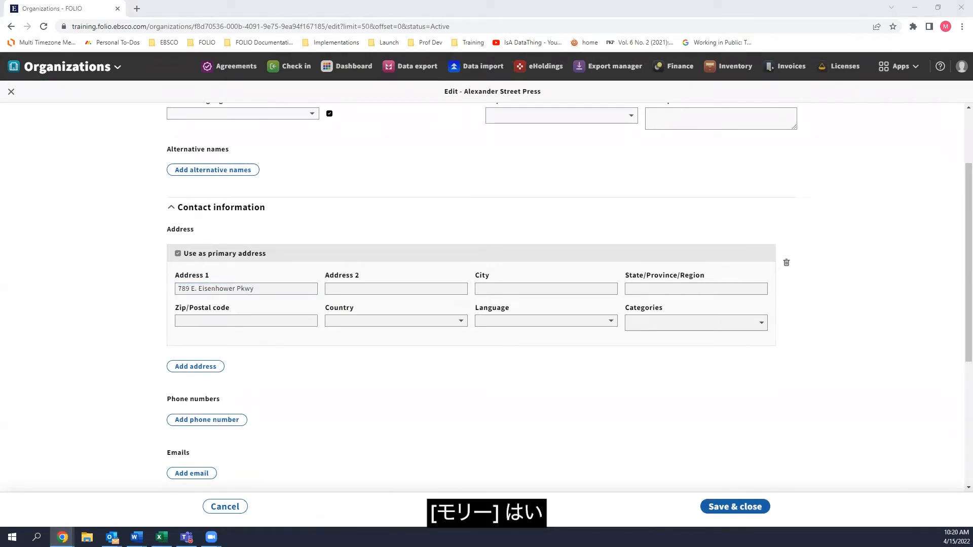
Complete the new primary address with the organization's city, state and postal code.
{"action": "left_click", "coordinate": [511, 290]}
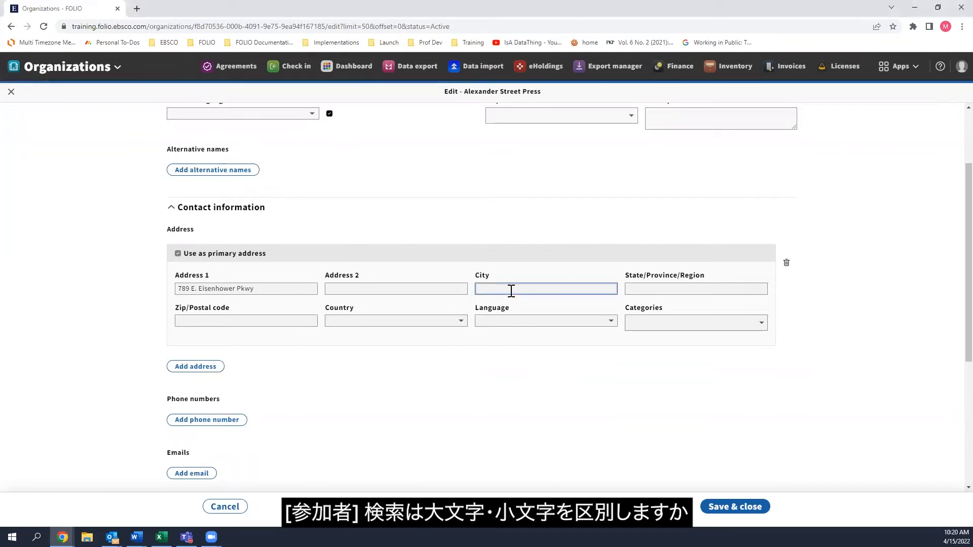
{"action": "type", "text": "Ann Arbor"}
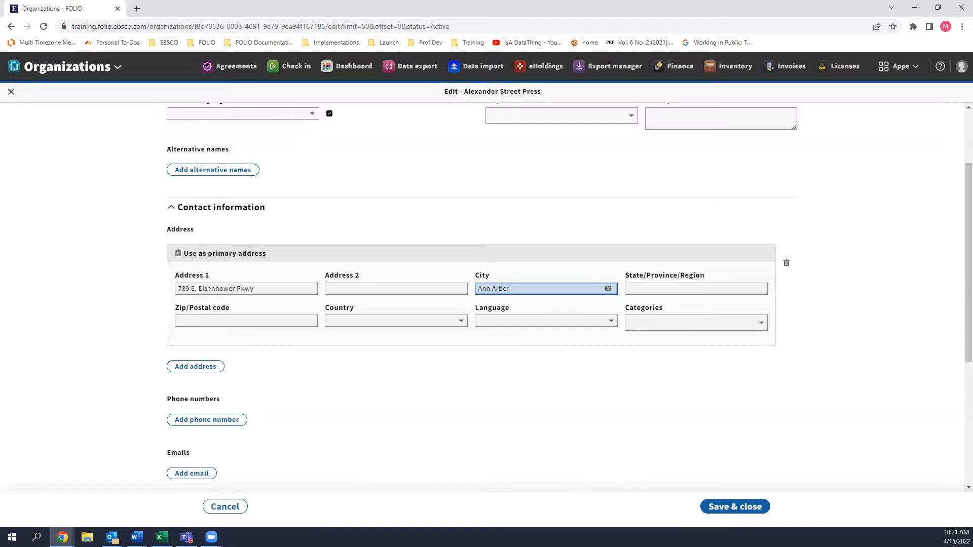
{"action": "left_click", "coordinate": [656, 289]}
{"action": "type", "text": "MI"}
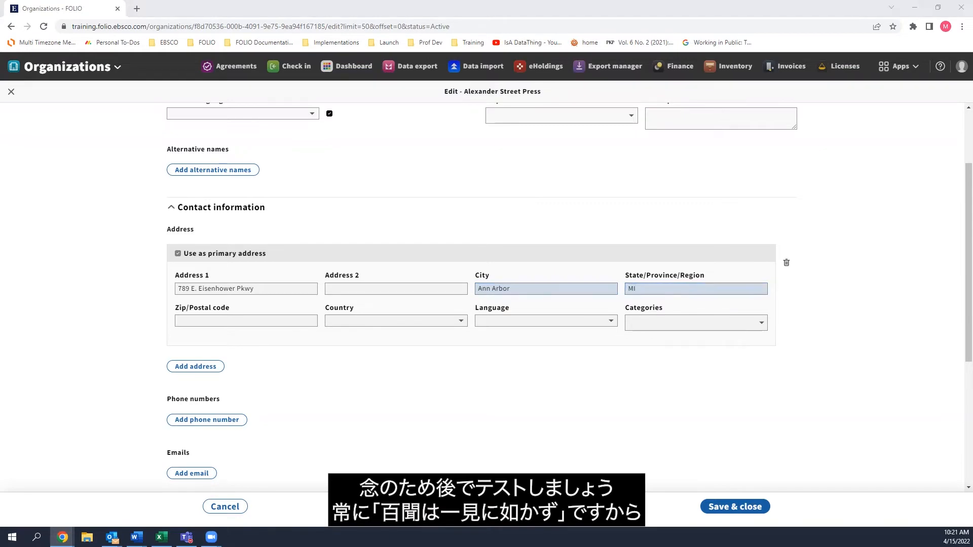
{"action": "left_click", "coordinate": [289, 321]}
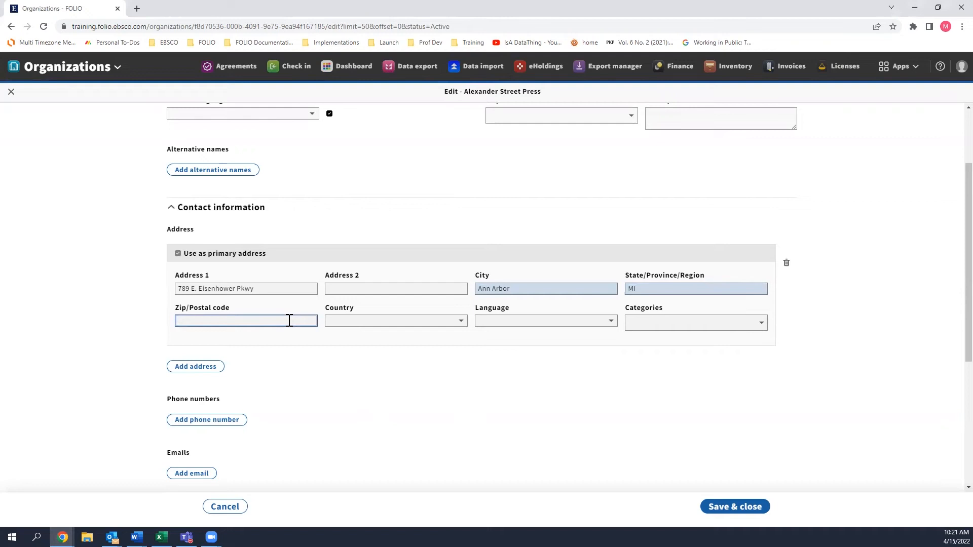
{"action": "type", "text": "48108"}
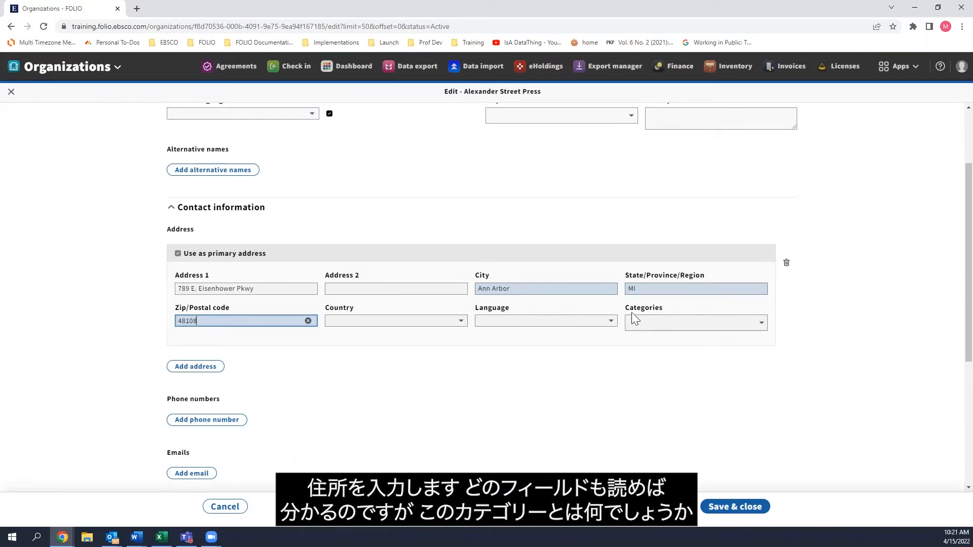
Assign the Returns and Accounts Payable categories to the primary address.
{"action": "left_click", "coordinate": [763, 329]}
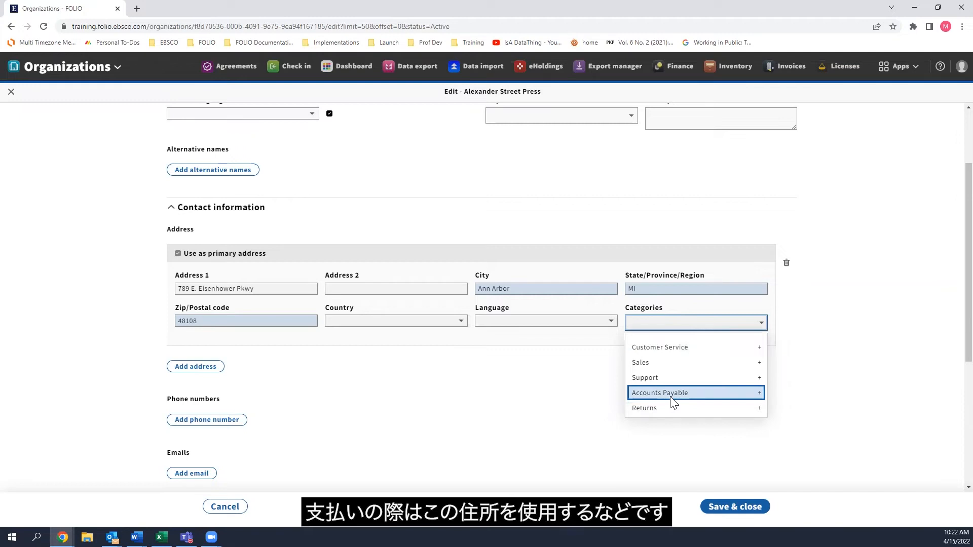
{"action": "left_click", "coordinate": [760, 408]}
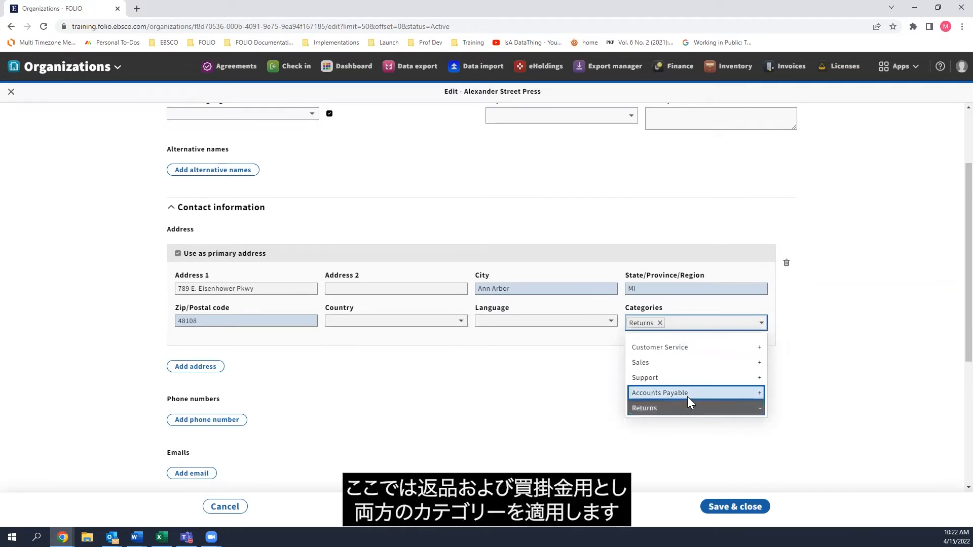
{"action": "left_click", "coordinate": [729, 392]}
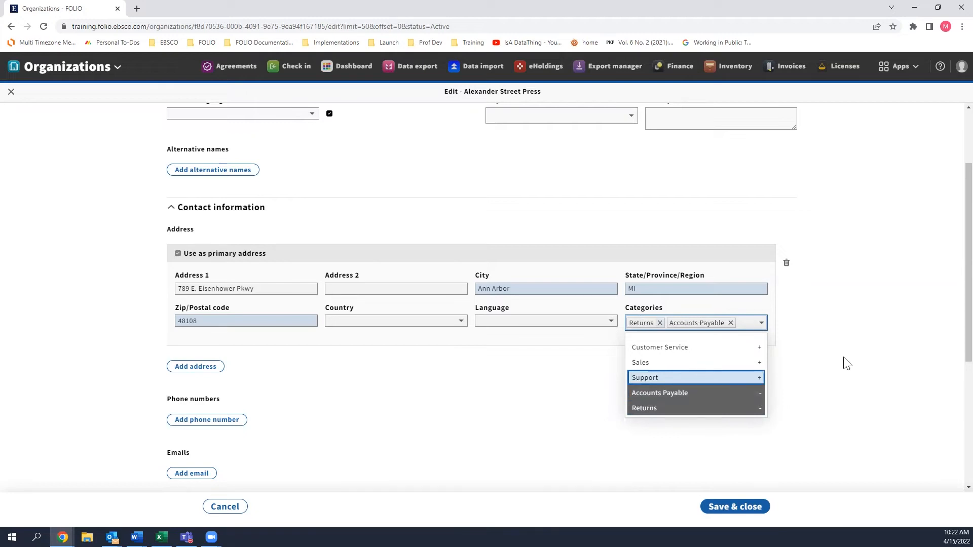
{"action": "left_click", "coordinate": [856, 371]}
Add a primary phone number entry with the organization's phone number and set its type to Office.
{"action": "left_click", "coordinate": [207, 420]}
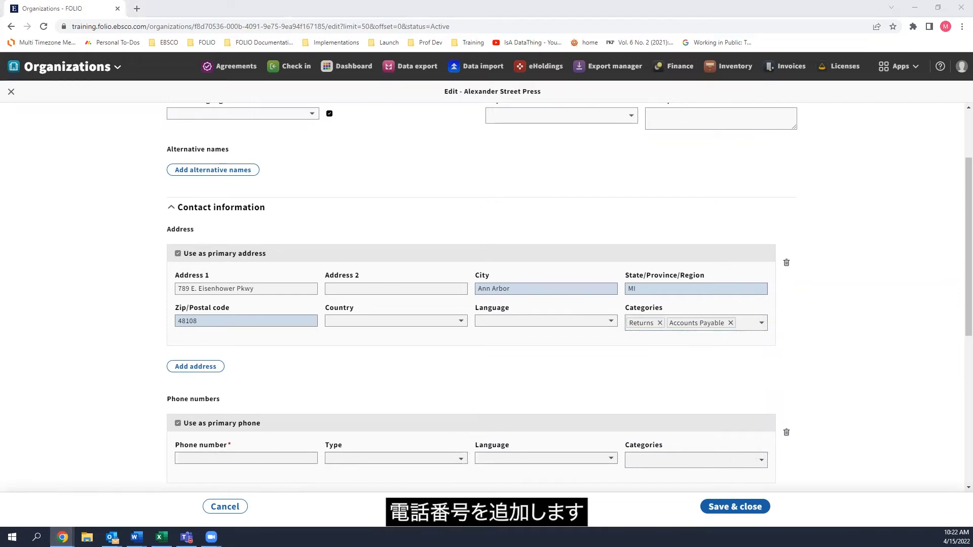
{"action": "left_click", "coordinate": [208, 457]}
{"action": "key", "text": "ctrl+v"}
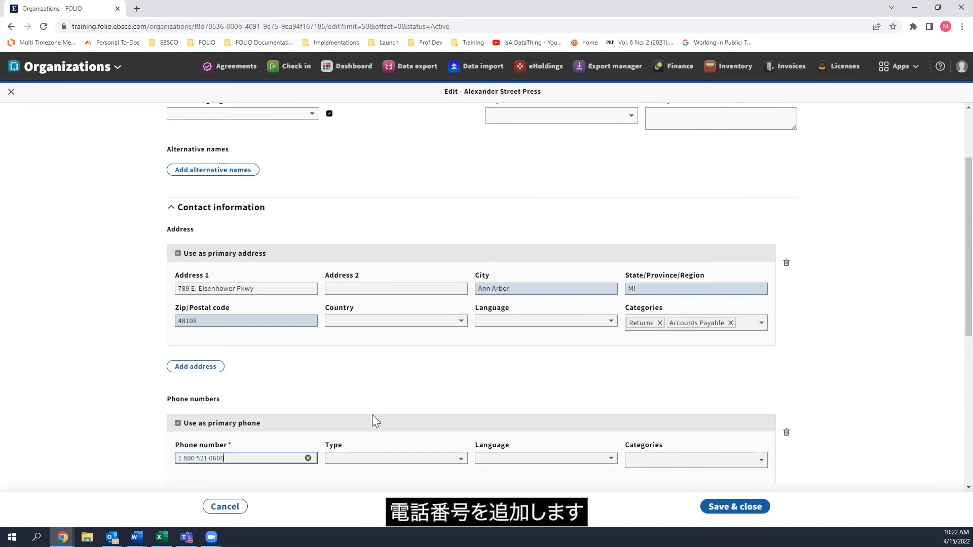
{"action": "scroll", "coordinate": [371, 415], "scroll_direction": "down", "scroll_amount": 2}
{"action": "left_click", "coordinate": [348, 357]}
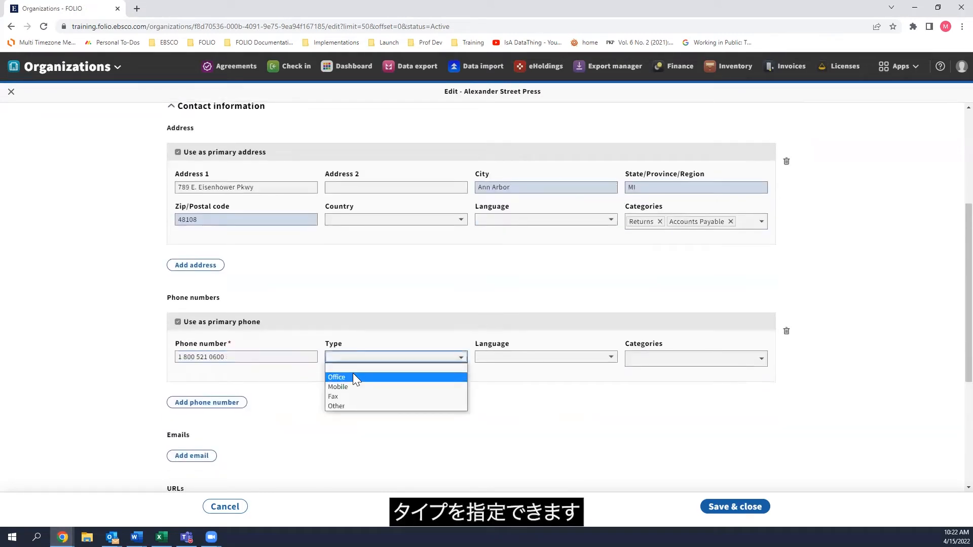
{"action": "left_click", "coordinate": [355, 377]}
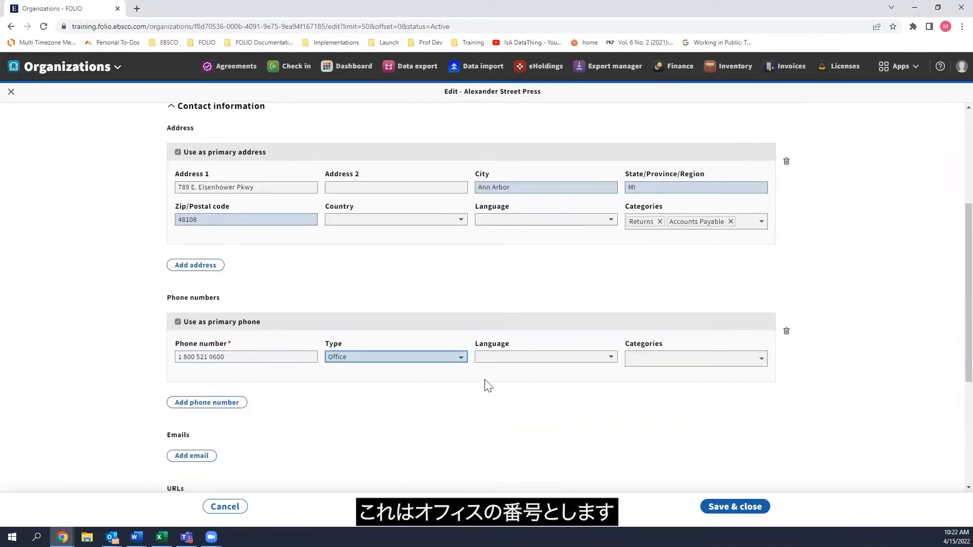
Assign the Customer Service category to the phone number and save the organization record.
{"action": "left_click", "coordinate": [707, 359]}
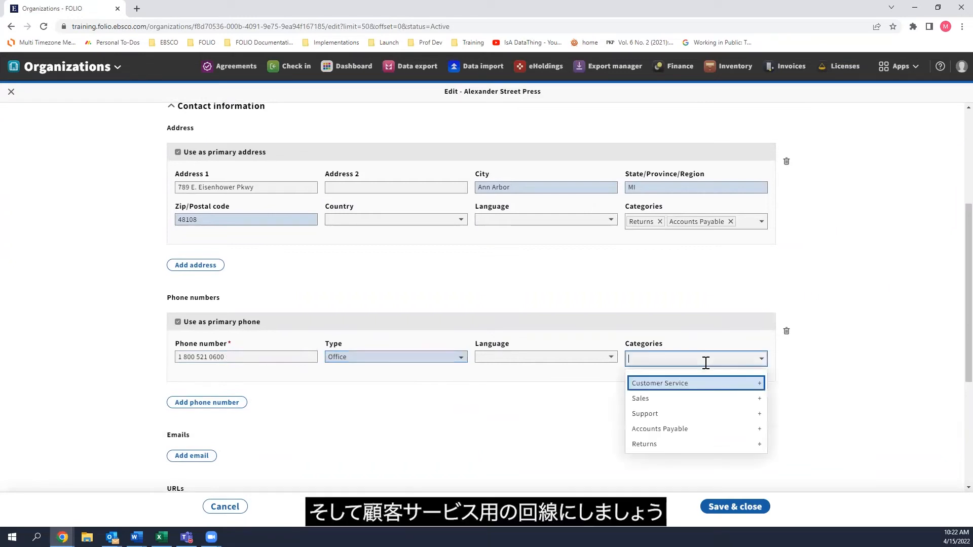
{"action": "left_click", "coordinate": [751, 386]}
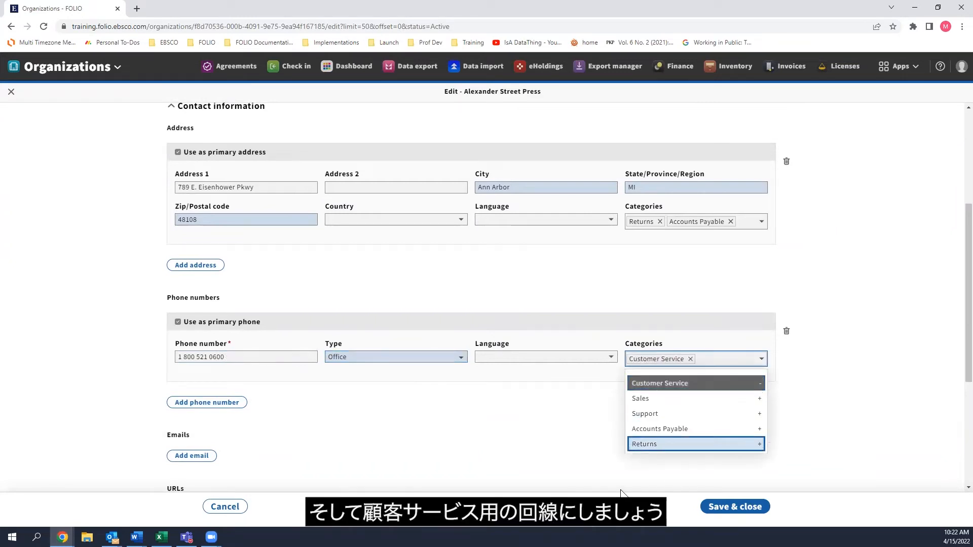
{"action": "left_click", "coordinate": [545, 433]}
{"action": "left_click", "coordinate": [732, 506]}
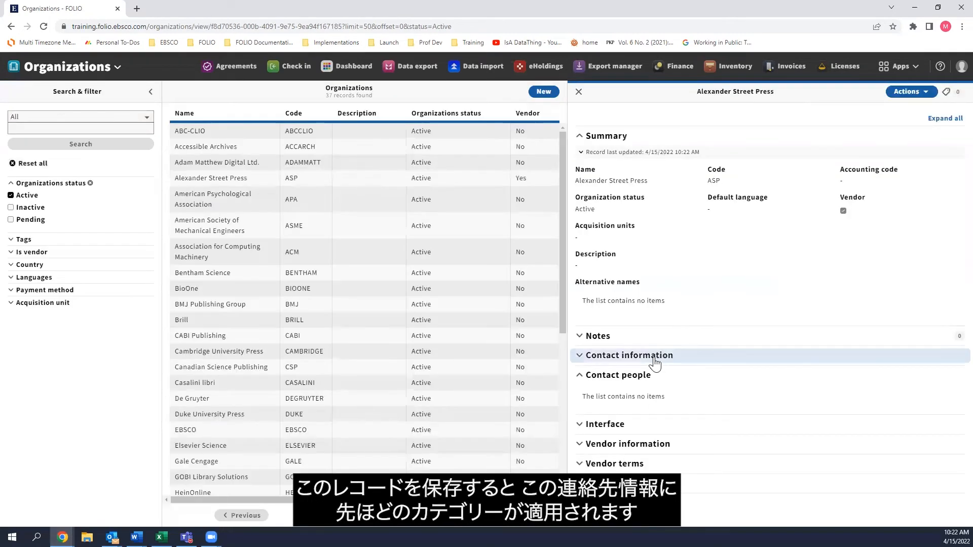
Review the saved contact information under the Customer Service, Accounts Payable and Returns categories.
{"action": "left_click", "coordinate": [655, 356]}
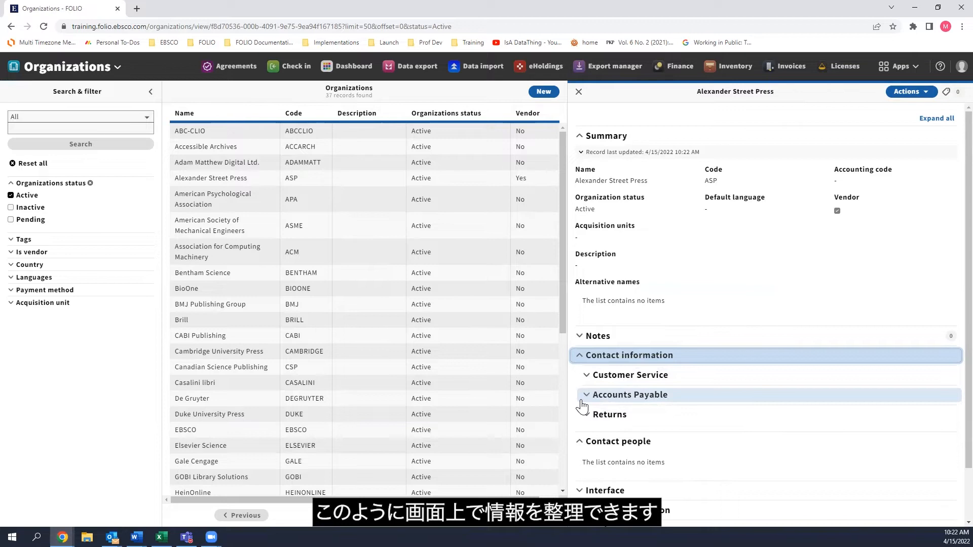
{"action": "left_click", "coordinate": [582, 375]}
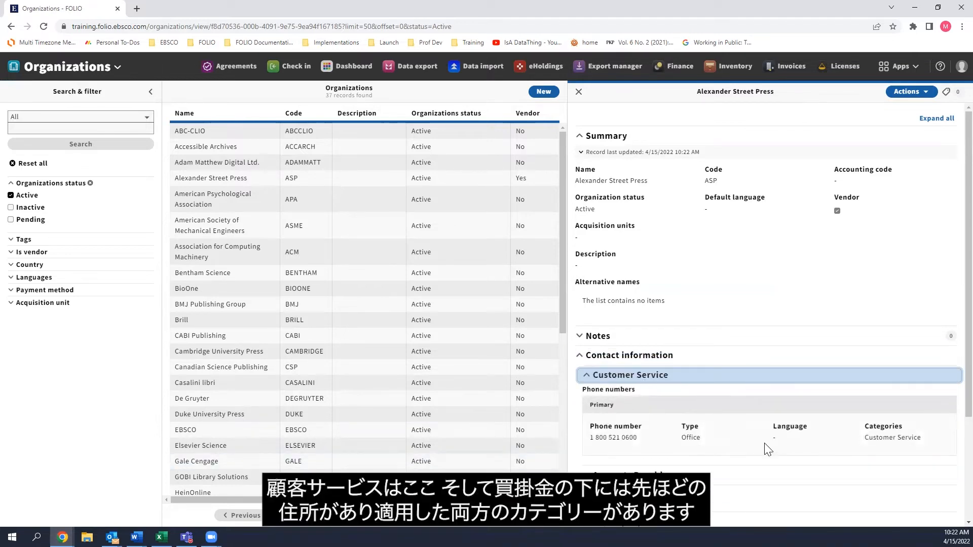
{"action": "scroll", "coordinate": [646, 377], "scroll_direction": "down", "scroll_amount": 2}
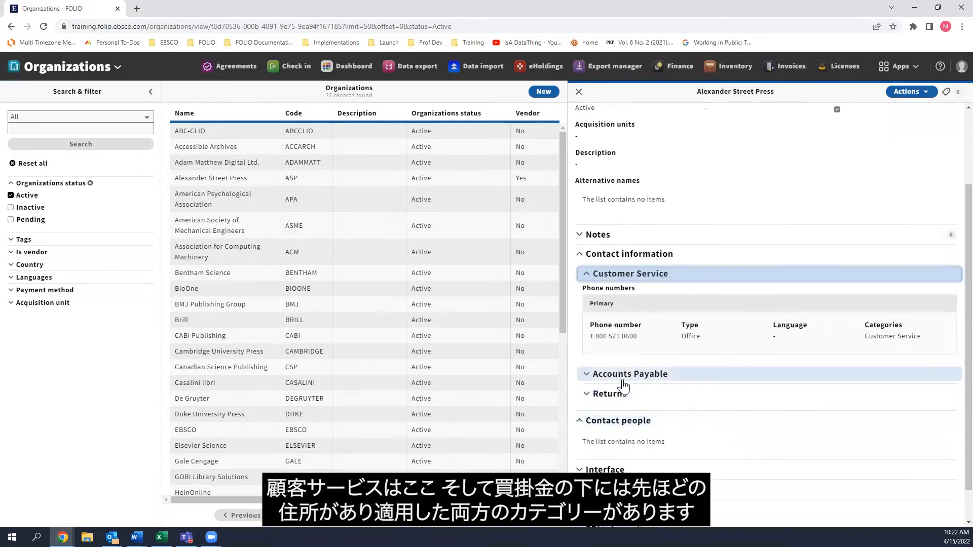
{"action": "left_click", "coordinate": [623, 380]}
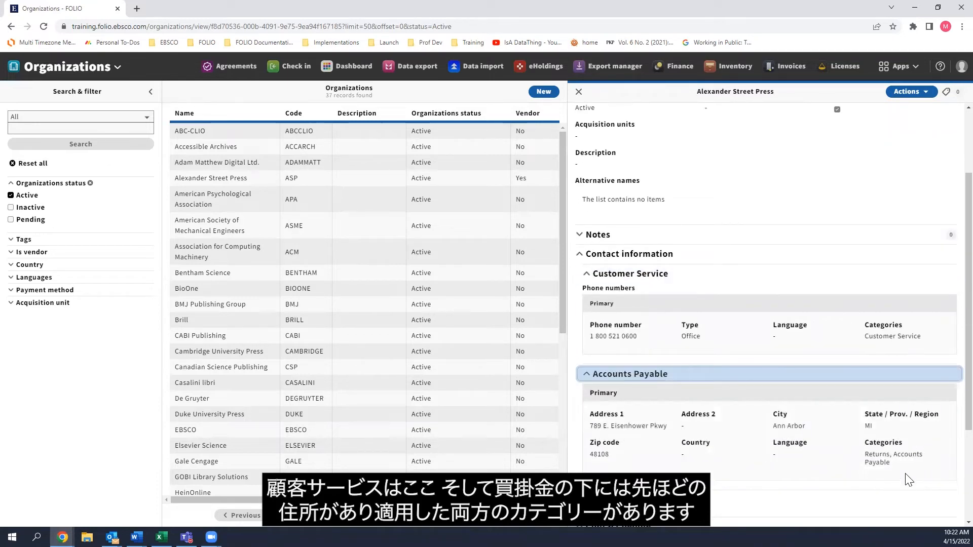
{"action": "scroll", "coordinate": [871, 456], "scroll_direction": "down", "scroll_amount": 2}
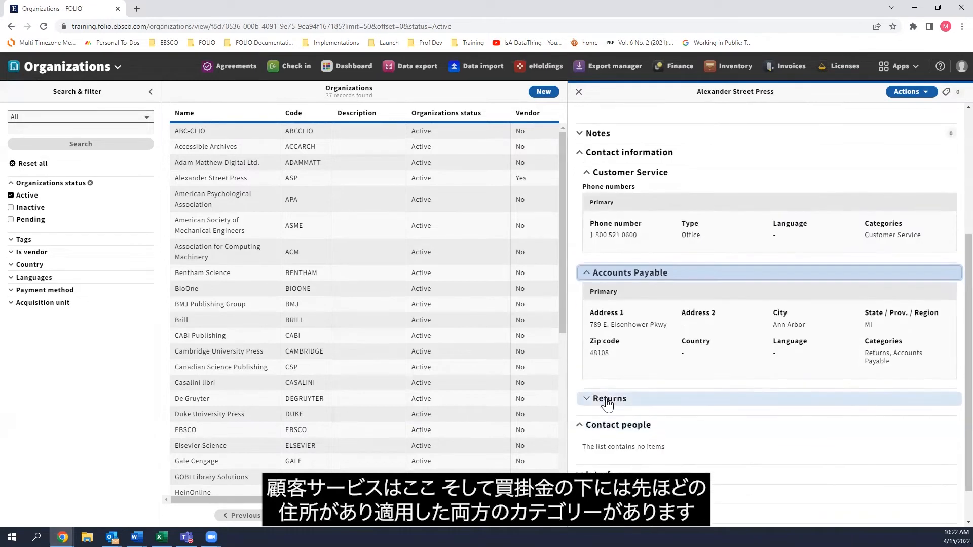
{"action": "left_click", "coordinate": [679, 399]}
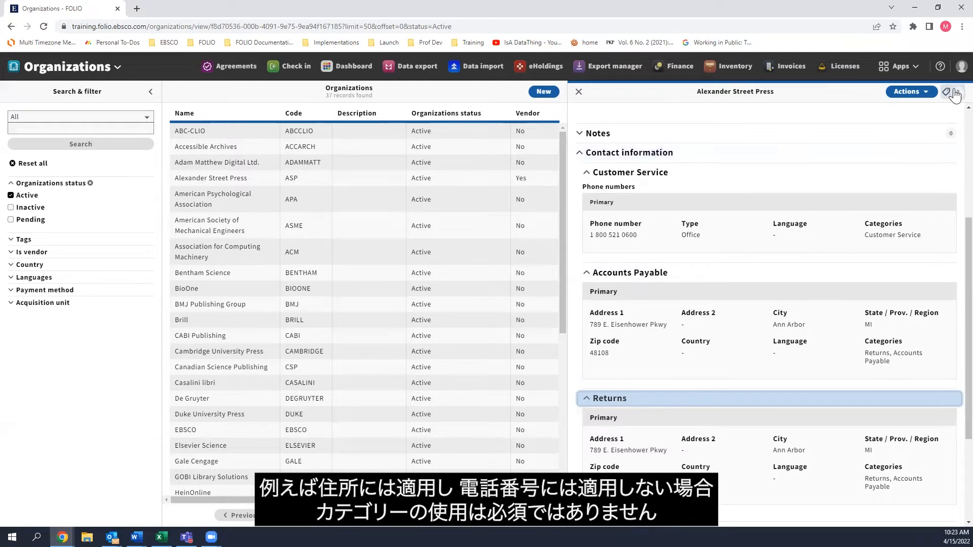
Edit the record to remove the Customer Service category from the phone number, save it, and expand the saved contact information.
{"action": "left_click", "coordinate": [922, 96]}
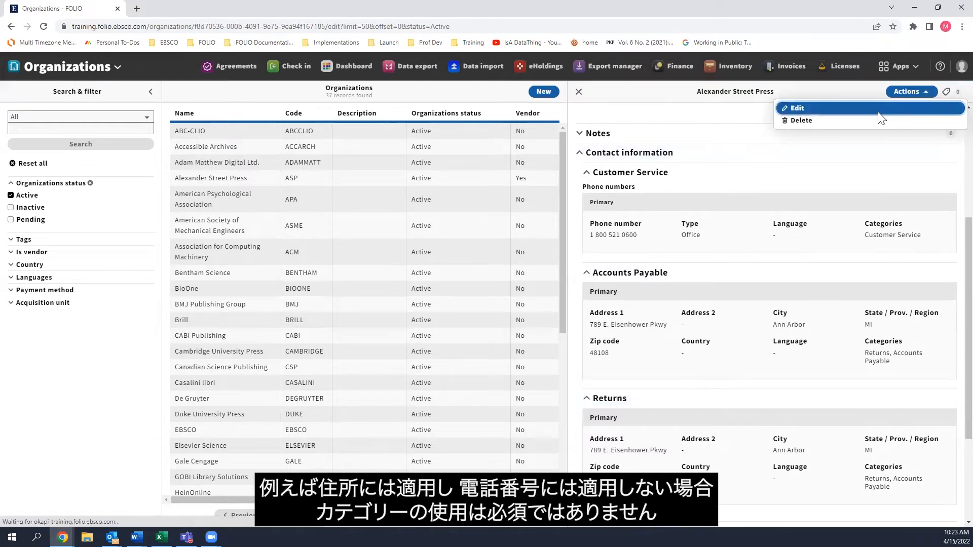
{"action": "left_click", "coordinate": [860, 106]}
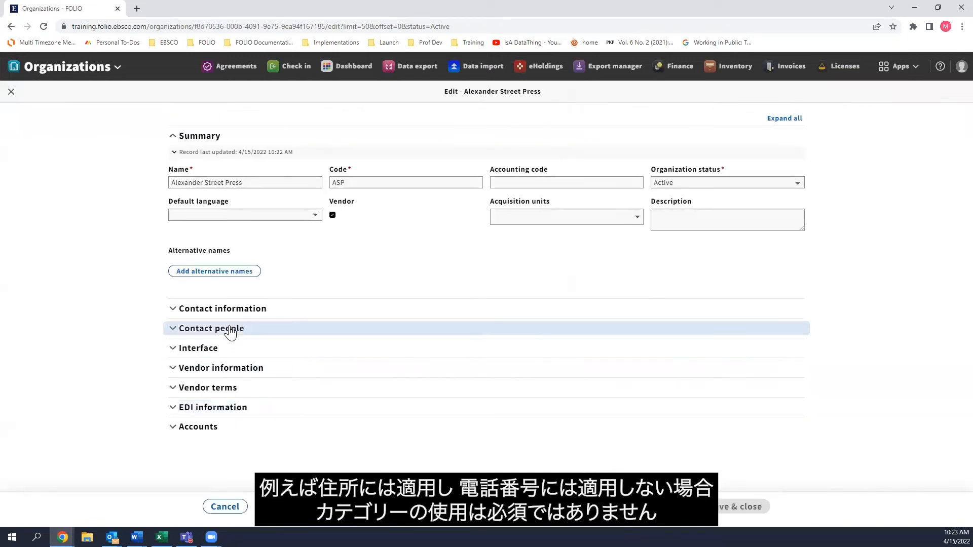
{"action": "left_click", "coordinate": [227, 318]}
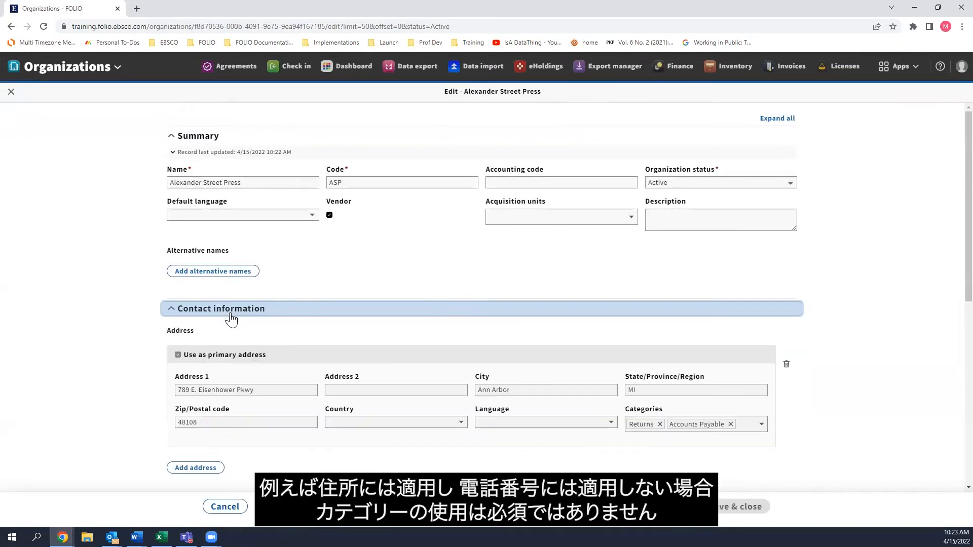
{"action": "scroll", "coordinate": [355, 354], "scroll_direction": "down", "scroll_amount": 3}
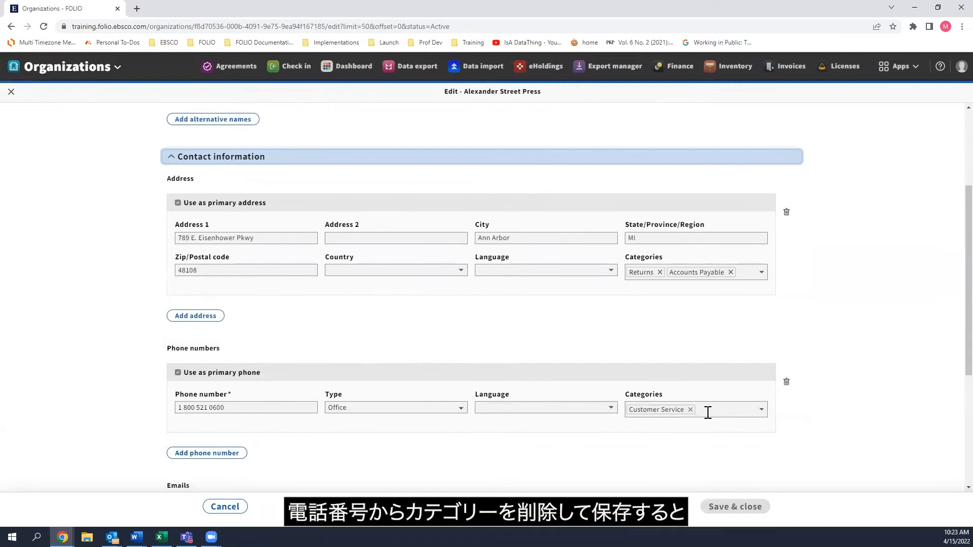
{"action": "left_click", "coordinate": [690, 410]}
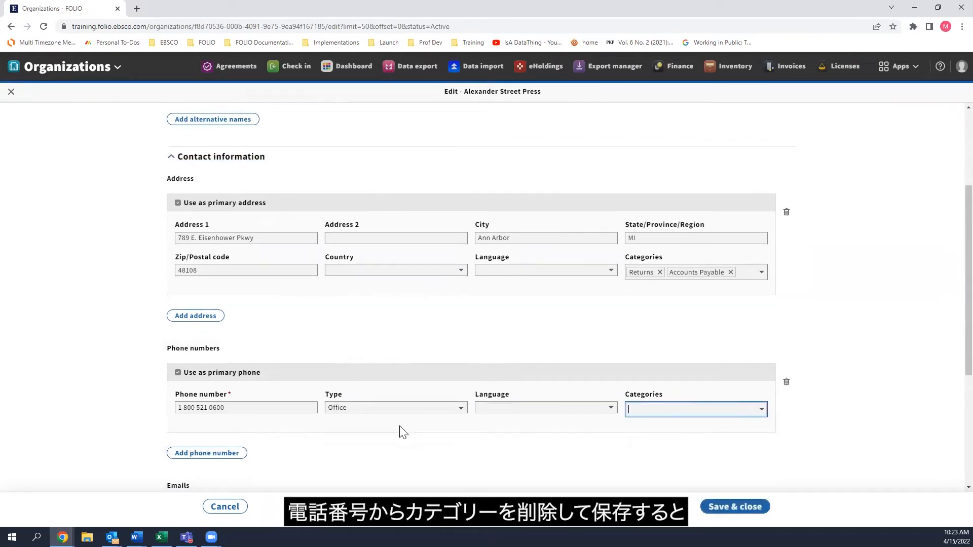
{"action": "left_click", "coordinate": [743, 507]}
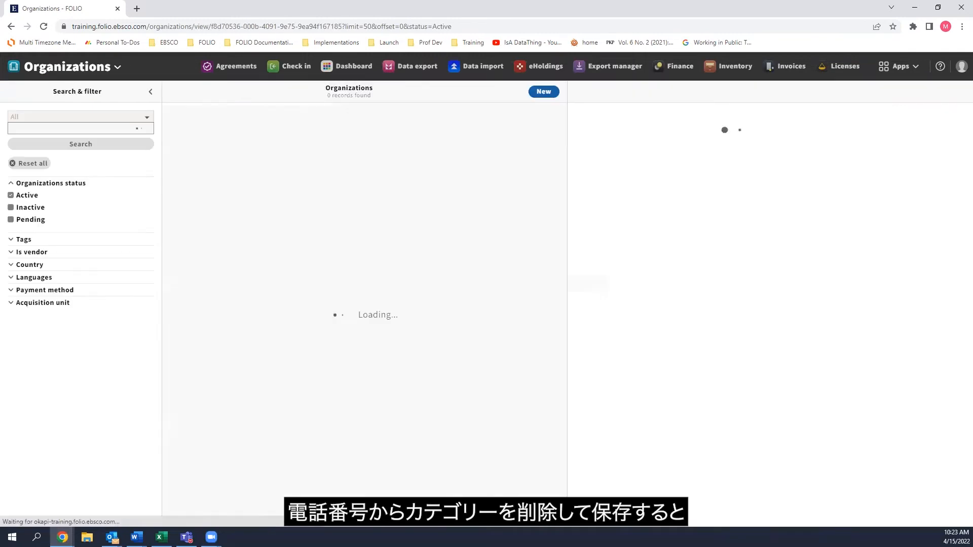
{"action": "left_click", "coordinate": [662, 358]}
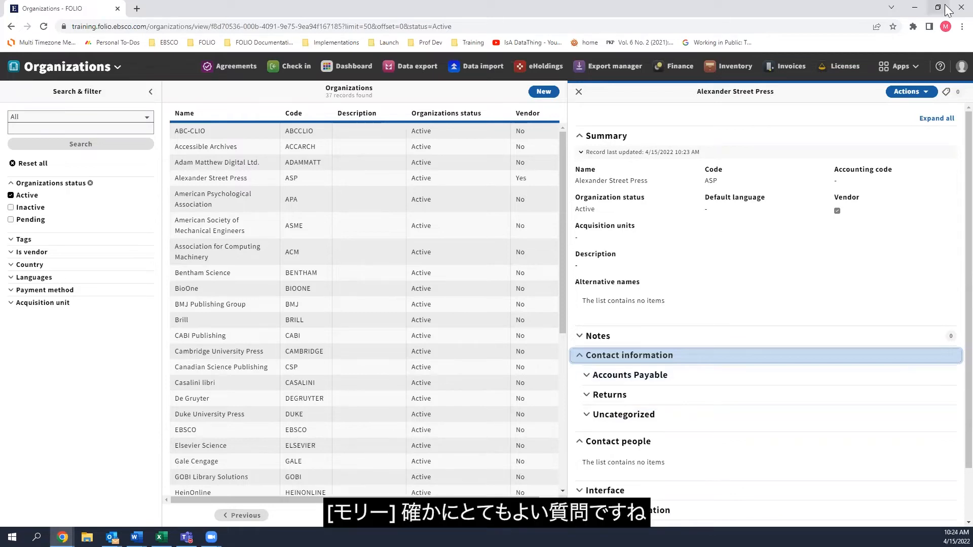
View the Organizations category settings, starting a new category entry and cancelling it.
{"action": "left_click", "coordinate": [910, 70]}
{"action": "left_click", "coordinate": [775, 146]}
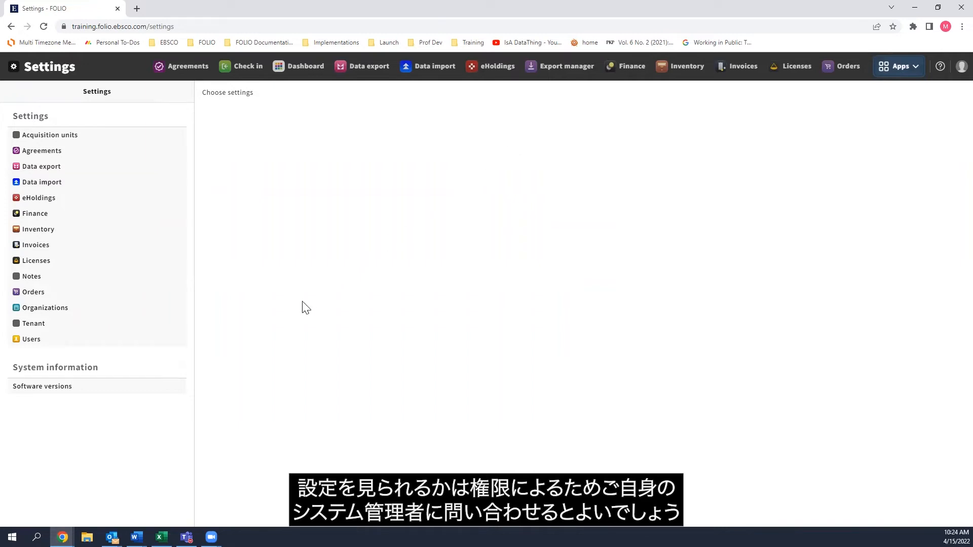
{"action": "left_click", "coordinate": [46, 308]}
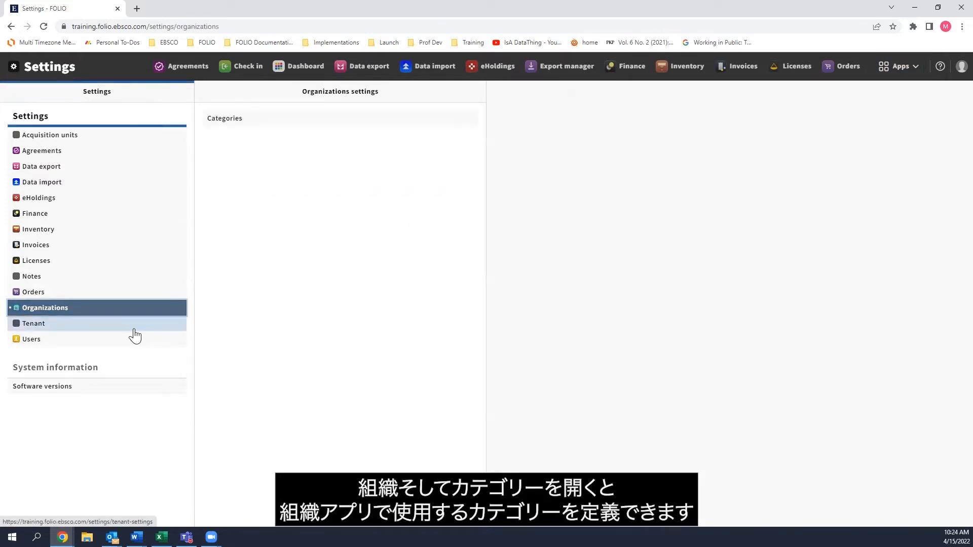
{"action": "left_click", "coordinate": [243, 121]}
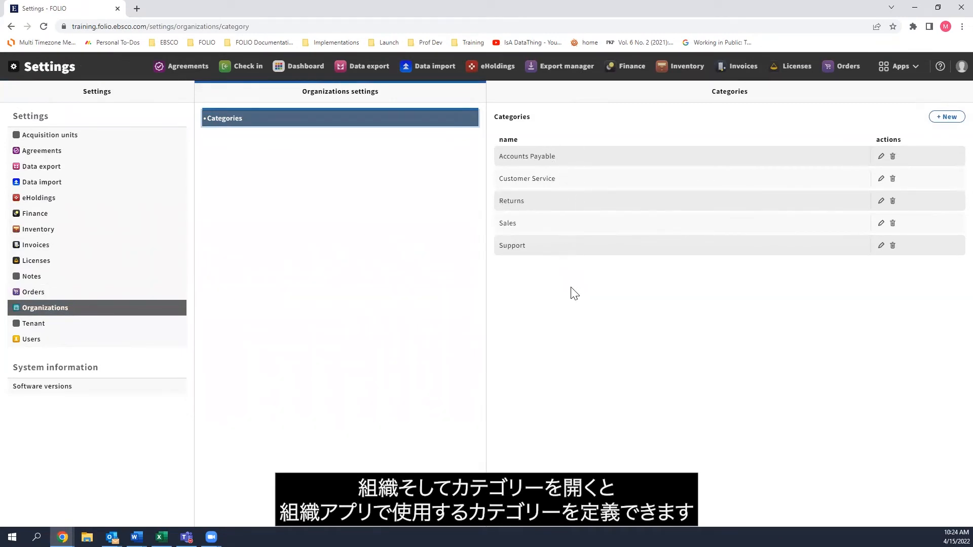
{"action": "left_click", "coordinate": [942, 118]}
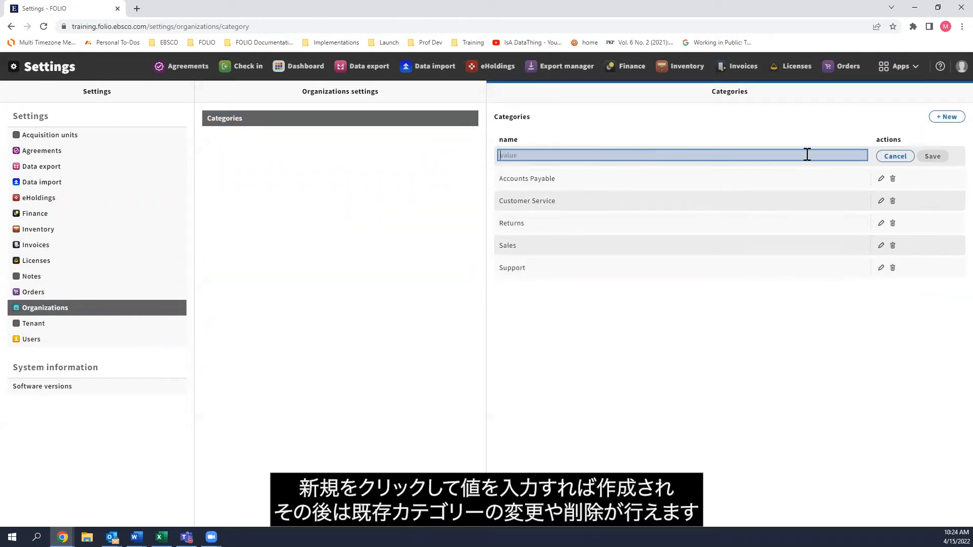
{"action": "left_click", "coordinate": [882, 157]}
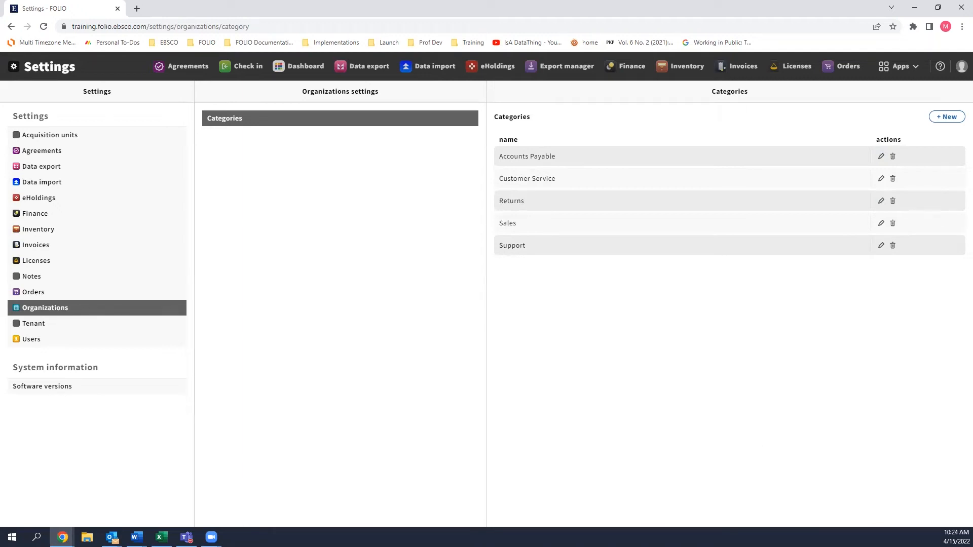
Return to the Organizations app, search for "ybp", and check the YBP alias in the GOBI Library Solutions record.
{"action": "left_click", "coordinate": [893, 67]}
{"action": "left_click", "coordinate": [851, 96]}
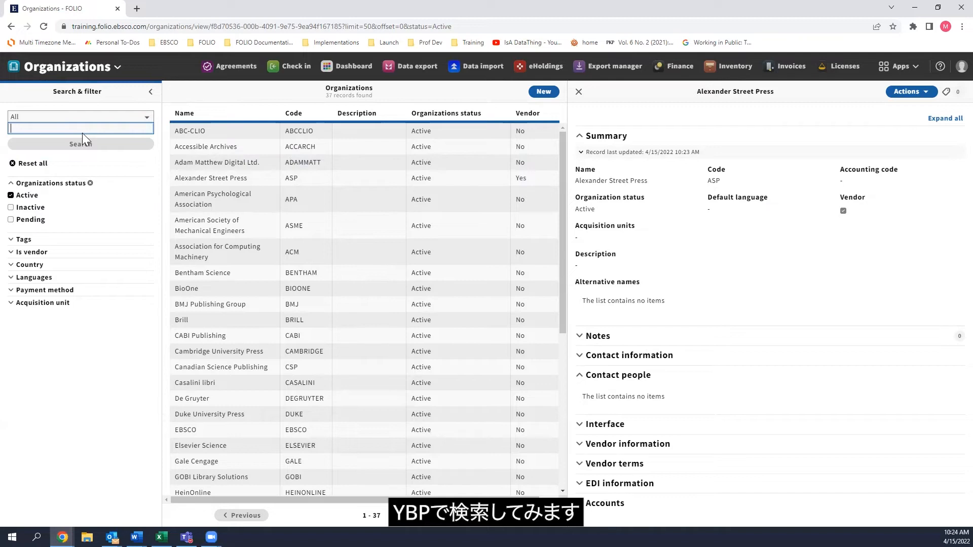
{"action": "type", "text": "ybp"}
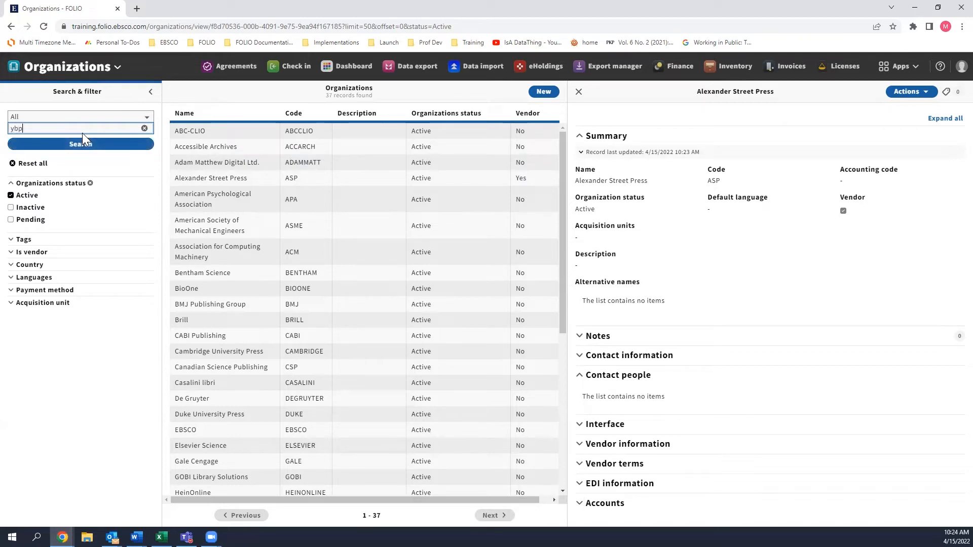
{"action": "key", "text": "Return"}
{"action": "left_click", "coordinate": [179, 132]}
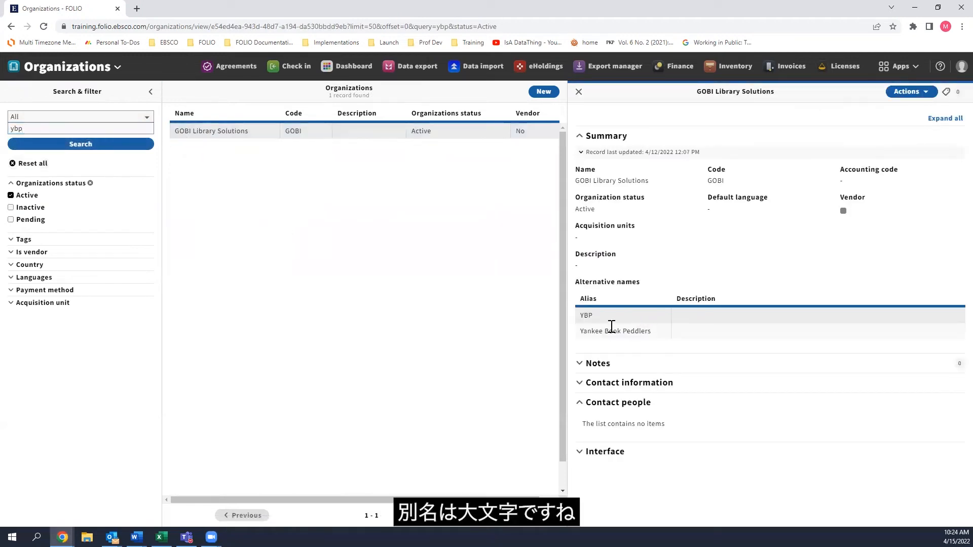
{"action": "left_click_drag", "start_coordinate": [581, 317], "coordinate": [579, 317]}
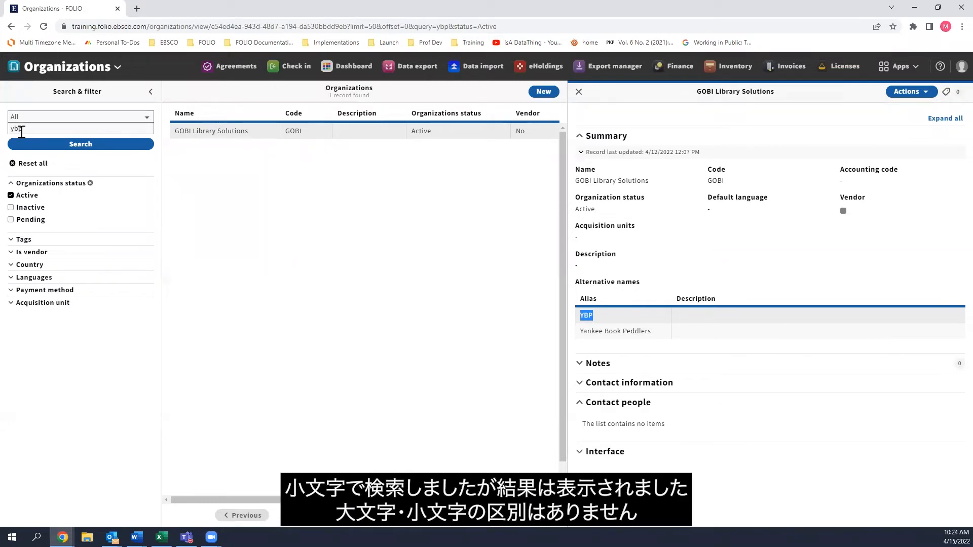
Reset the search to list only Active organizations and open the Alexander Street Press record for editing.
{"action": "left_click", "coordinate": [27, 169]}
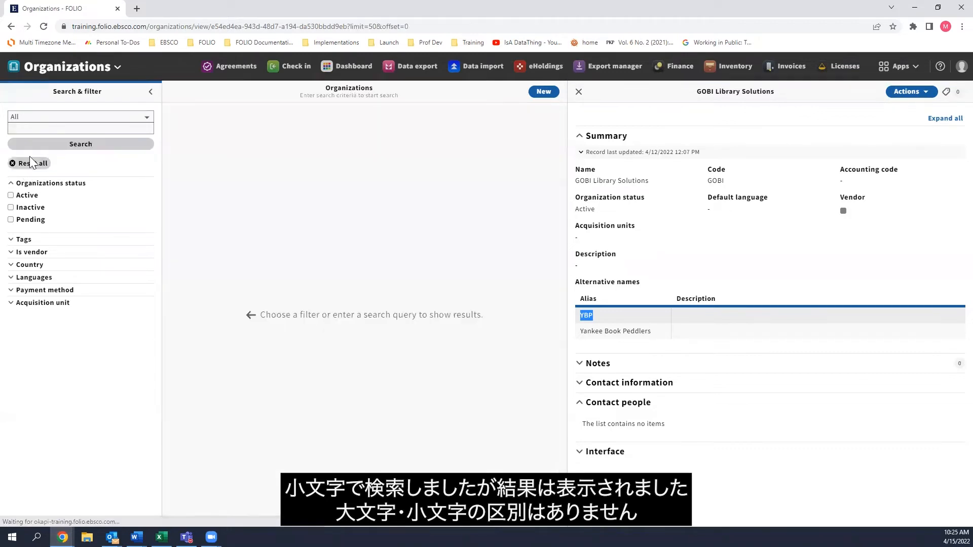
{"action": "left_click", "coordinate": [13, 197]}
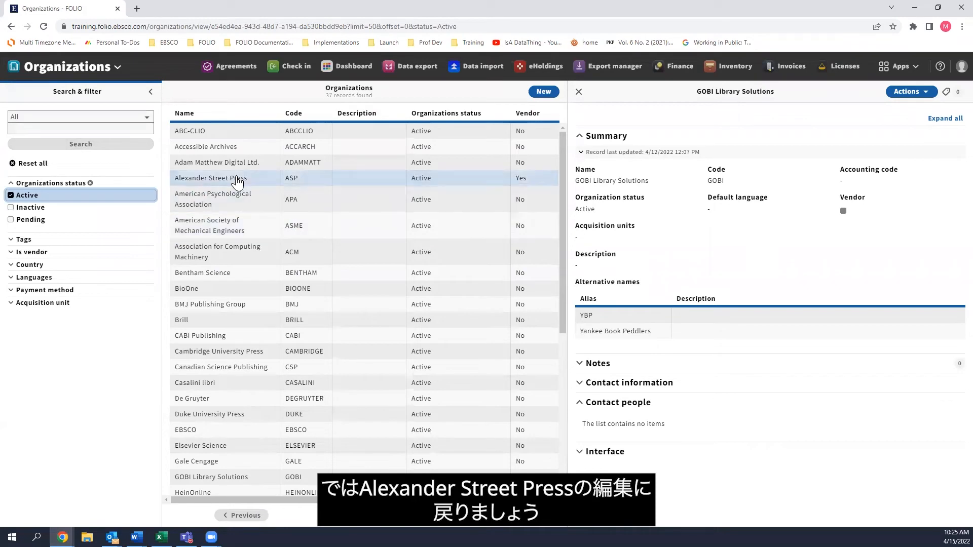
{"action": "left_click", "coordinate": [234, 178]}
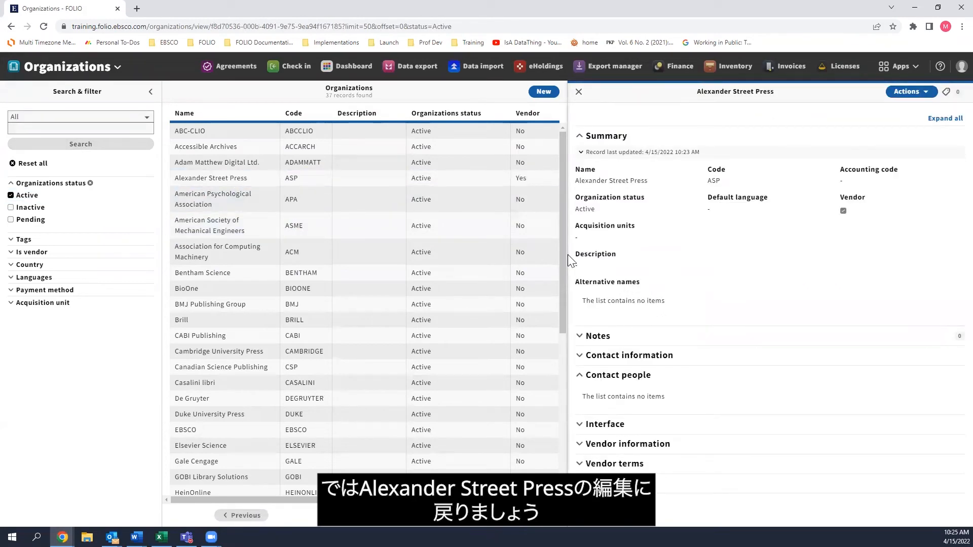
{"action": "left_click", "coordinate": [911, 92]}
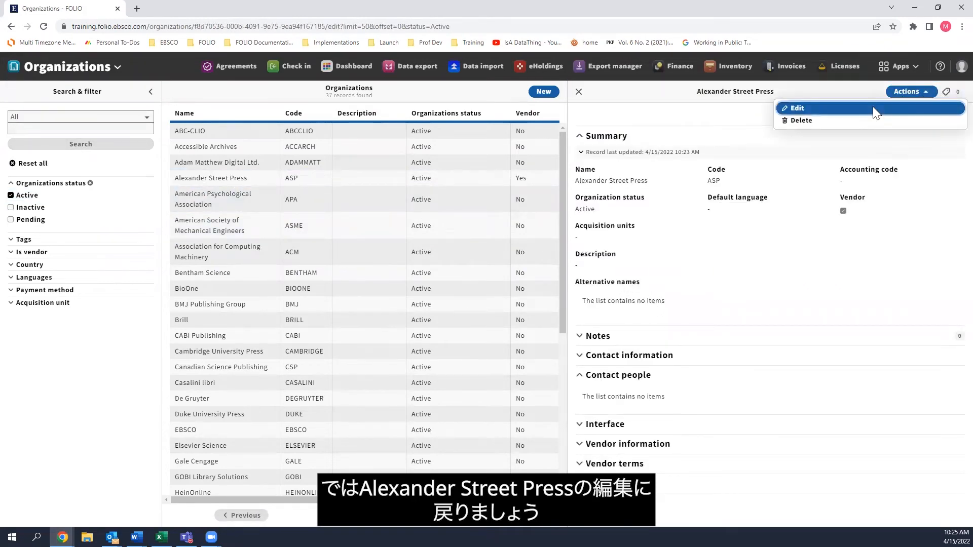
{"action": "left_click", "coordinate": [873, 106]}
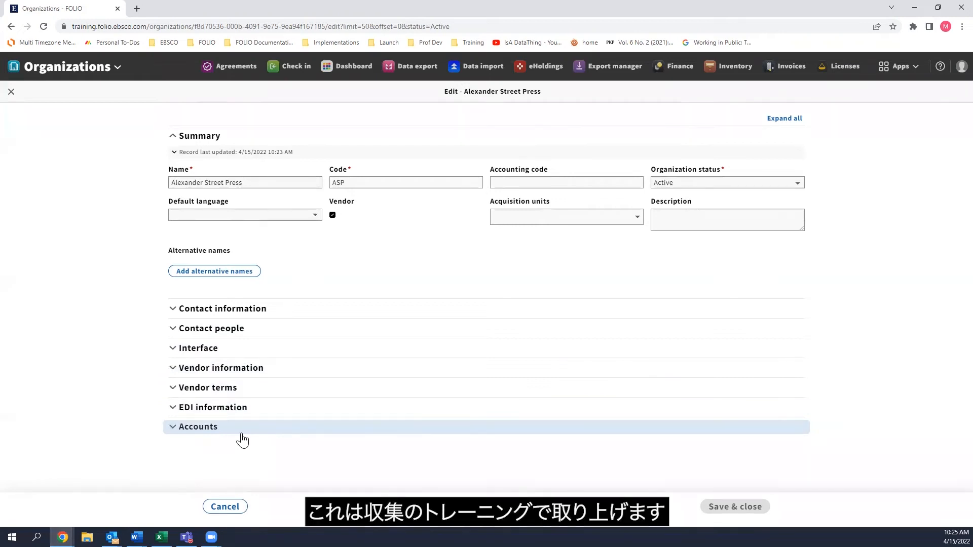
Start creating a new contact for the organization's Contact people section.
{"action": "left_click", "coordinate": [226, 330]}
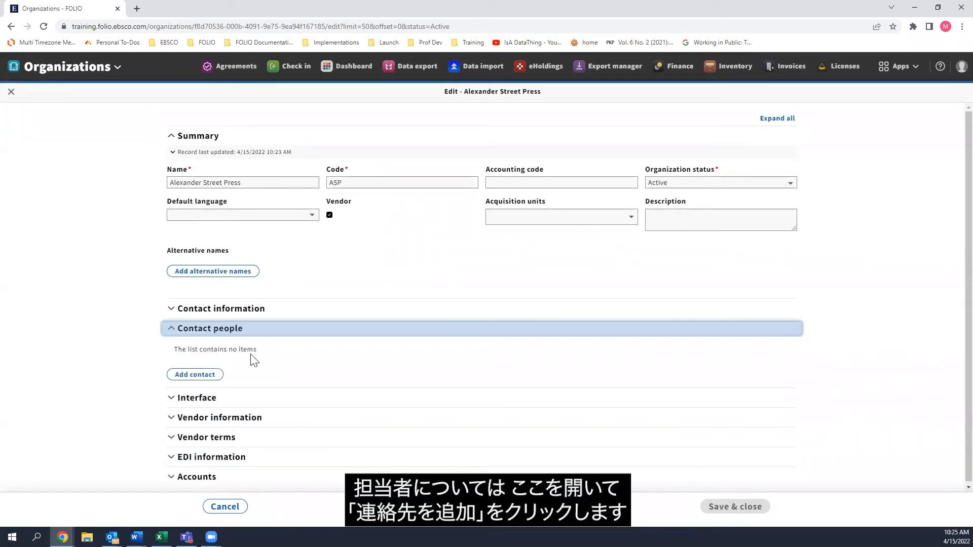
{"action": "left_click", "coordinate": [189, 375]}
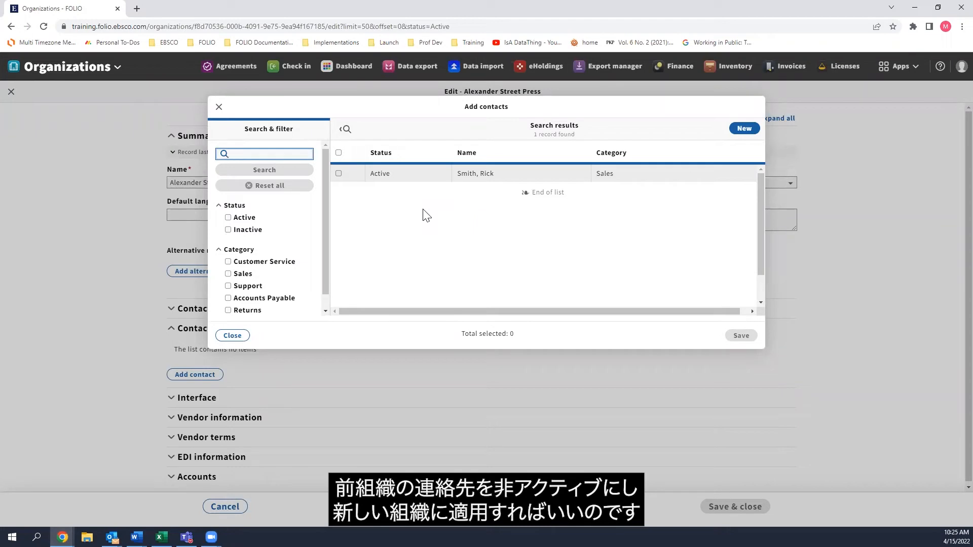
{"action": "left_click", "coordinate": [744, 129]}
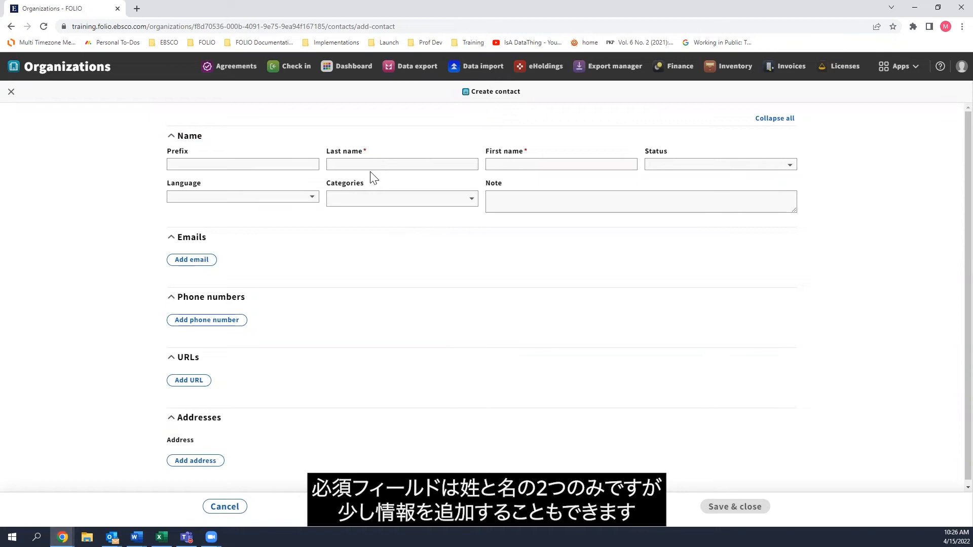
Enter the contact's last name and first name in the required name fields.
{"action": "scroll", "coordinate": [230, 331], "scroll_direction": "down", "scroll_amount": 1}
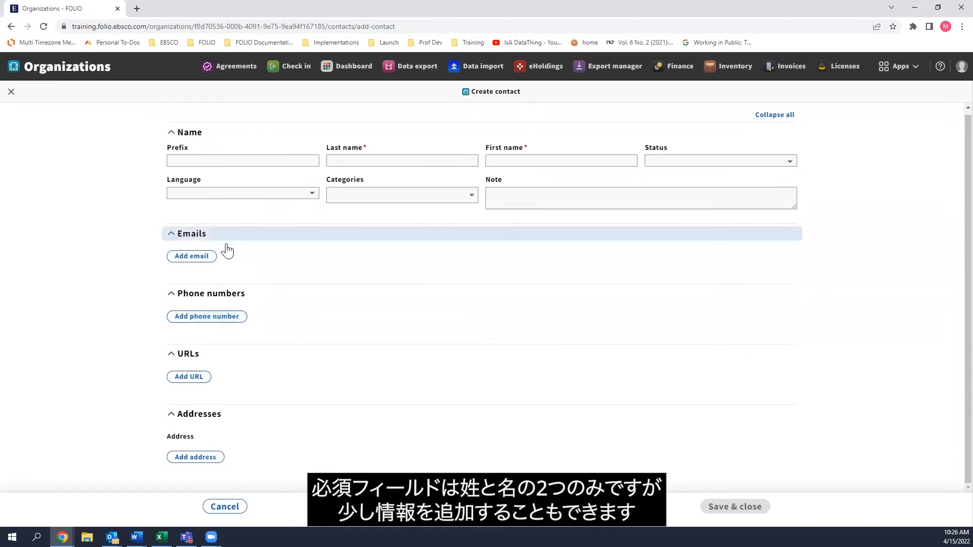
{"action": "left_click", "coordinate": [358, 161]}
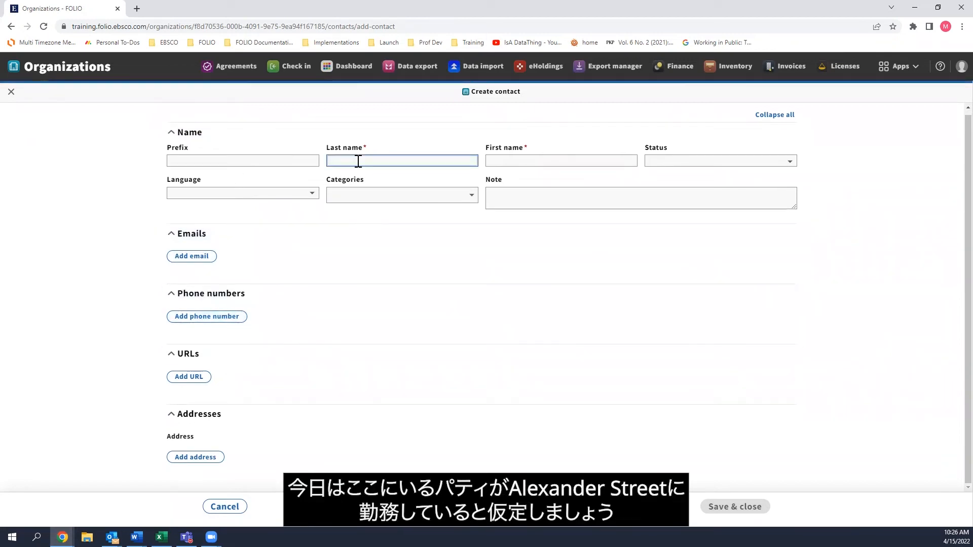
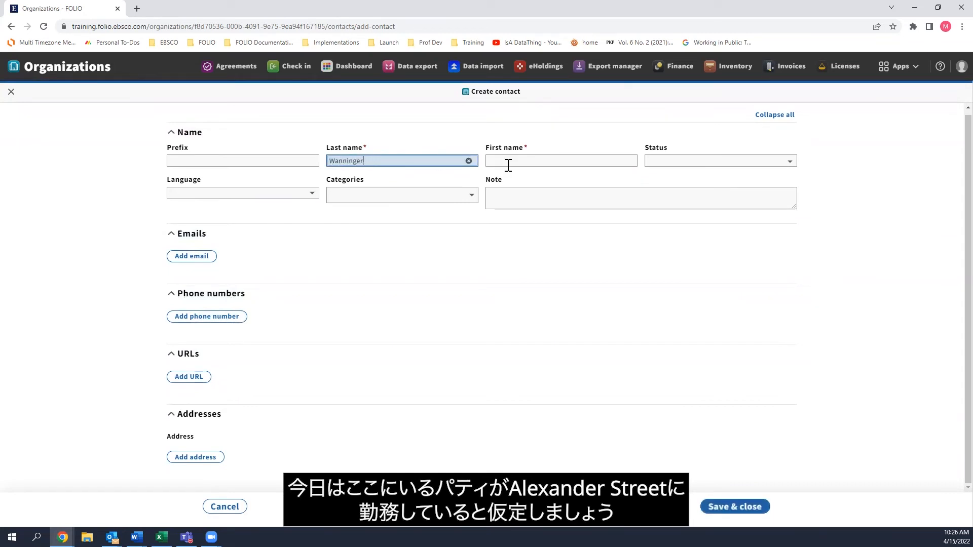
{"action": "left_click", "coordinate": [508, 162]}
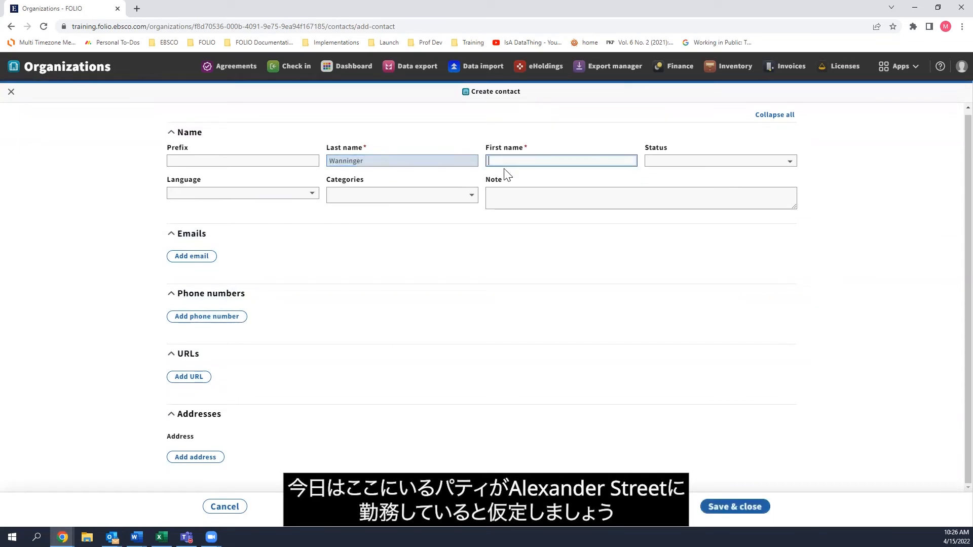
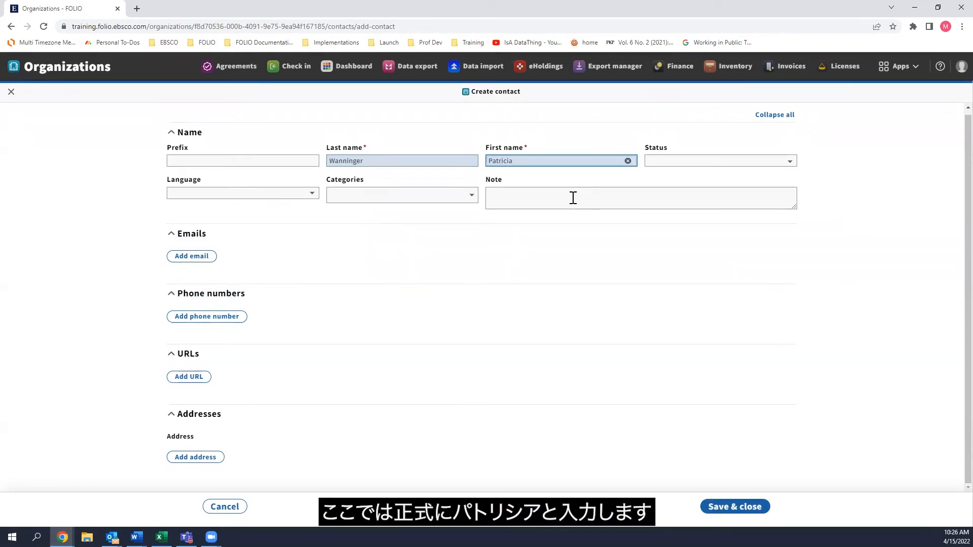
Add a note giving the contact's preferred name and a reminder to ask about her cat by name.
{"action": "left_click", "coordinate": [554, 194]}
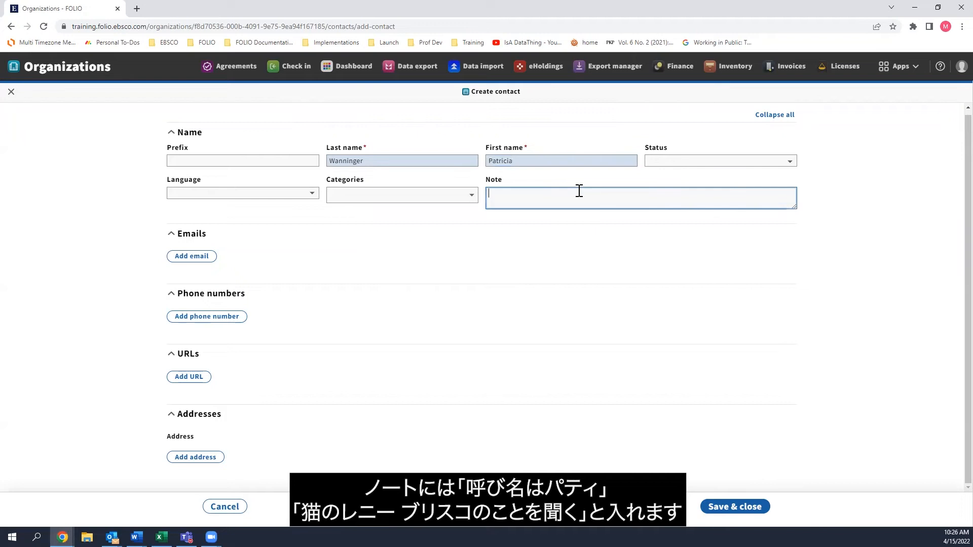
{"action": "type", "text": "Pr"}
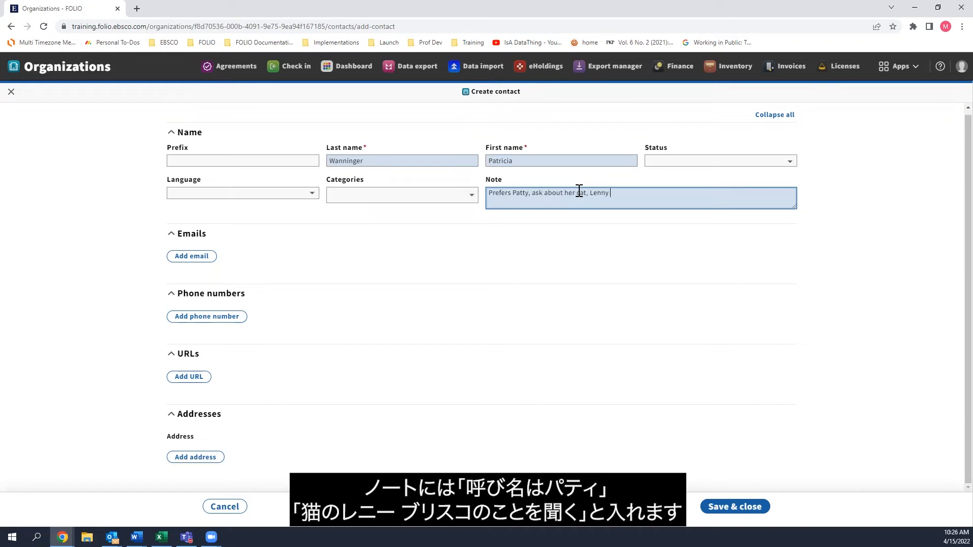
{"action": "type", "text": "isco"}
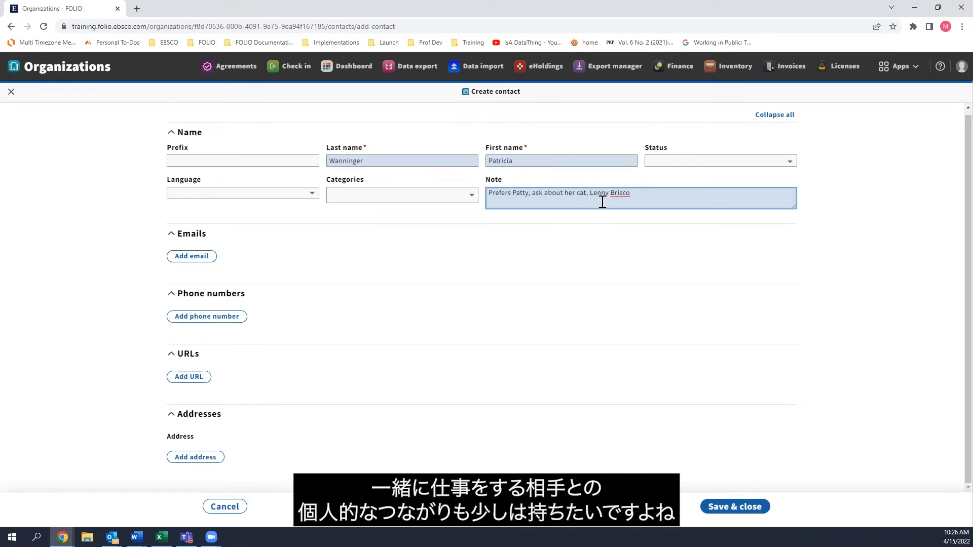
Set the contact's status to Active and assign the contact the Support category.
{"action": "left_click", "coordinate": [651, 163]}
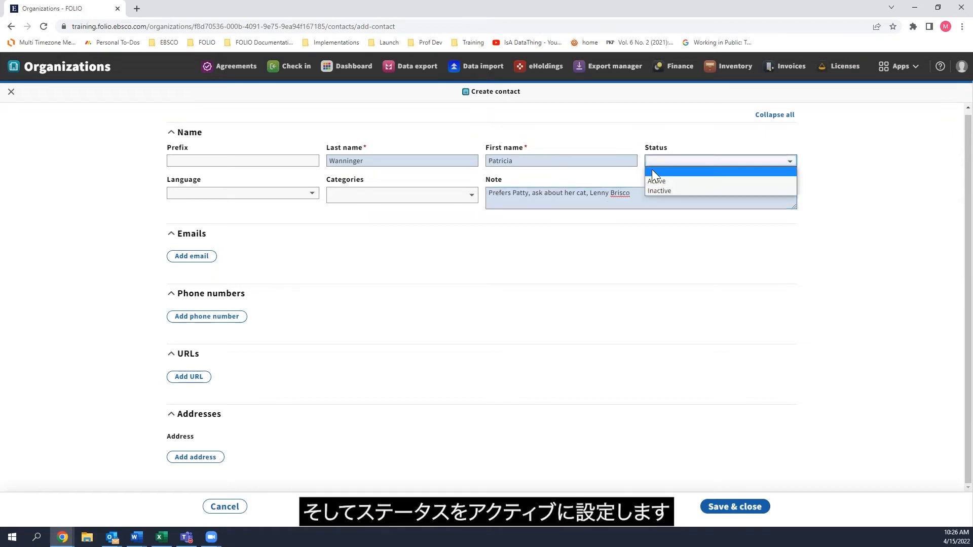
{"action": "left_click", "coordinate": [650, 180]}
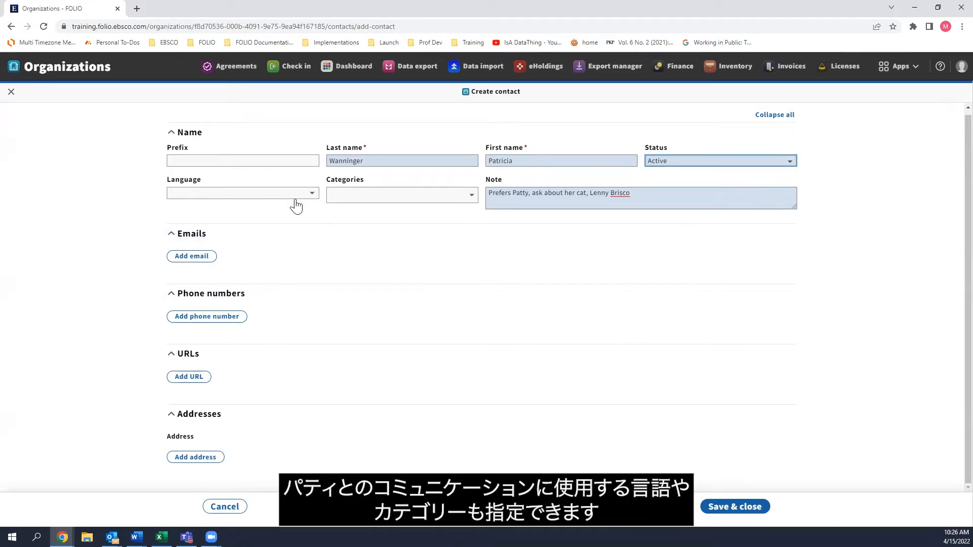
{"action": "left_click", "coordinate": [408, 196]}
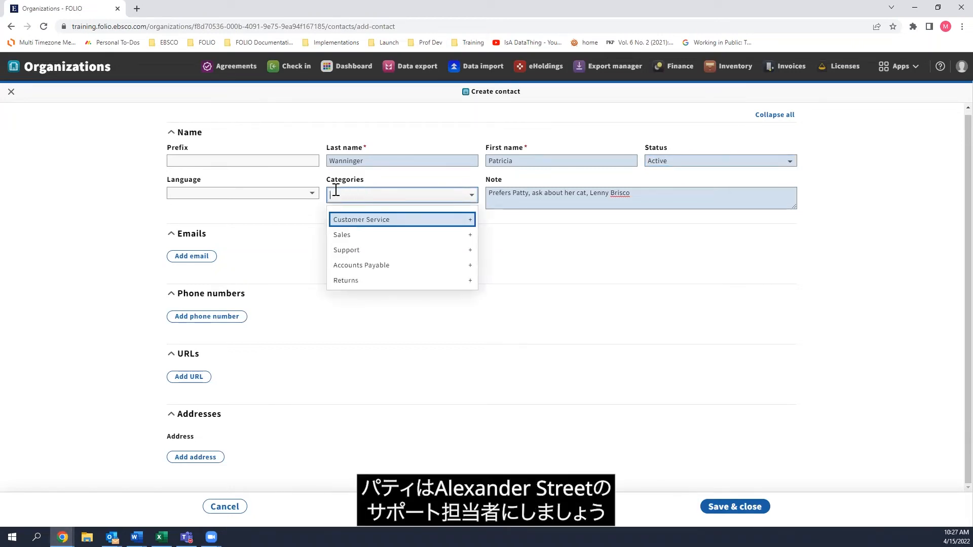
{"action": "left_click", "coordinate": [371, 249]}
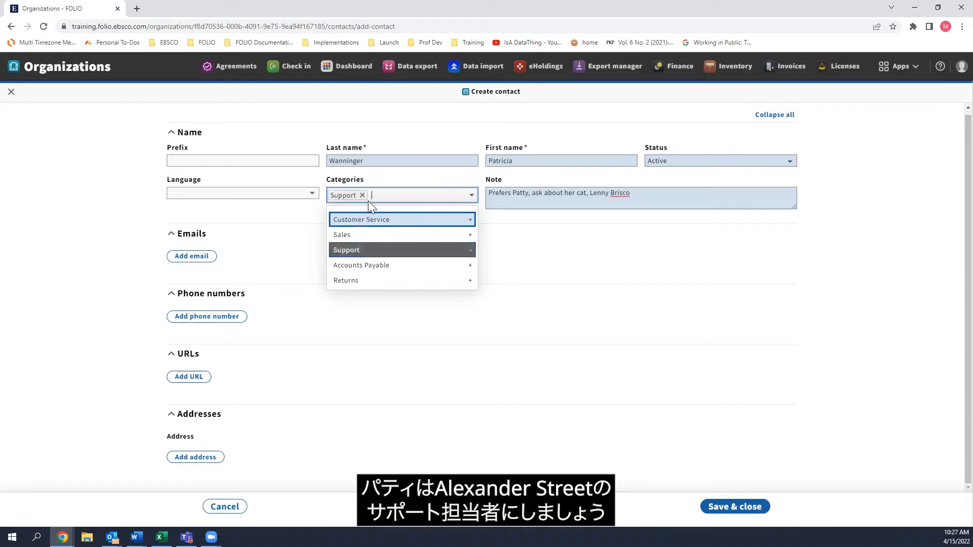
{"action": "left_click", "coordinate": [126, 205]}
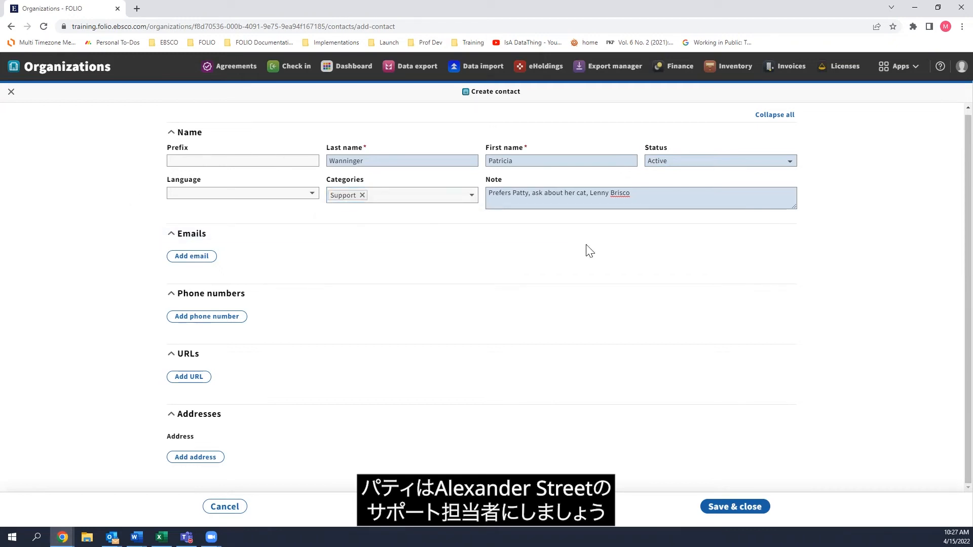
Add an email entry with the contact's email address and assign it the Support category.
{"action": "left_click", "coordinate": [191, 256]}
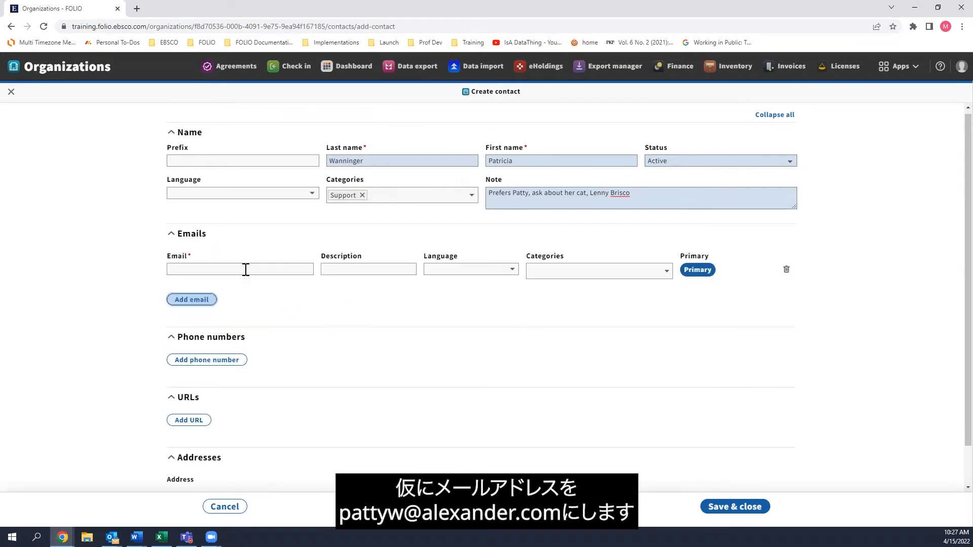
{"action": "left_click", "coordinate": [245, 269]}
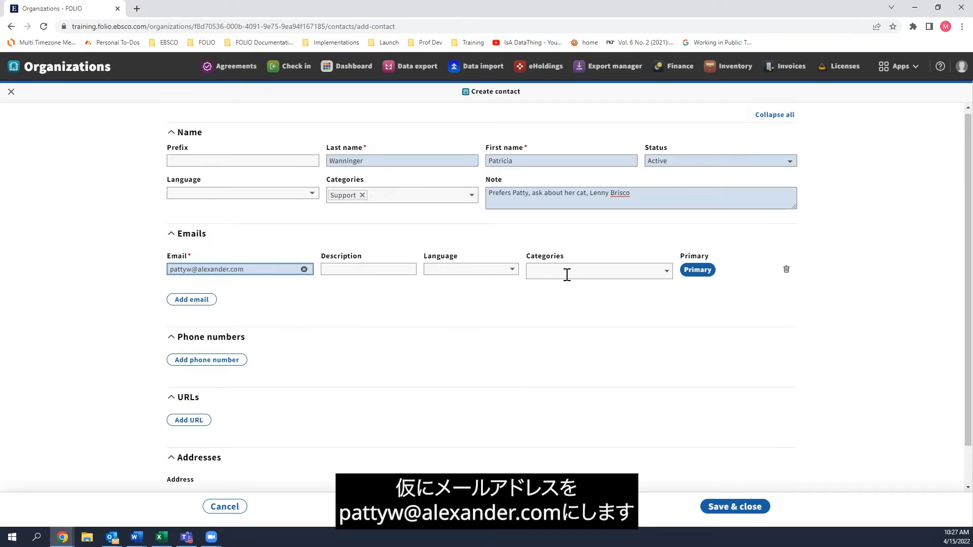
{"action": "left_click", "coordinate": [650, 274]}
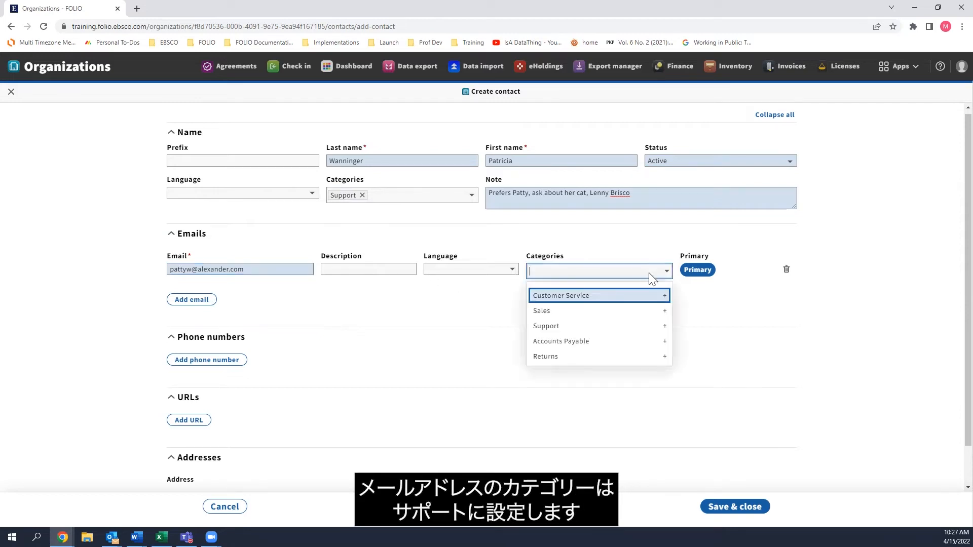
{"action": "left_click", "coordinate": [574, 325]}
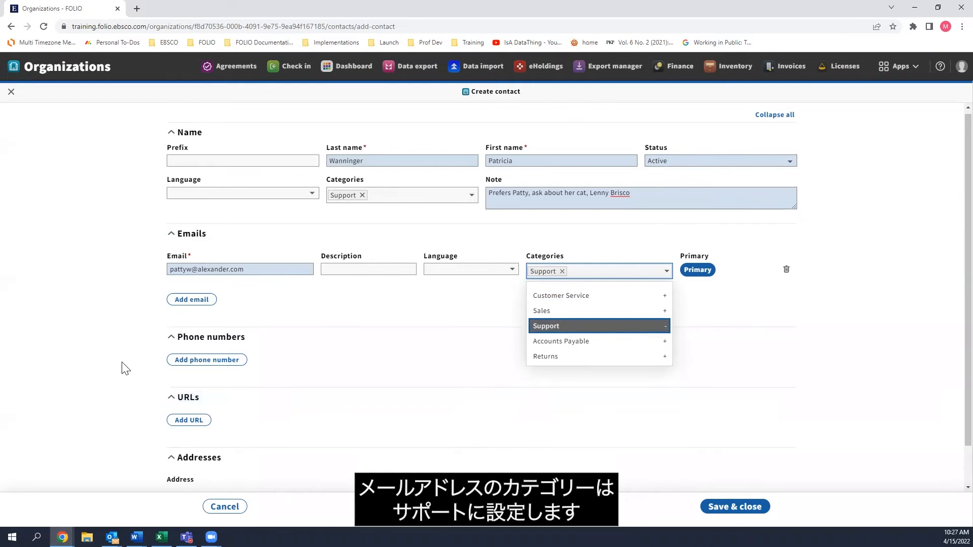
Add three extra blank email rows to the contact and remove them again, keeping only the original email entry.
{"action": "left_click", "coordinate": [185, 375]}
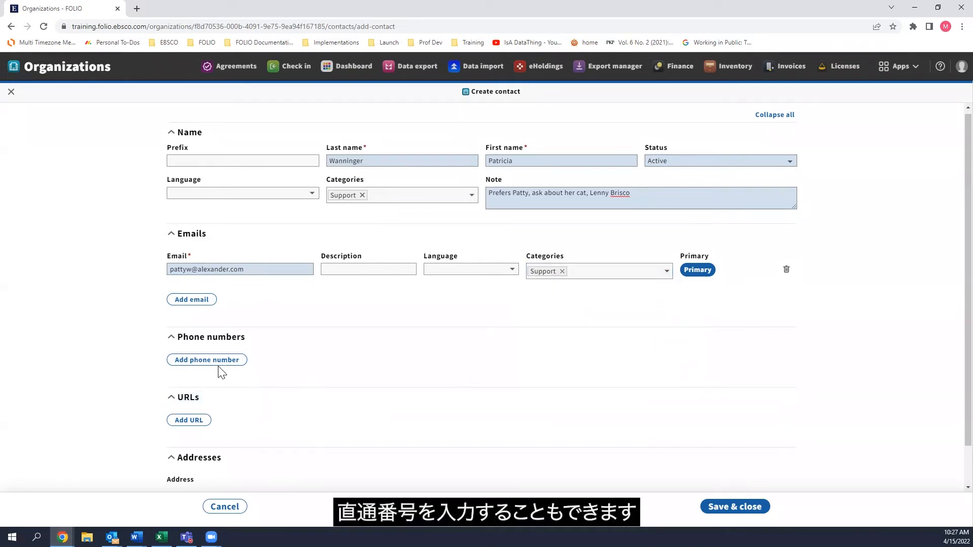
{"action": "scroll", "coordinate": [246, 380], "scroll_direction": "down", "scroll_amount": 1}
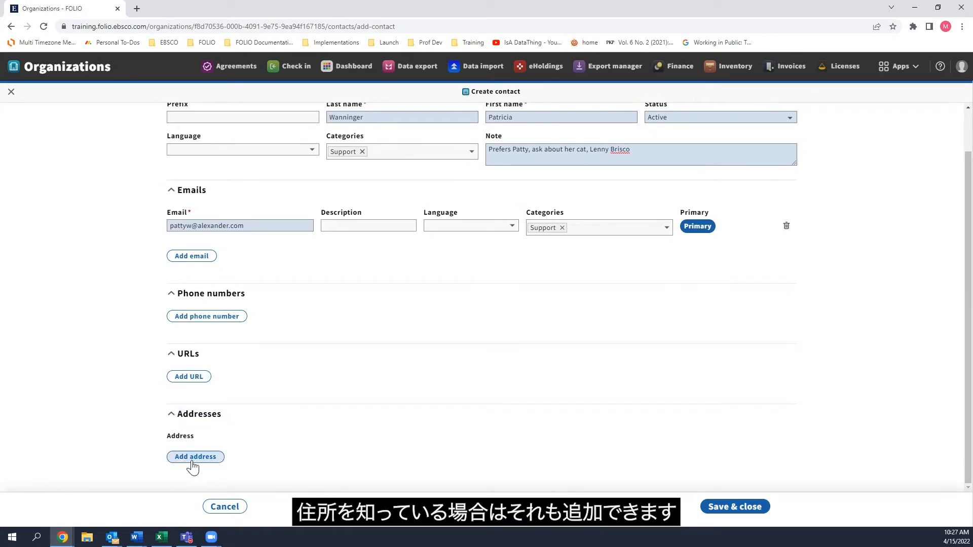
{"action": "left_click", "coordinate": [197, 258]}
{"action": "left_click", "coordinate": [195, 280]}
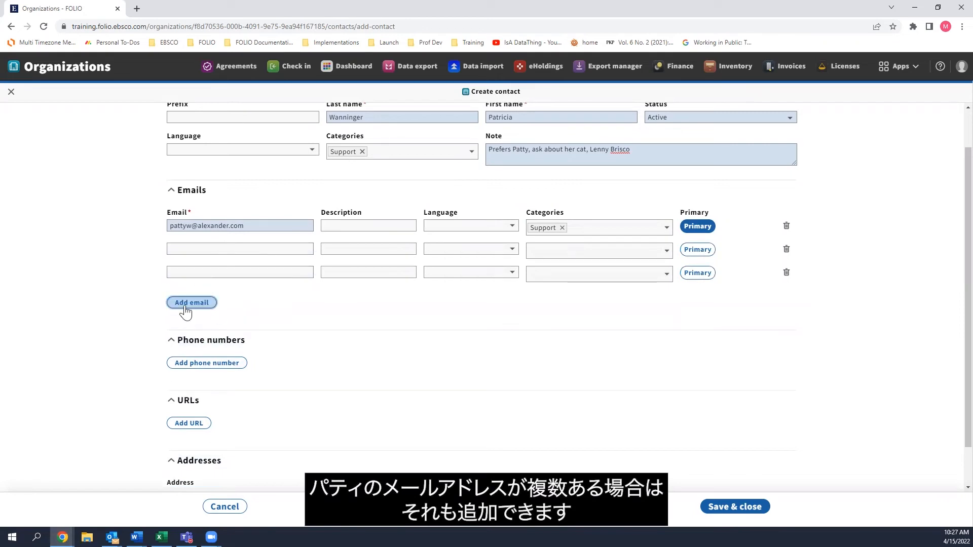
{"action": "left_click", "coordinate": [186, 313]}
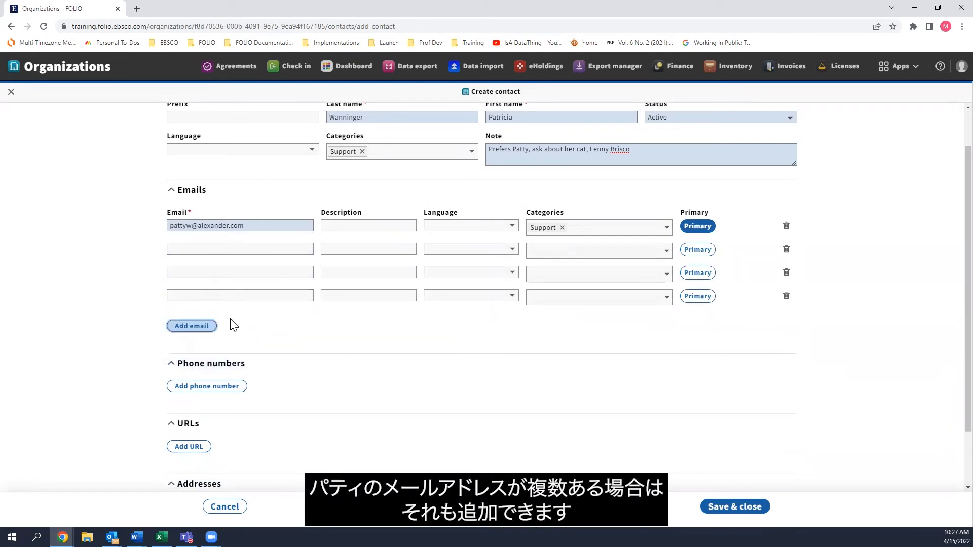
{"action": "left_click", "coordinate": [786, 297]}
{"action": "left_click", "coordinate": [786, 272]}
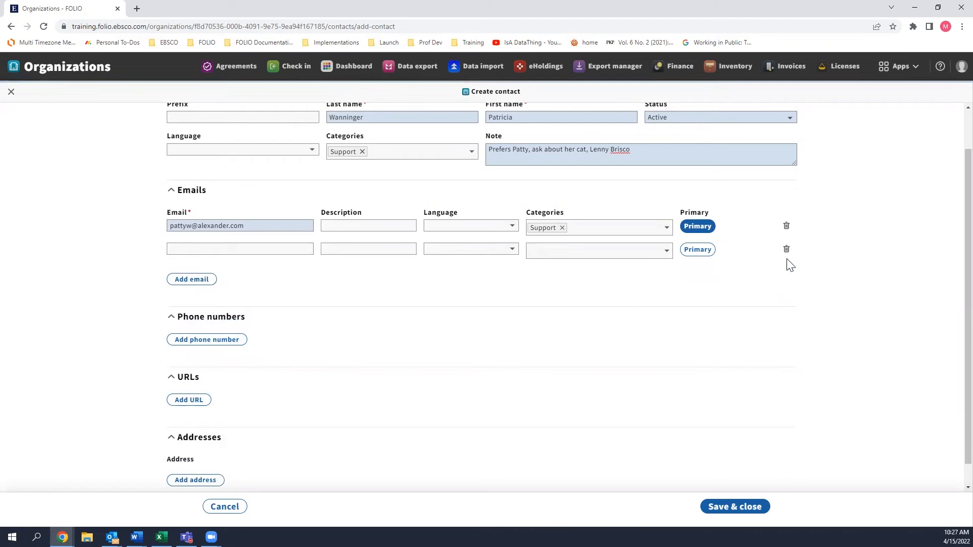
{"action": "left_click", "coordinate": [786, 249]}
Save the new contact, return to the Alexander Street Press record and review its contact people and the selectable contacts.
{"action": "left_click", "coordinate": [754, 507]}
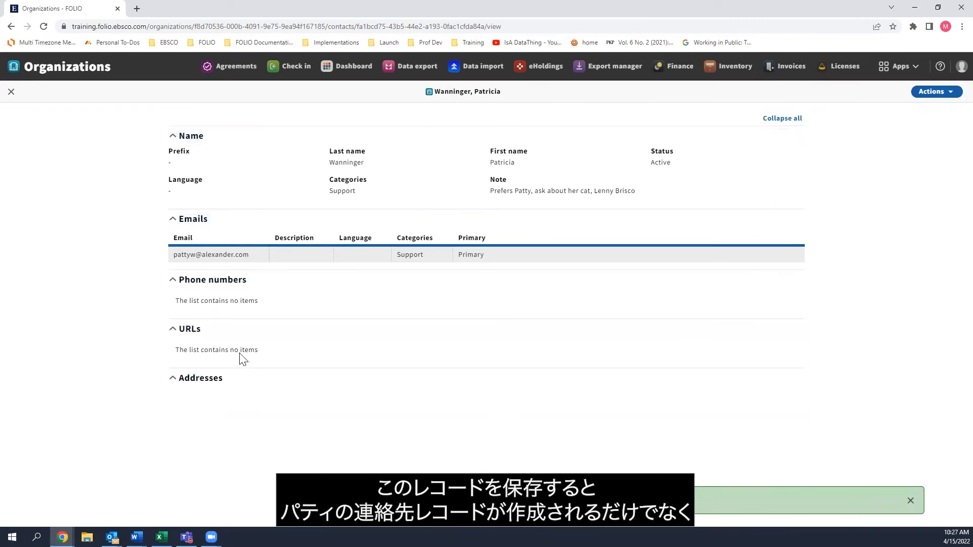
{"action": "left_click", "coordinate": [11, 92]}
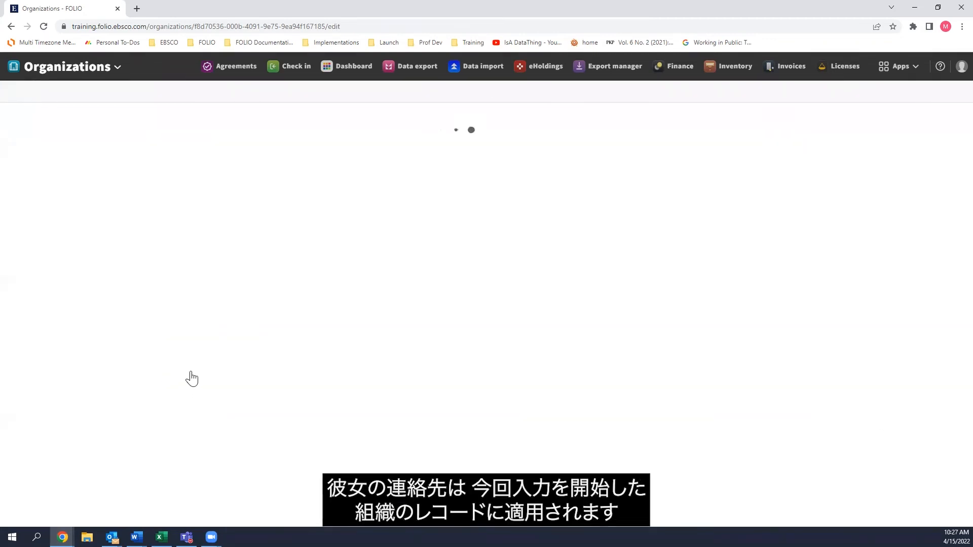
{"action": "left_click", "coordinate": [208, 329]}
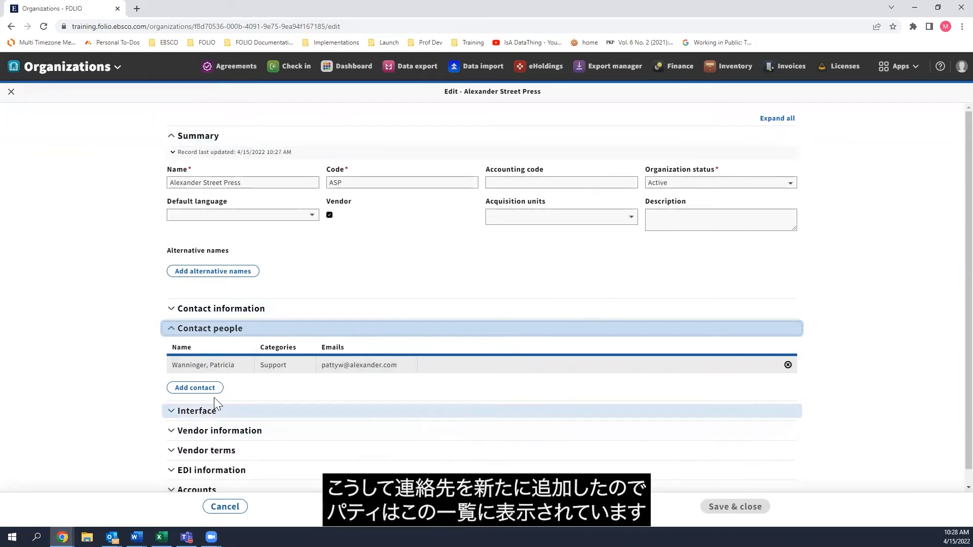
{"action": "left_click", "coordinate": [201, 389]}
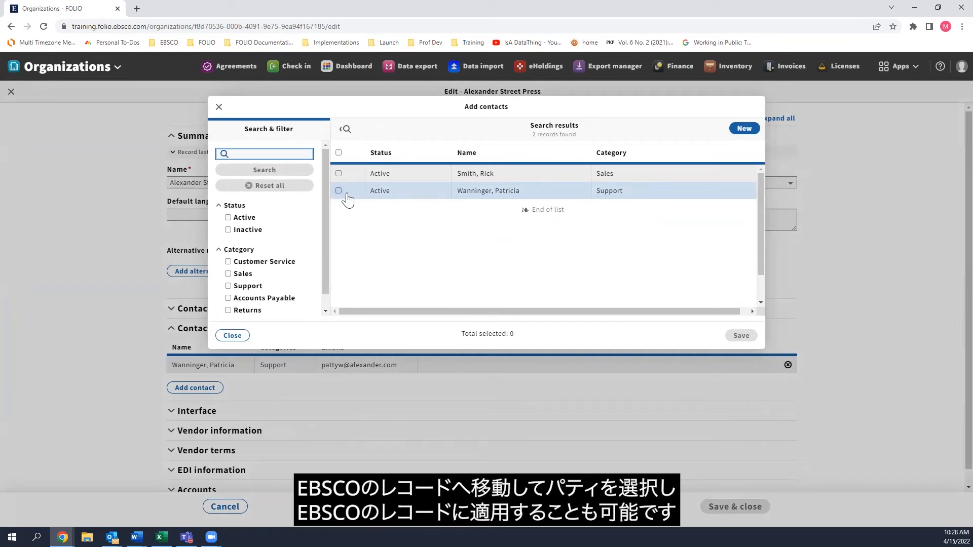
{"action": "left_click", "coordinate": [245, 336]}
Start creating a new interface for Alexander Street Press and set its type to End user.
{"action": "left_click", "coordinate": [213, 411]}
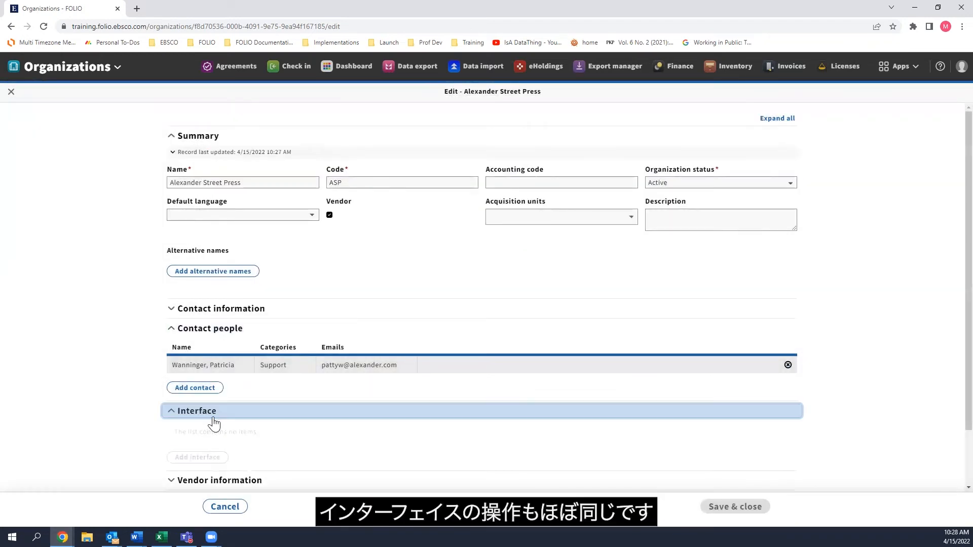
{"action": "left_click", "coordinate": [214, 460]}
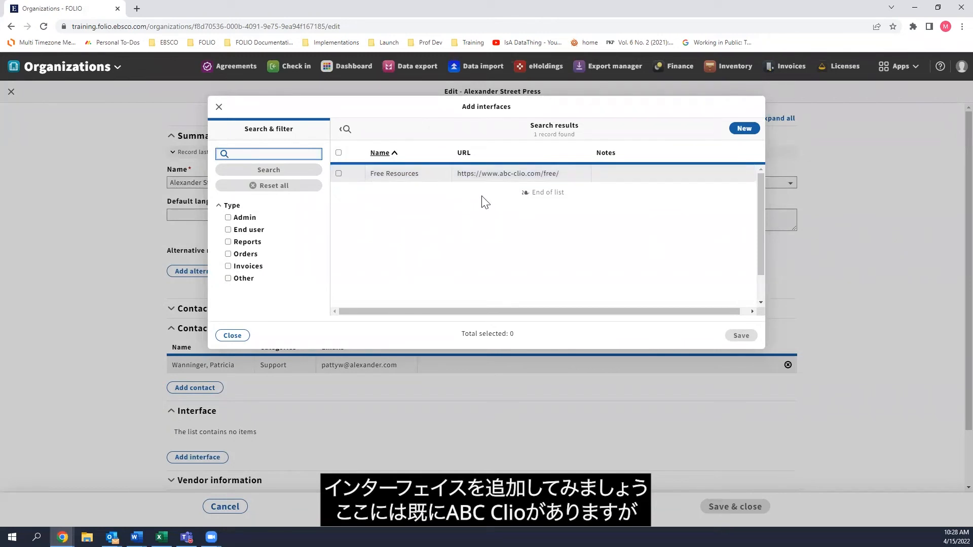
{"action": "left_click", "coordinate": [743, 130]}
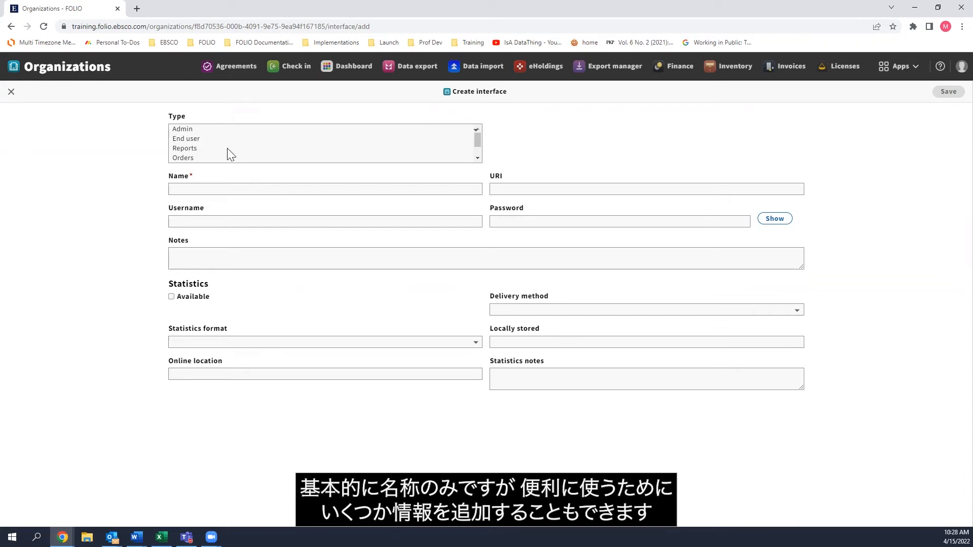
{"action": "left_click", "coordinate": [178, 139]}
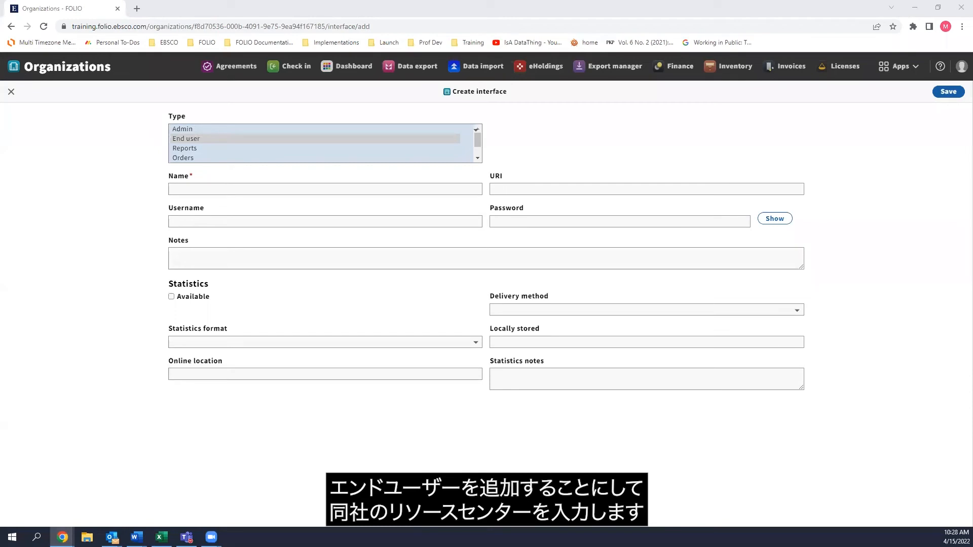
{"action": "left_click", "coordinate": [317, 188]}
{"action": "type", "text": "AS"}
{"action": "key", "text": "BackSpace"}
{"action": "key", "text": "BackSpace"}
{"action": "type", "text": "AS"}
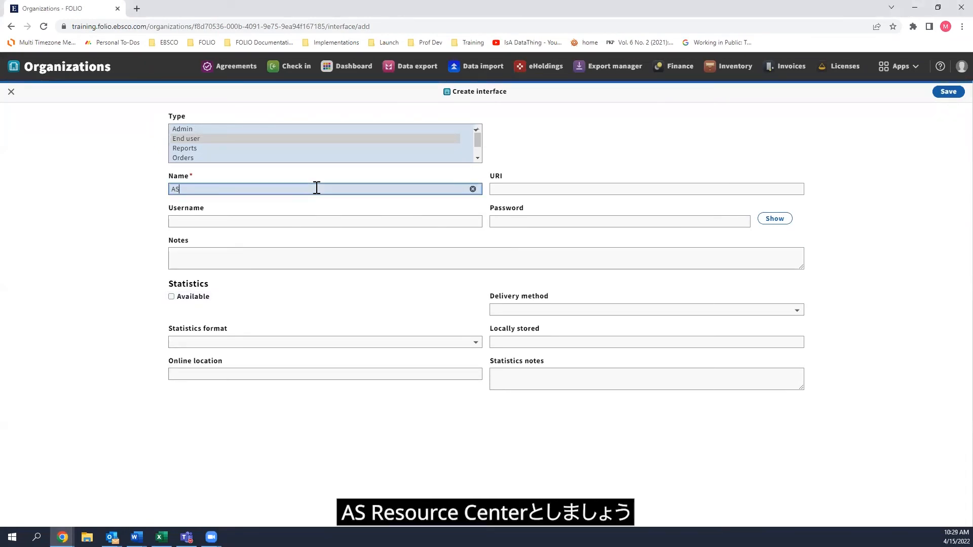
{"action": "type", "text": " Resource Center"}
{"action": "left_click", "coordinate": [538, 189]}
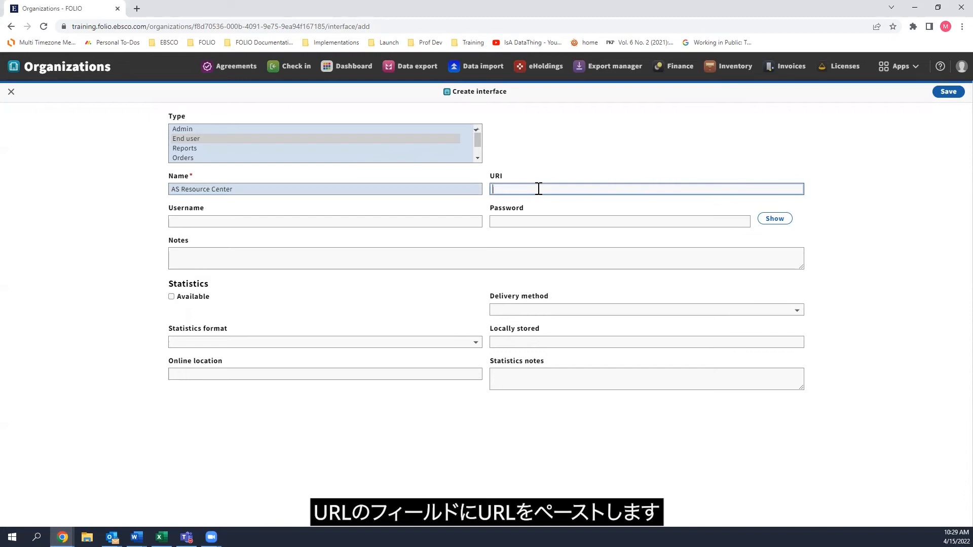
{"action": "type", "text": "https://alexanderstreet.com/page/resource-center"}
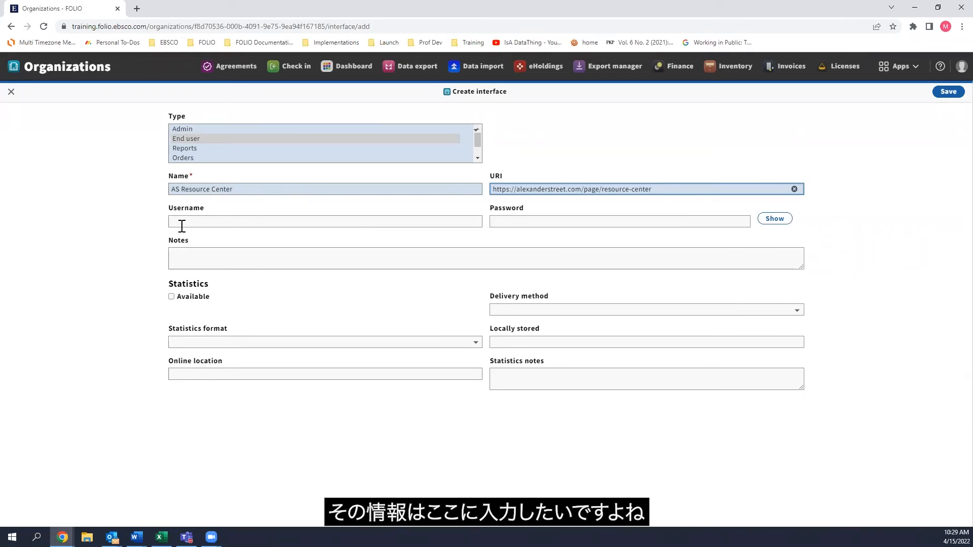
Enter the interface's username and password, reveal the password to check it, and hide it again.
{"action": "left_click", "coordinate": [374, 226]}
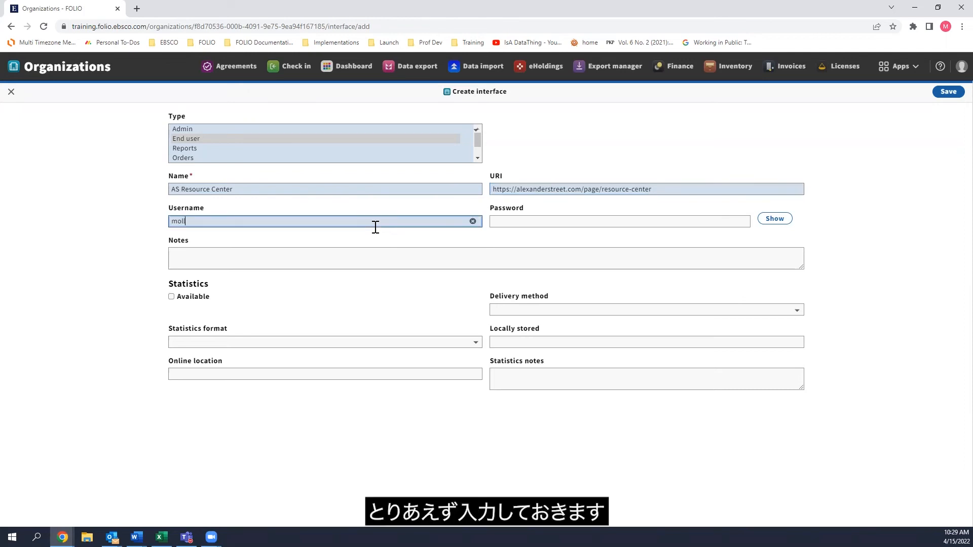
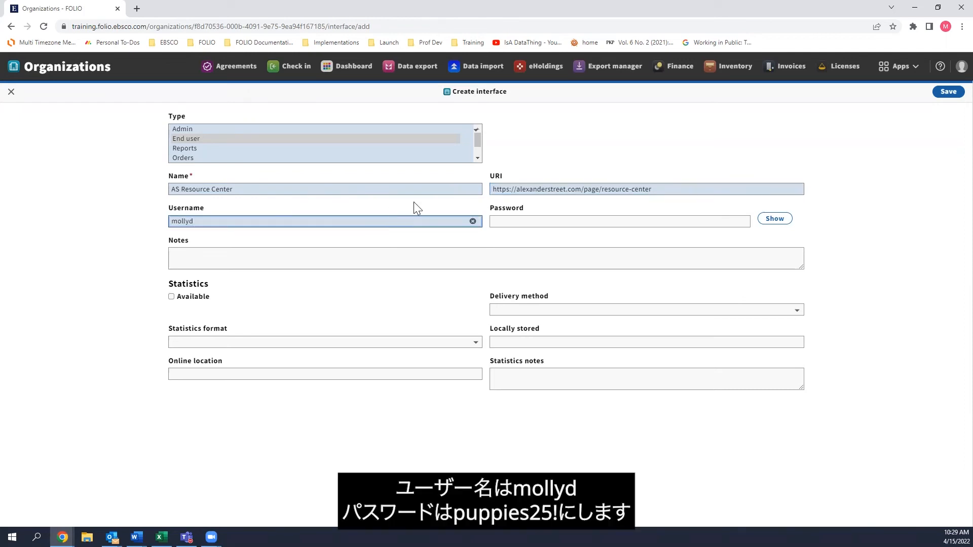
{"action": "left_click", "coordinate": [512, 219]}
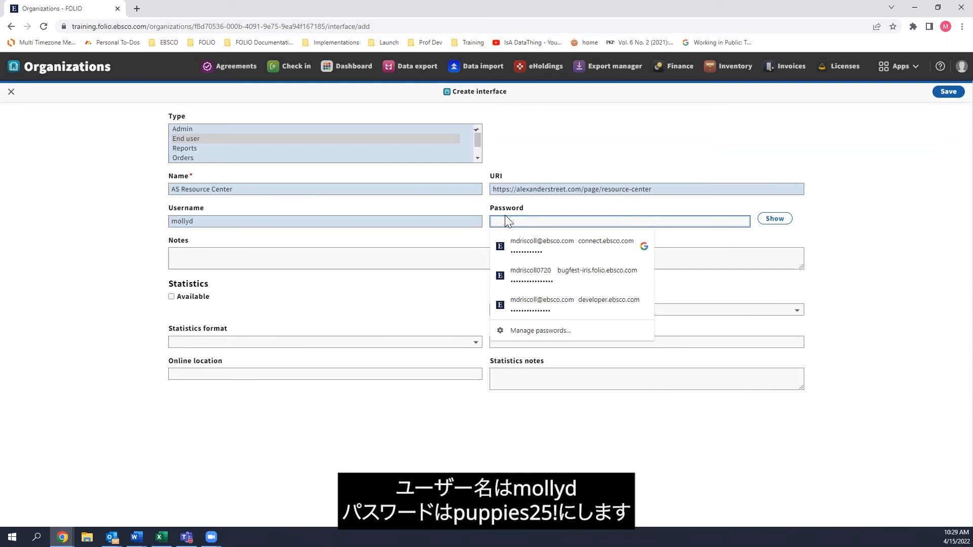
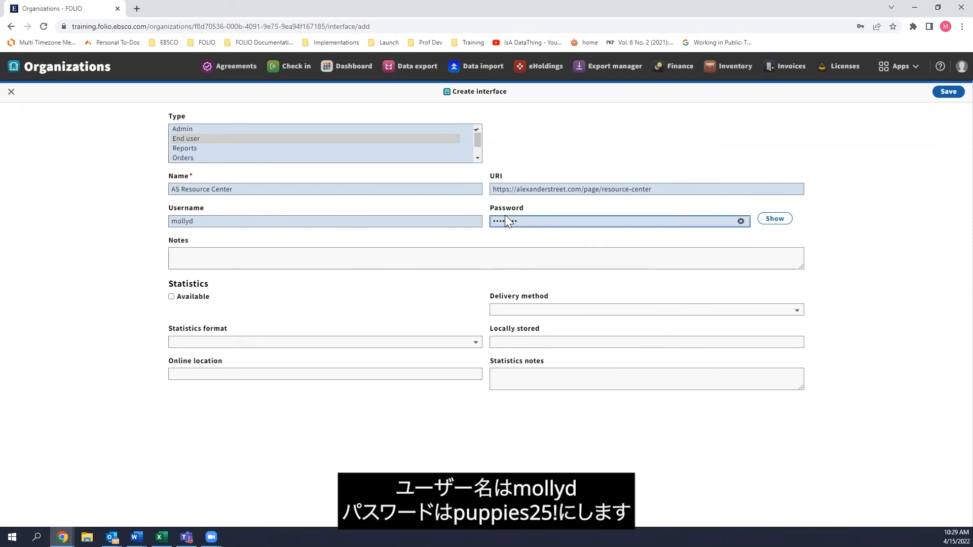
{"action": "left_click", "coordinate": [769, 221]}
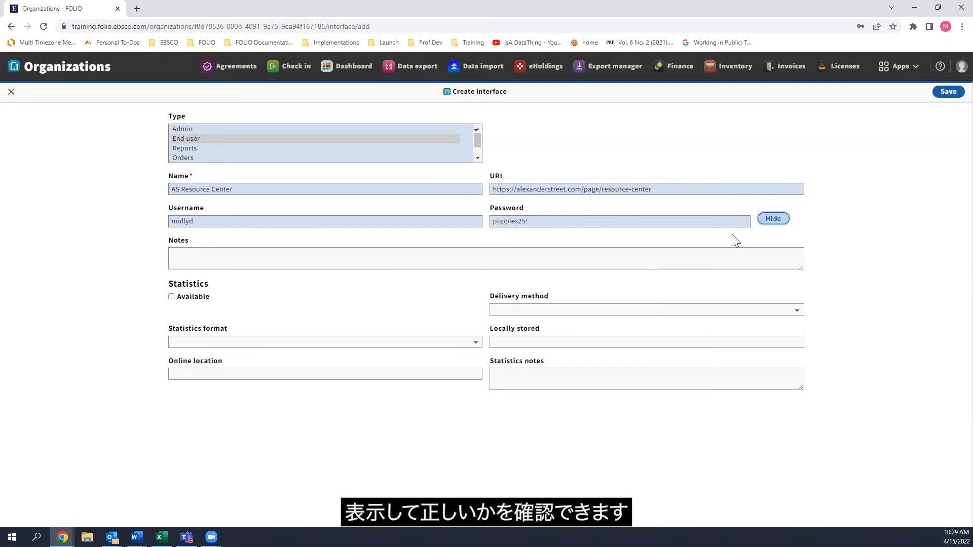
{"action": "left_click", "coordinate": [773, 223]}
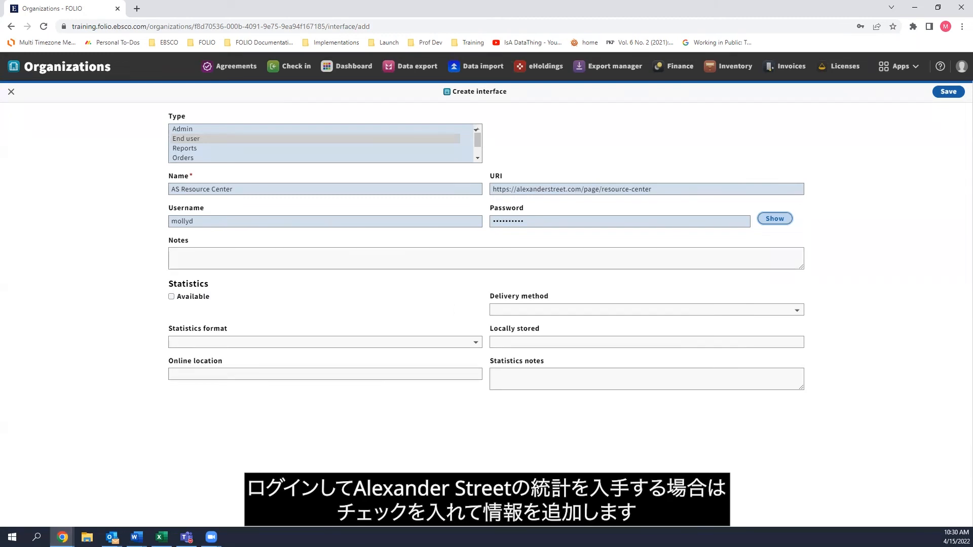
Mark the interface's statistics as available and review the delivery method, format, local storage and notes fields, leaving them blank.
{"action": "left_click", "coordinate": [171, 296]}
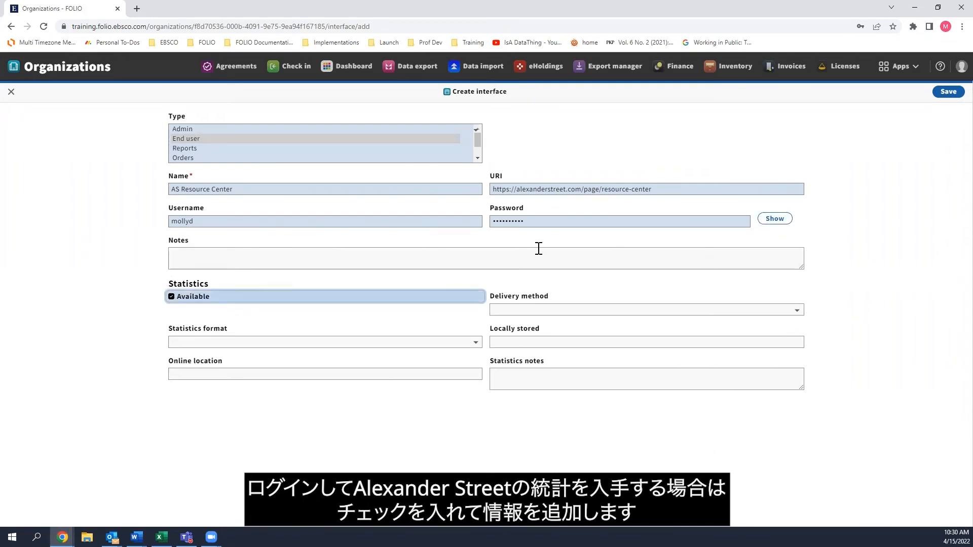
{"action": "left_click", "coordinate": [517, 310]}
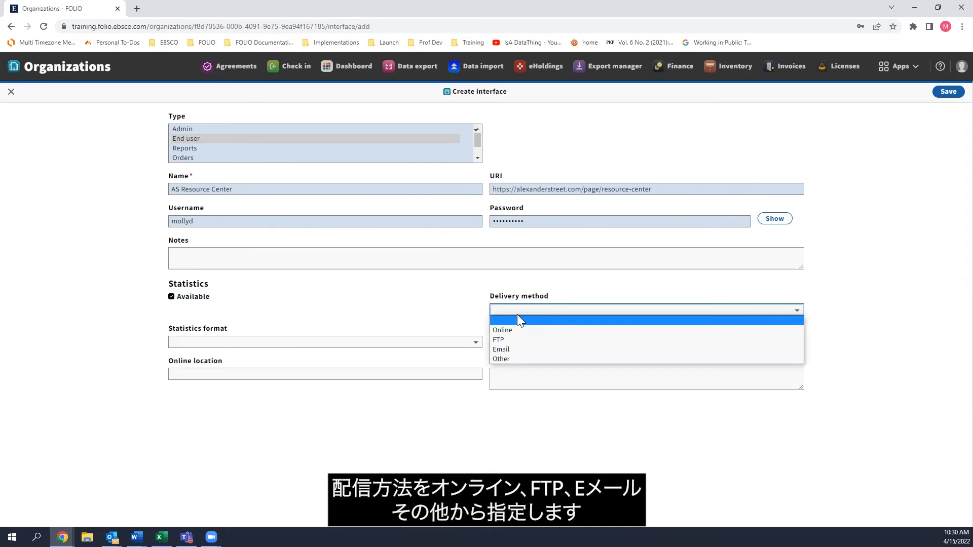
{"action": "left_click", "coordinate": [517, 316]}
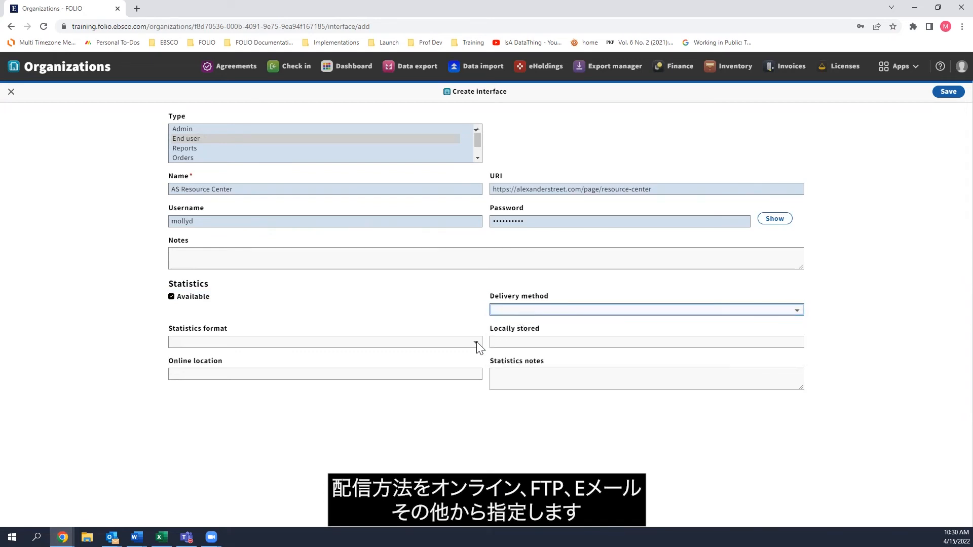
{"action": "left_click", "coordinate": [435, 345]}
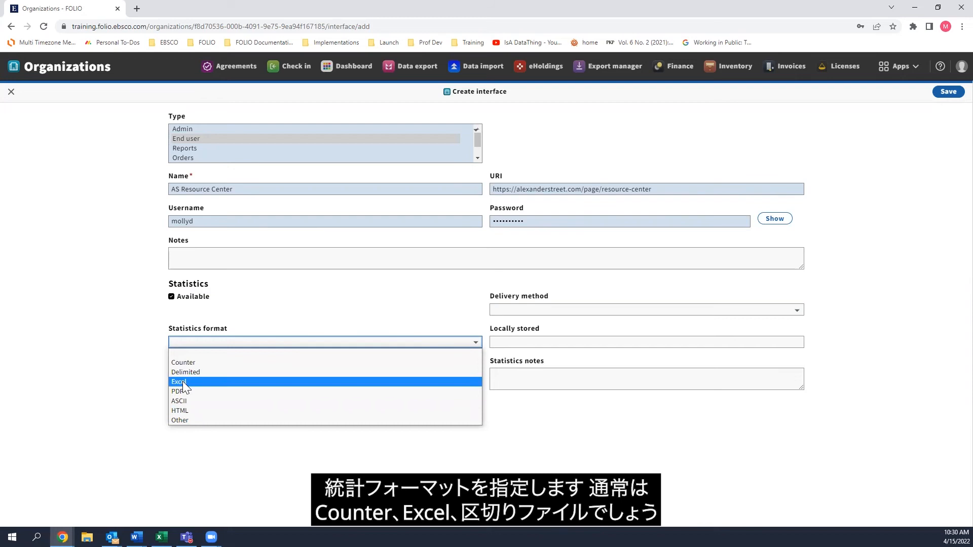
{"action": "left_click", "coordinate": [246, 340]}
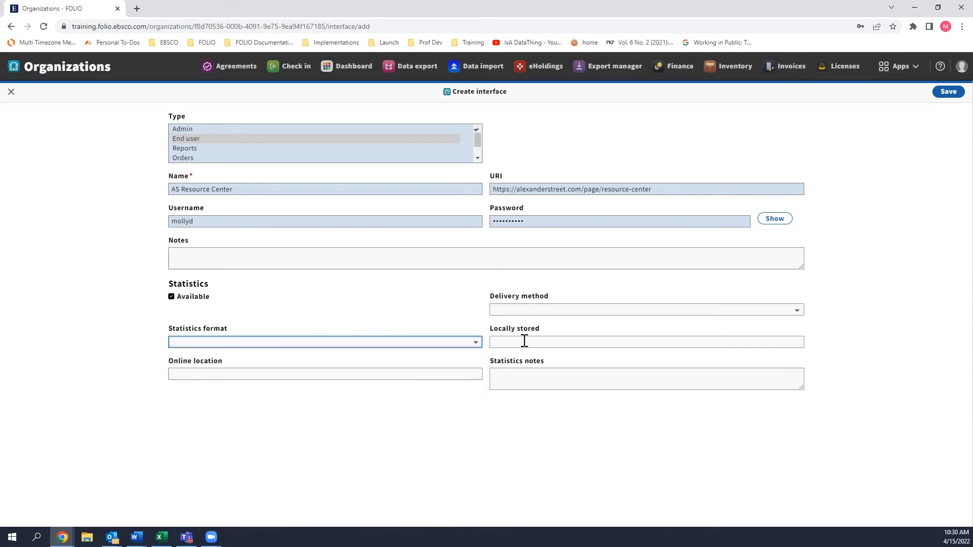
{"action": "left_click", "coordinate": [523, 341]}
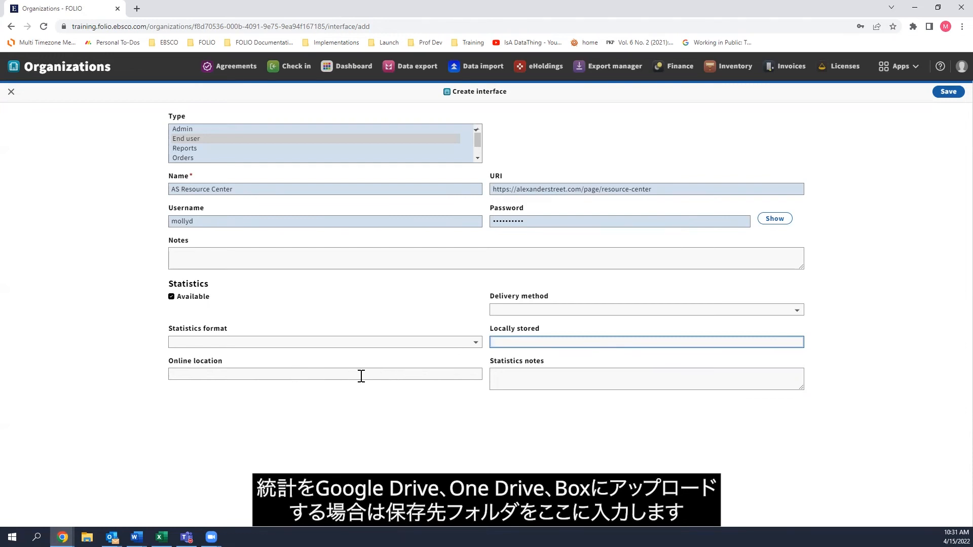
{"action": "left_click", "coordinate": [506, 373]}
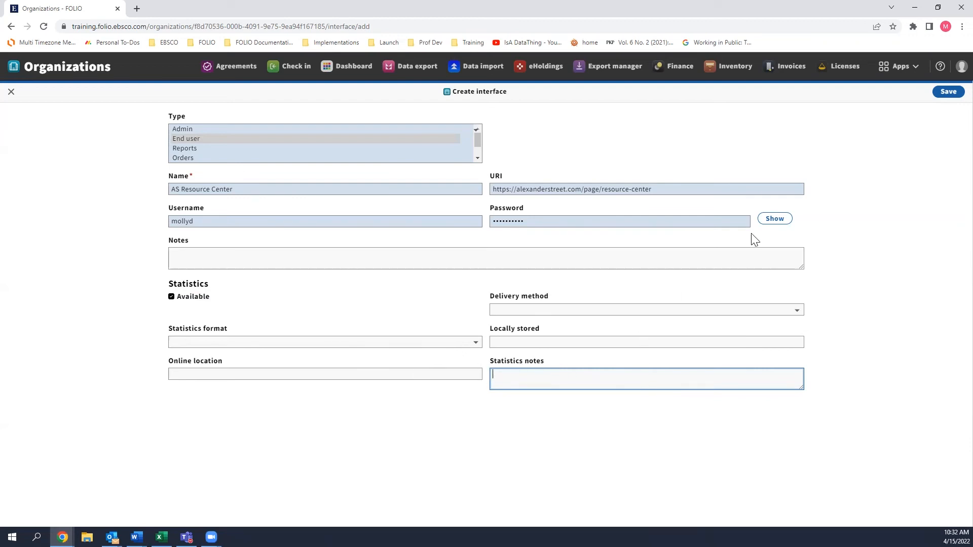
Save the interface, check it in the organization's Interface section, and leave the organization's edit form without further changes.
{"action": "left_click", "coordinate": [937, 94]}
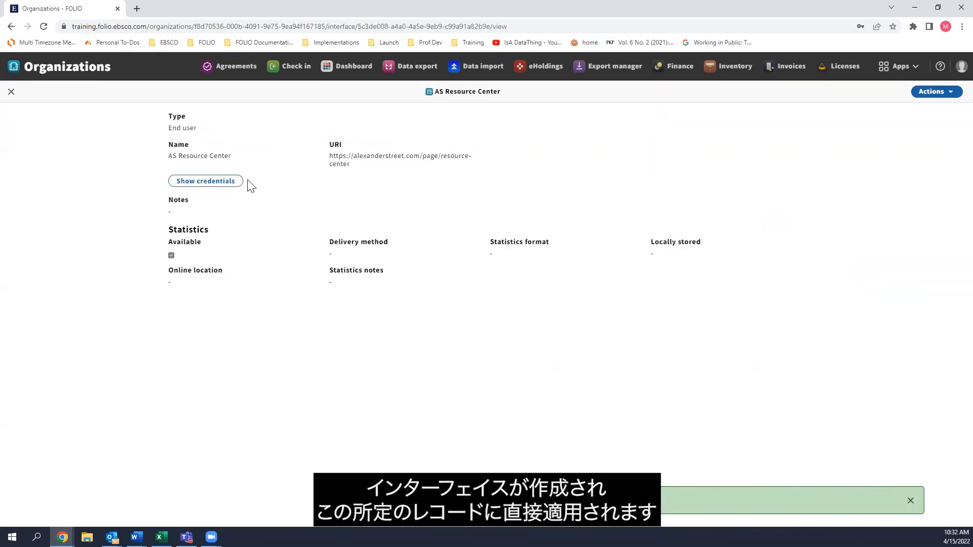
{"action": "left_click", "coordinate": [7, 98]}
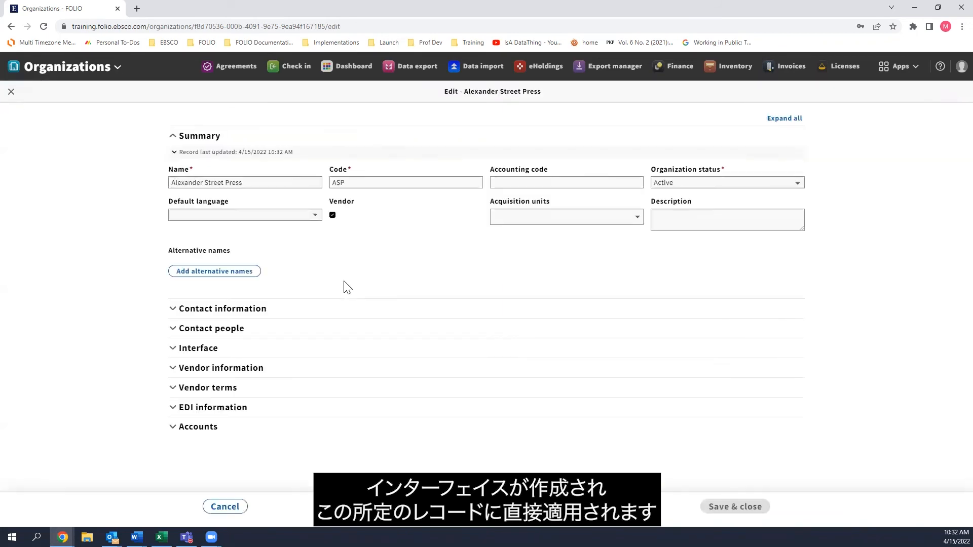
{"action": "left_click", "coordinate": [233, 349]}
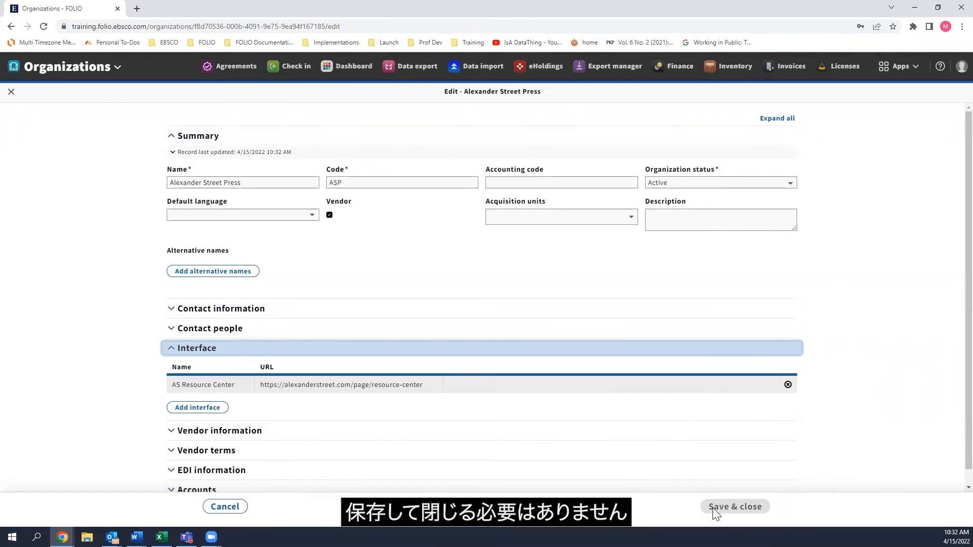
{"action": "left_click", "coordinate": [224, 506]}
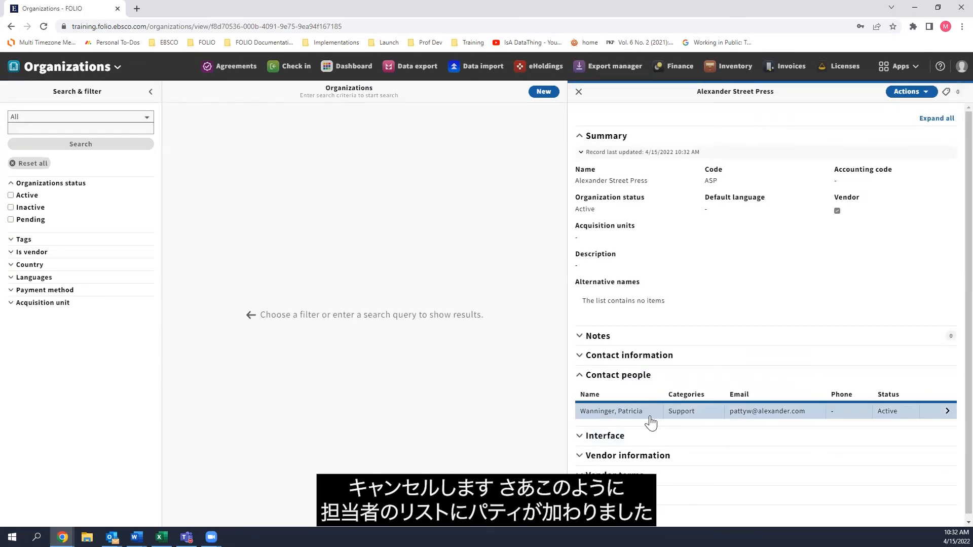
View the AS Resource Center interface in the Alexander Street Press record, reveal its credentials and hide them again.
{"action": "left_click", "coordinate": [622, 437]}
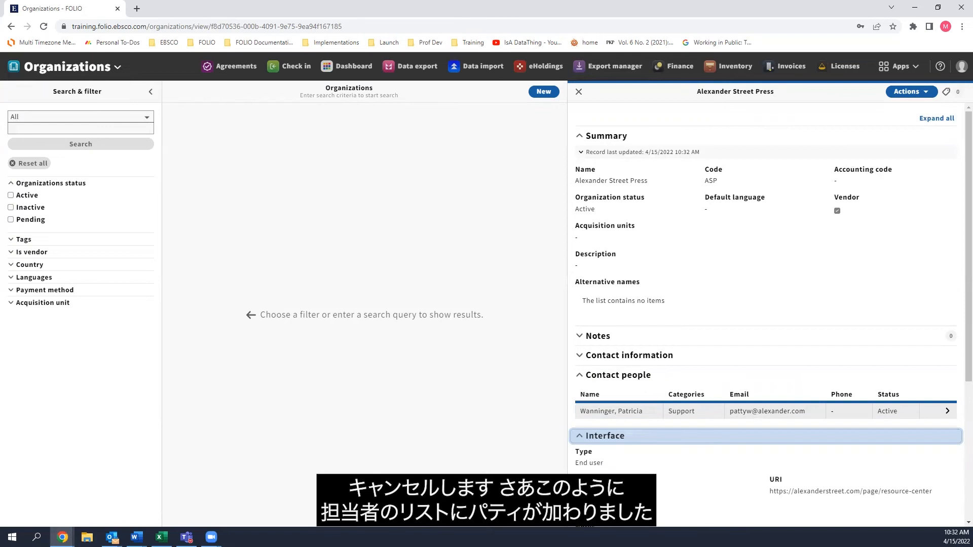
{"action": "scroll", "coordinate": [615, 423], "scroll_direction": "down", "scroll_amount": 2}
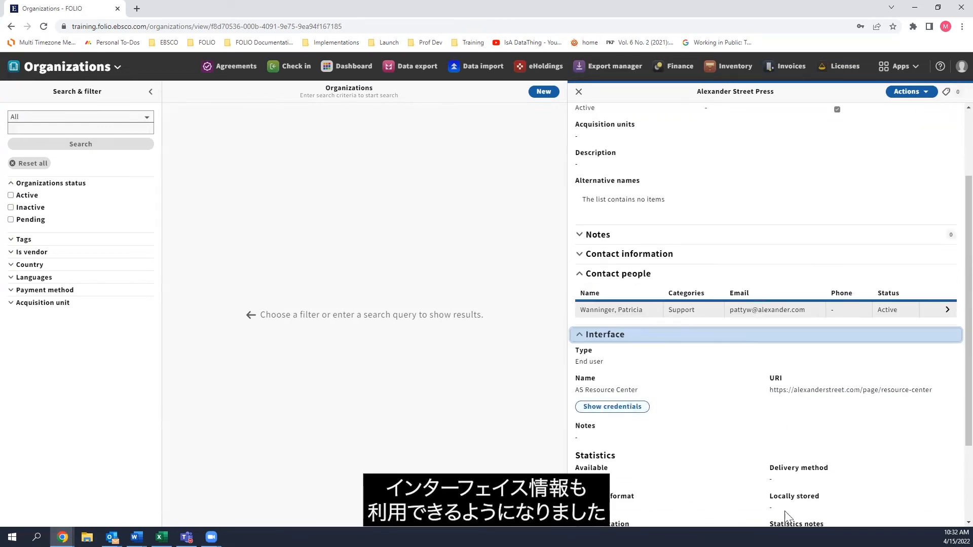
{"action": "left_click", "coordinate": [641, 411]}
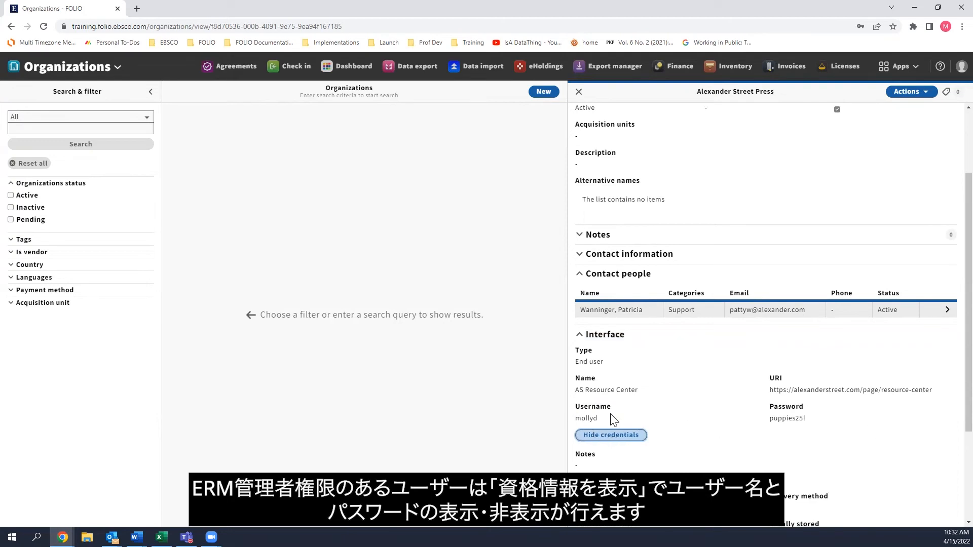
{"action": "left_click", "coordinate": [635, 435]}
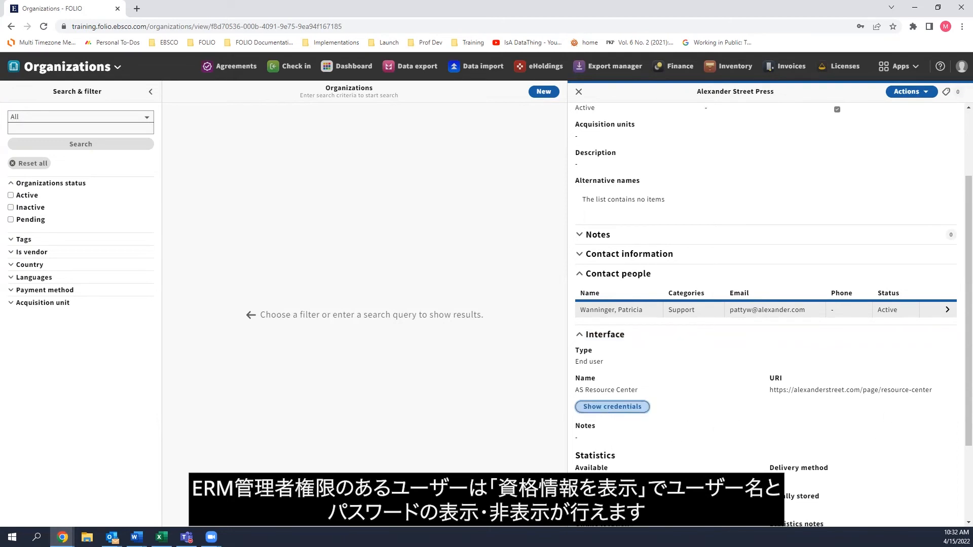
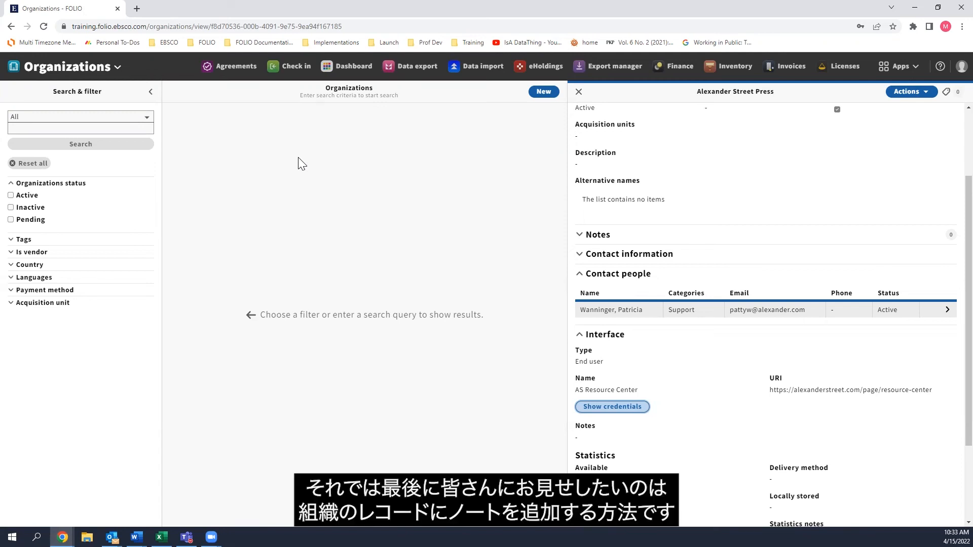
Start a new note in the Notes section of the Alexander Street Press record and set its type to Organization note.
{"action": "scroll", "coordinate": [772, 348], "scroll_direction": "up", "scroll_amount": 2}
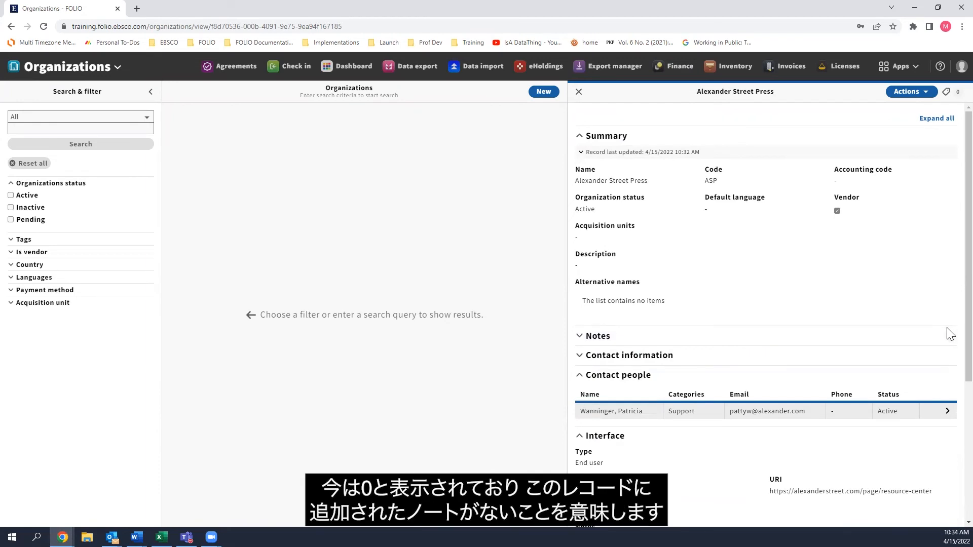
{"action": "left_click", "coordinate": [593, 339]}
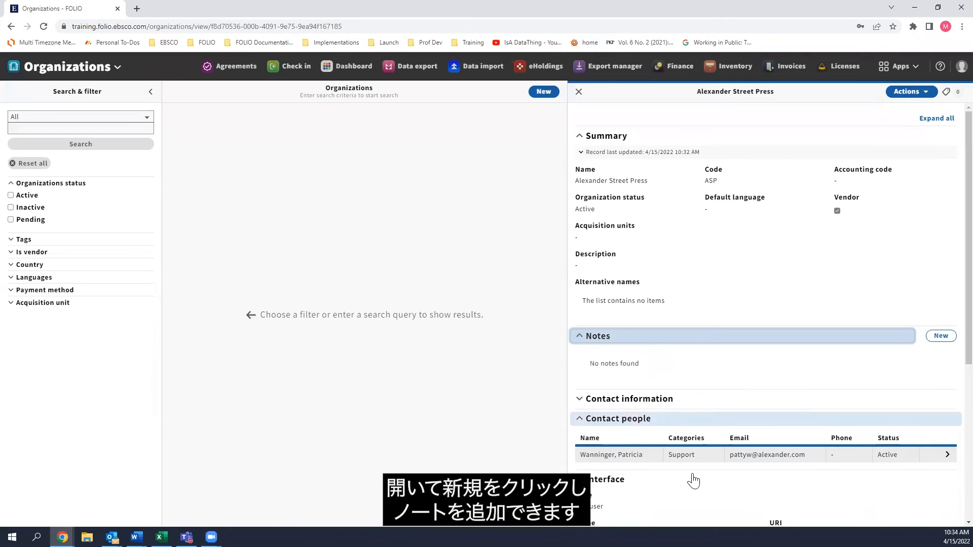
{"action": "left_click", "coordinate": [941, 337]}
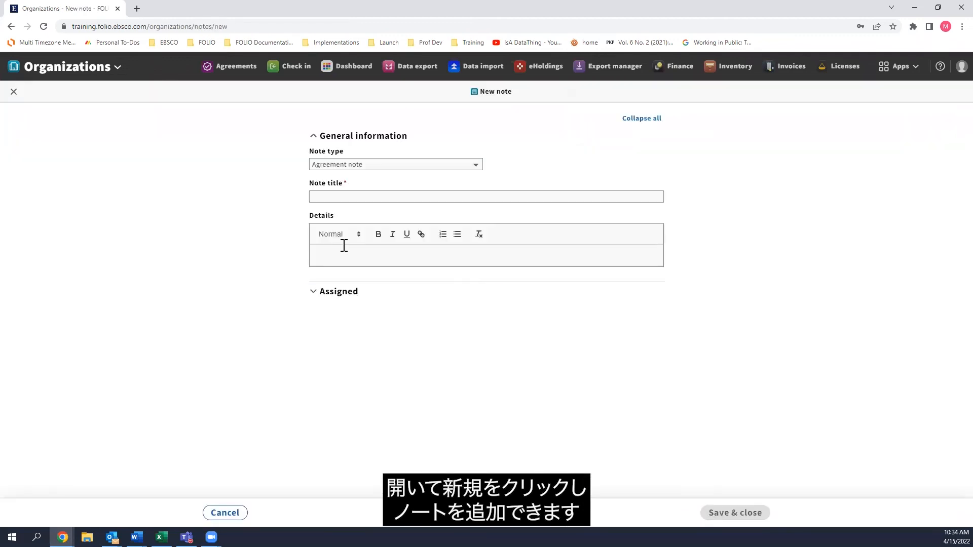
{"action": "left_click", "coordinate": [338, 165]}
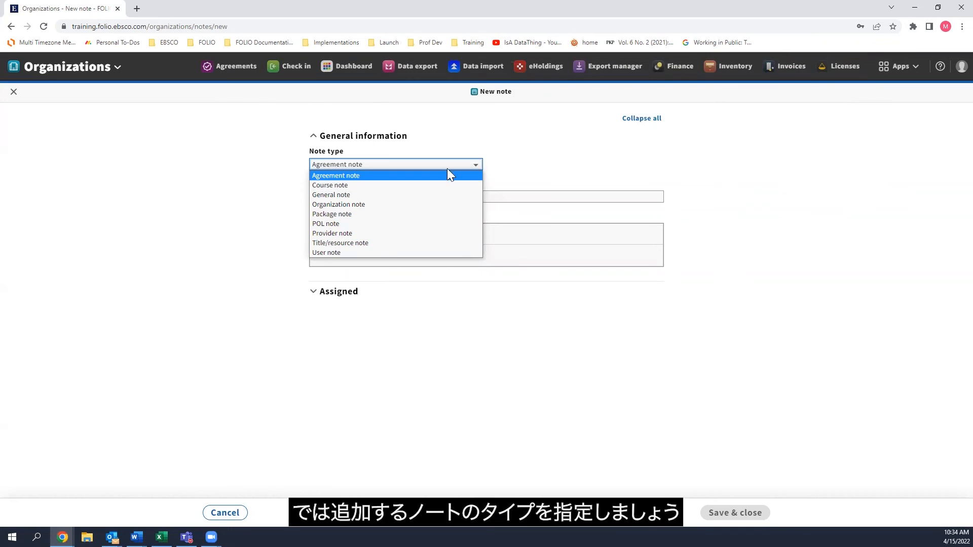
{"action": "left_click", "coordinate": [338, 204]}
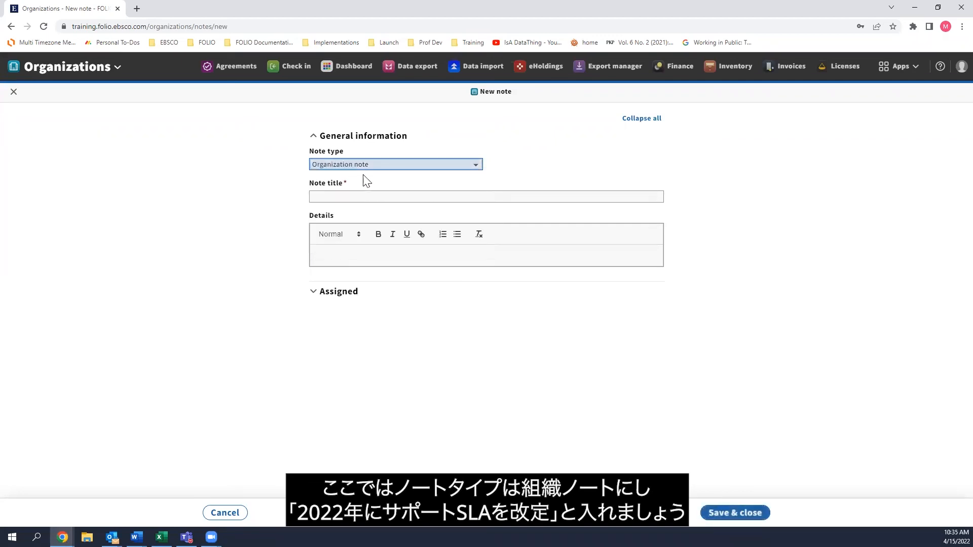
Title the note "Support SLAs changed in 2022".
{"action": "left_click", "coordinate": [362, 197]}
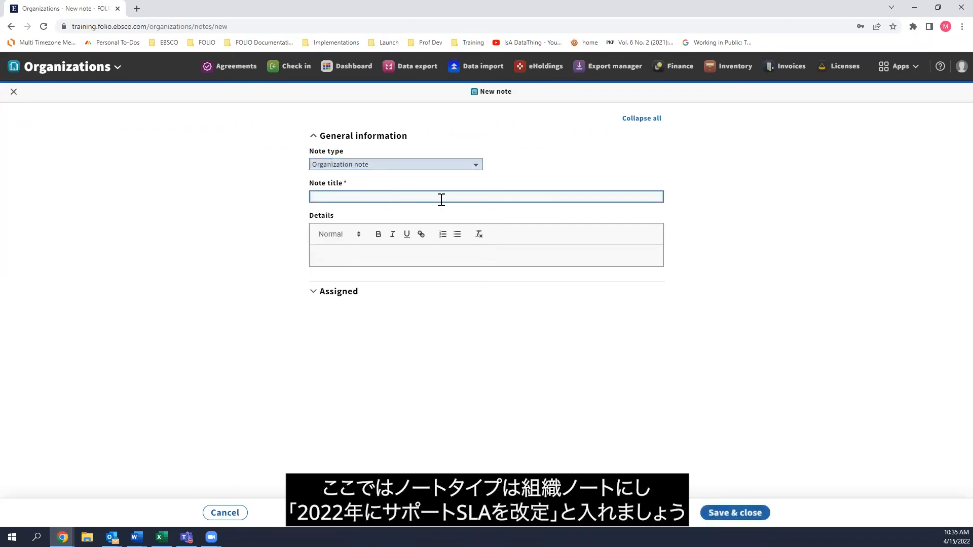
{"action": "type", "text": "Sup"}
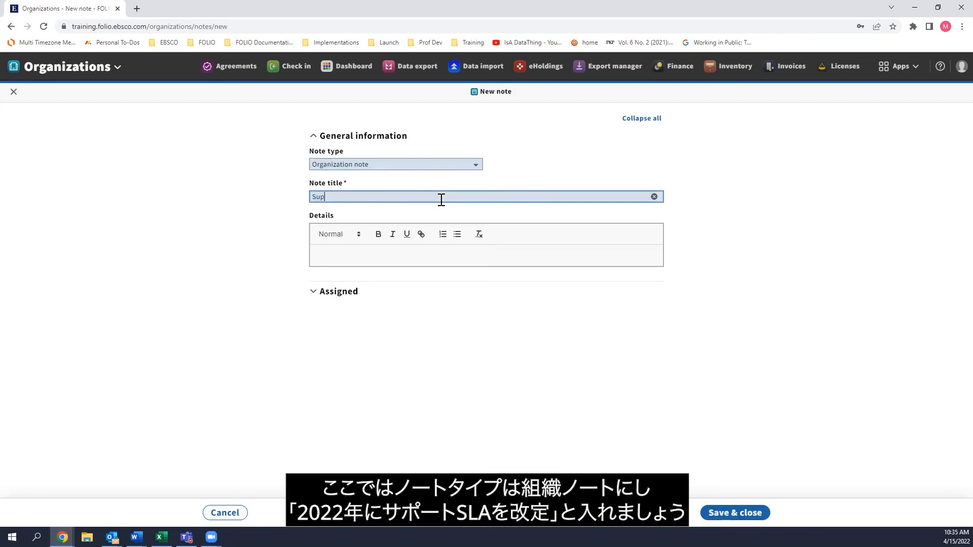
{"action": "type", "text": "port SLAs changed in 2022"}
{"action": "left_click", "coordinate": [433, 258]}
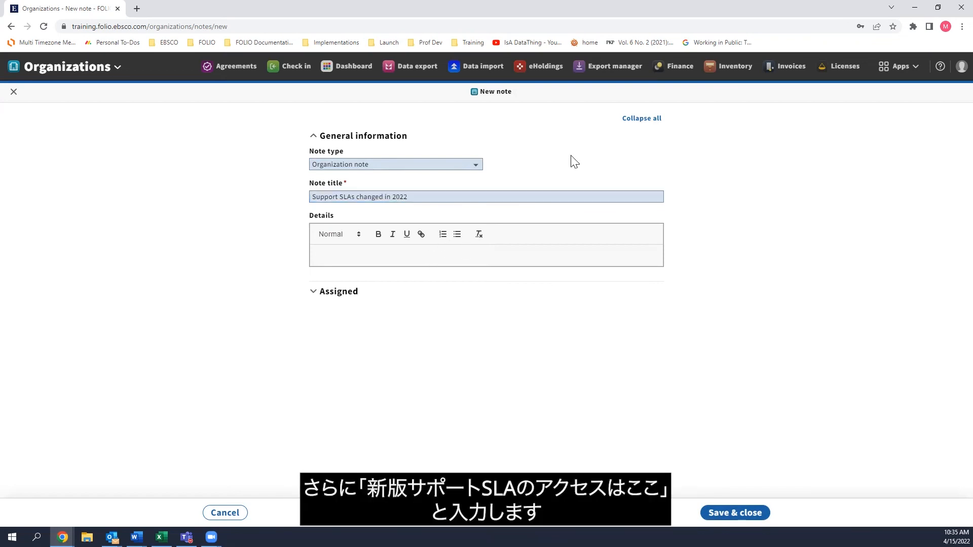
{"action": "type", "text": "Access "}
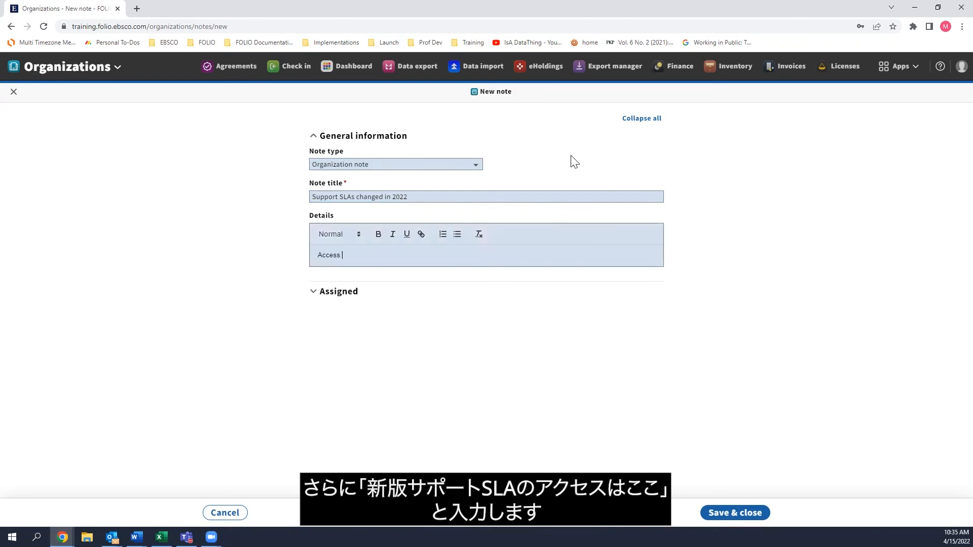
{"action": "type", "text": "the new support SLAs here:"}
{"action": "type", "text": "https://alexanderstreet.com/page/resource-center"}
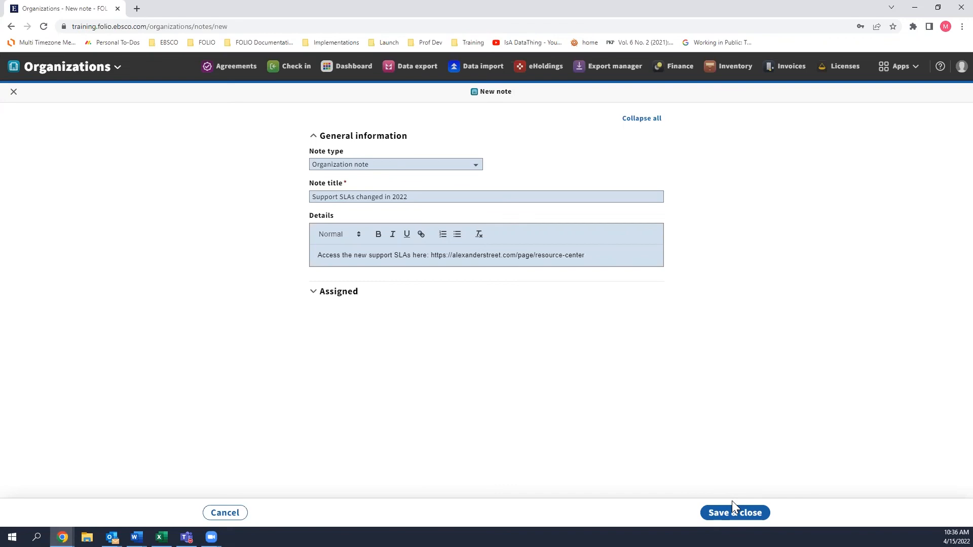
{"action": "left_click", "coordinate": [729, 512]}
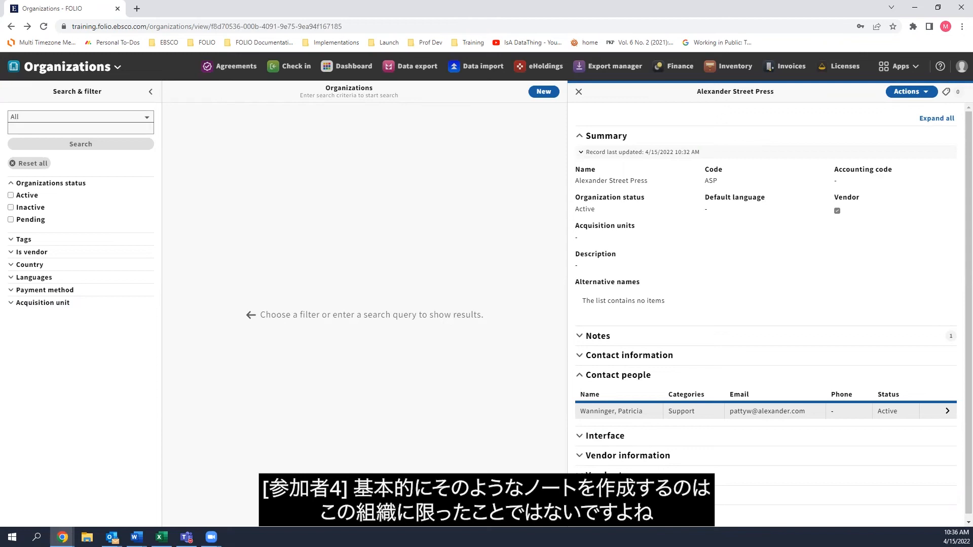
View the organization's saved note, look at the blank new-note form and leave it without creating another note.
{"action": "left_click", "coordinate": [595, 338]}
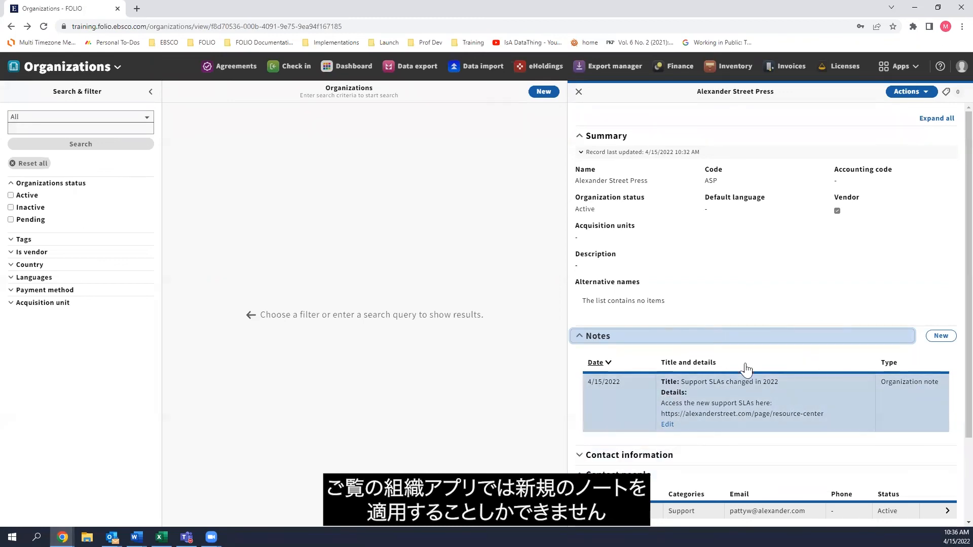
{"action": "left_click", "coordinate": [941, 336]}
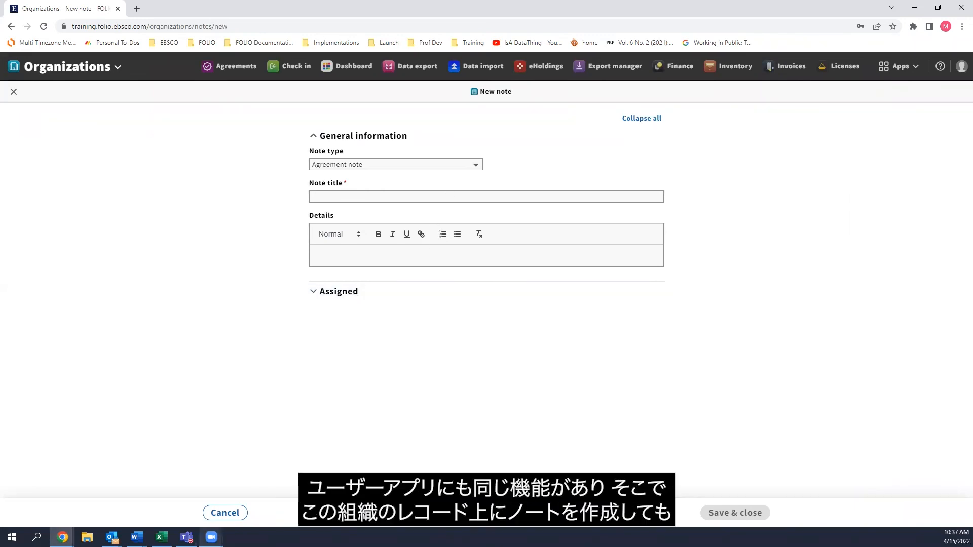
{"action": "left_click", "coordinate": [226, 513]}
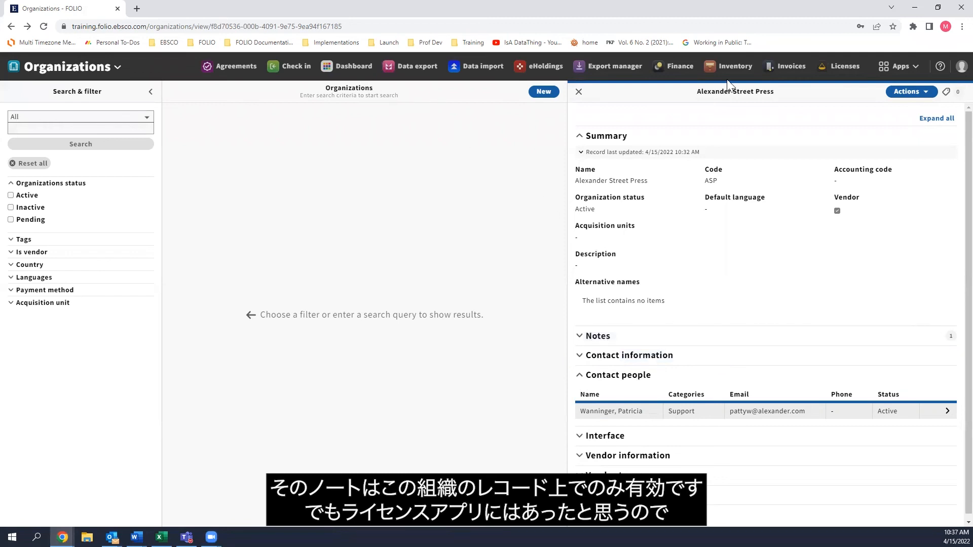
Switch to the Licenses app and examine the Assign / Unassign note options for EBSCO Standard License, assigning nothing.
{"action": "left_click", "coordinate": [841, 66]}
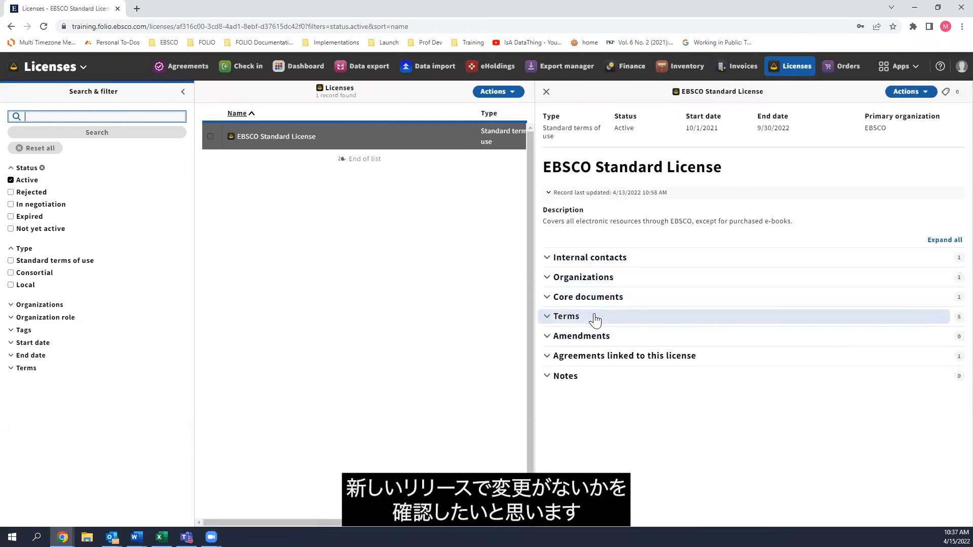
{"action": "left_click", "coordinate": [578, 377]}
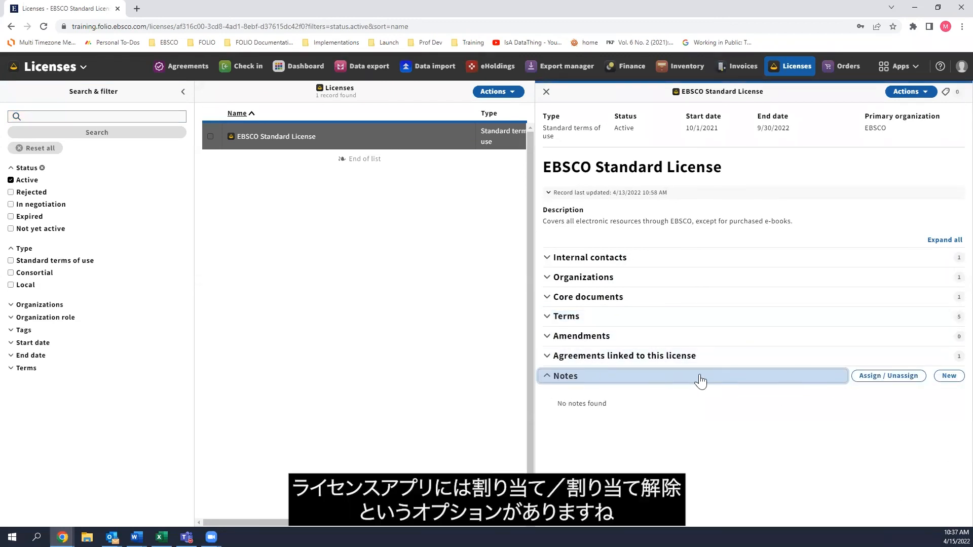
{"action": "left_click", "coordinate": [905, 375]}
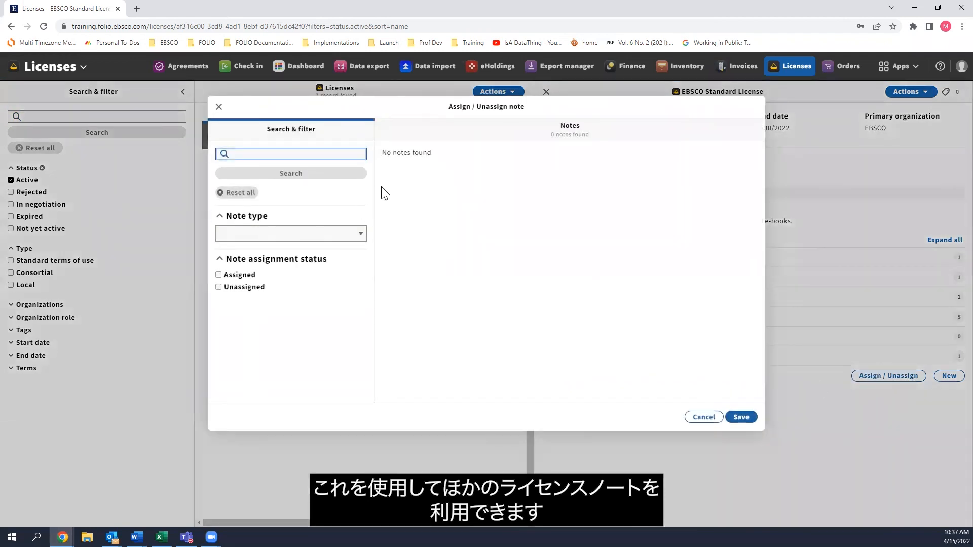
{"action": "left_click", "coordinate": [734, 420]}
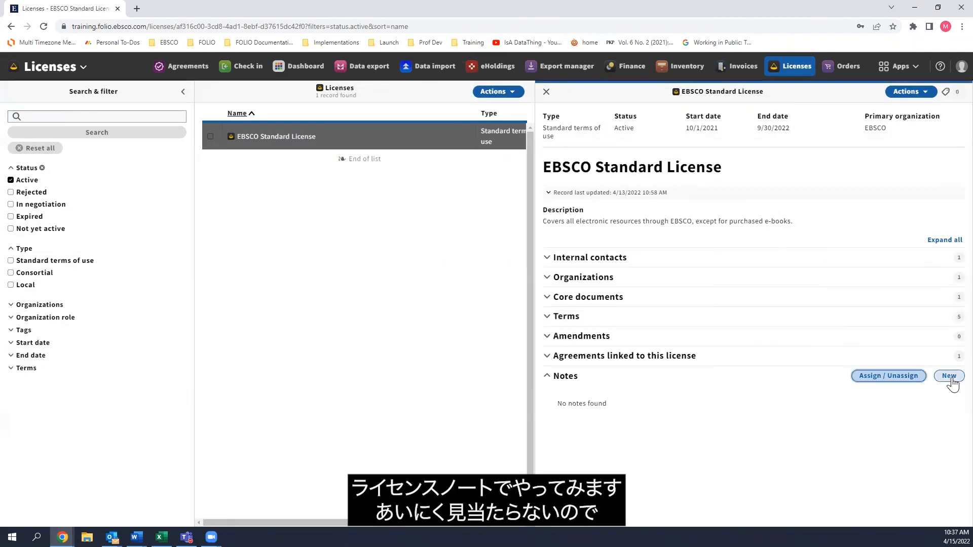
Create a General note titled "License note" on EBSCO Standard License and save it.
{"action": "left_click", "coordinate": [948, 376]}
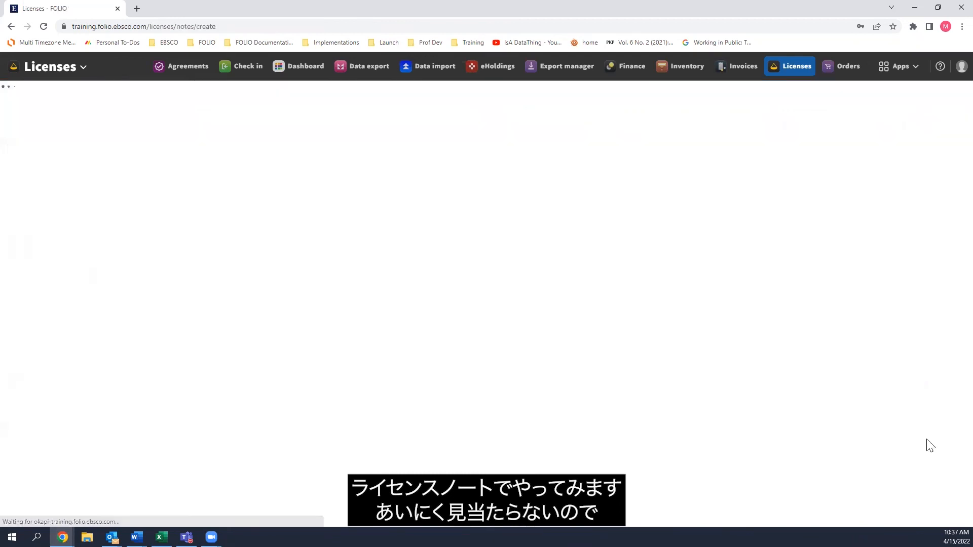
{"action": "left_click", "coordinate": [396, 165]}
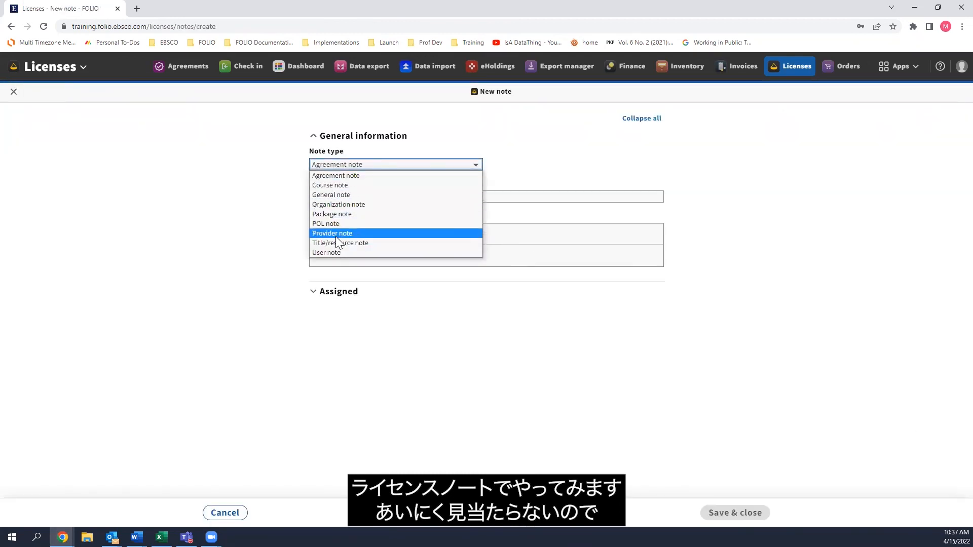
{"action": "left_click", "coordinate": [358, 195]}
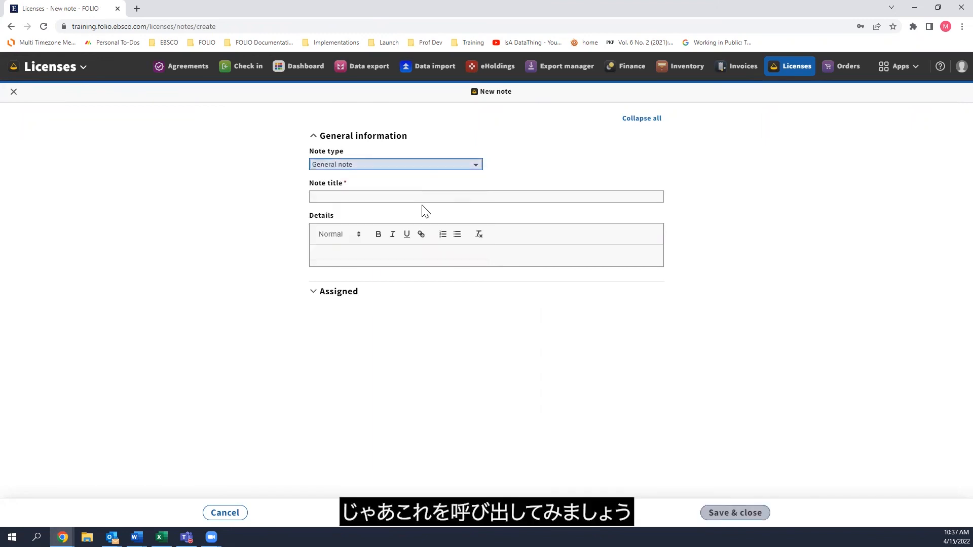
{"action": "left_click", "coordinate": [374, 197]}
{"action": "type", "text": "Licen"}
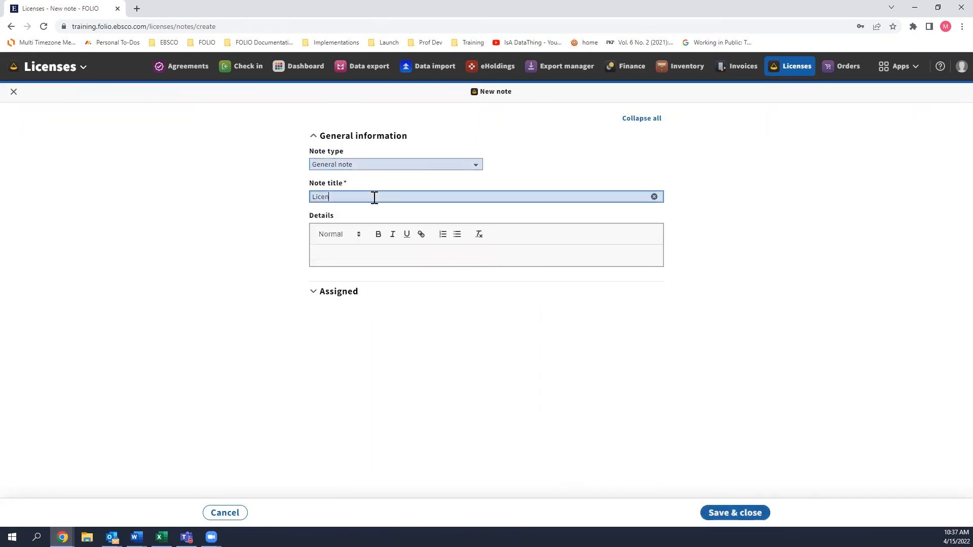
{"action": "type", "text": "se note"}
{"action": "left_click", "coordinate": [751, 512]}
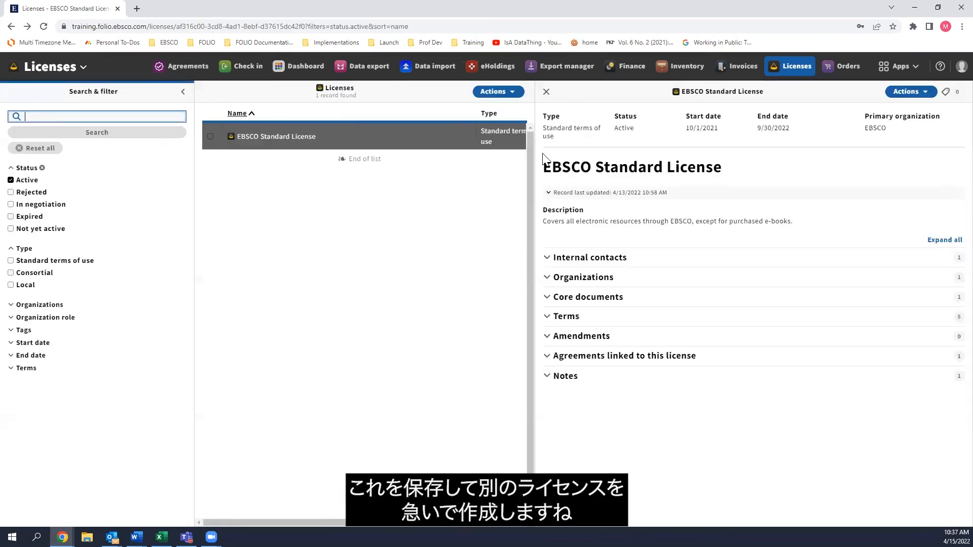
Create and save a new license named "License test" with type Local and status Active.
{"action": "left_click", "coordinate": [513, 96]}
{"action": "key", "text": "Return"}
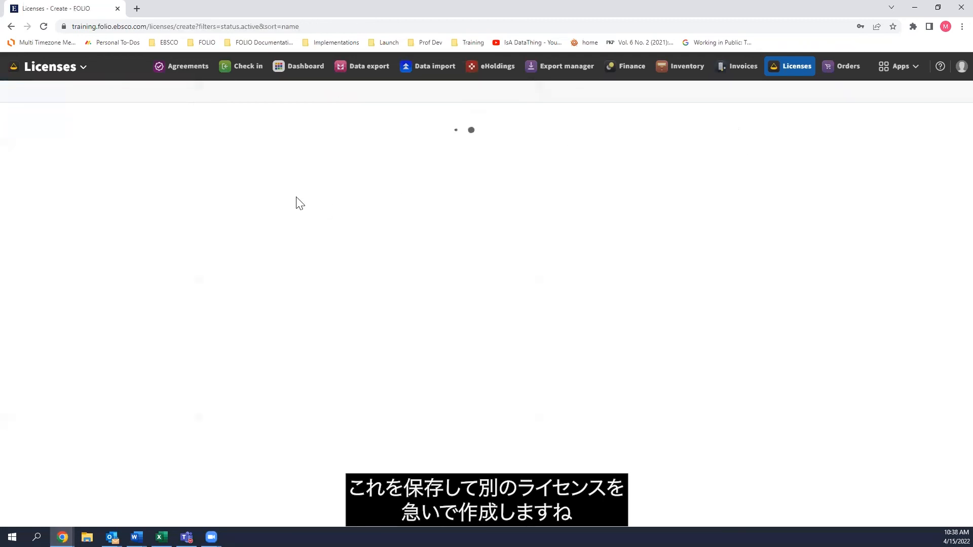
{"action": "type", "text": "License test"}
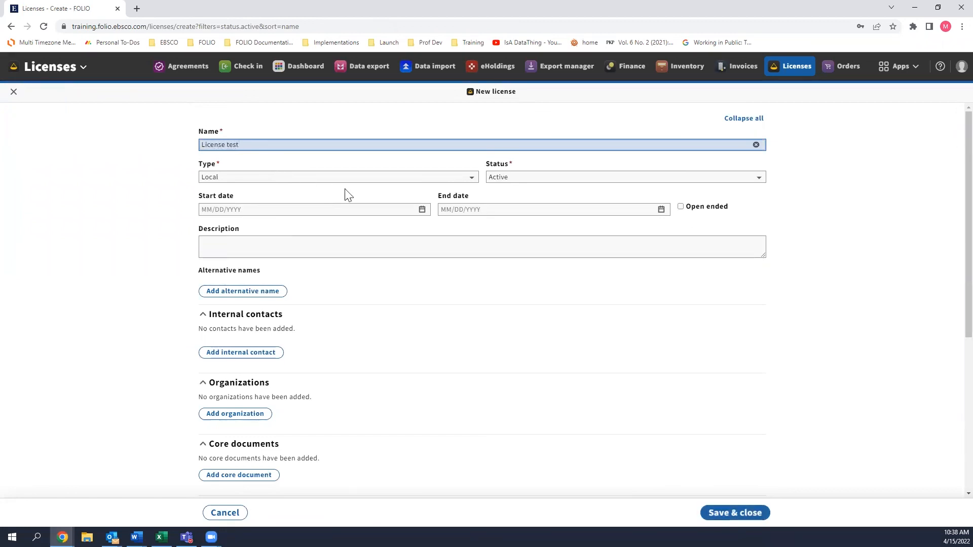
{"action": "left_click", "coordinate": [756, 522]}
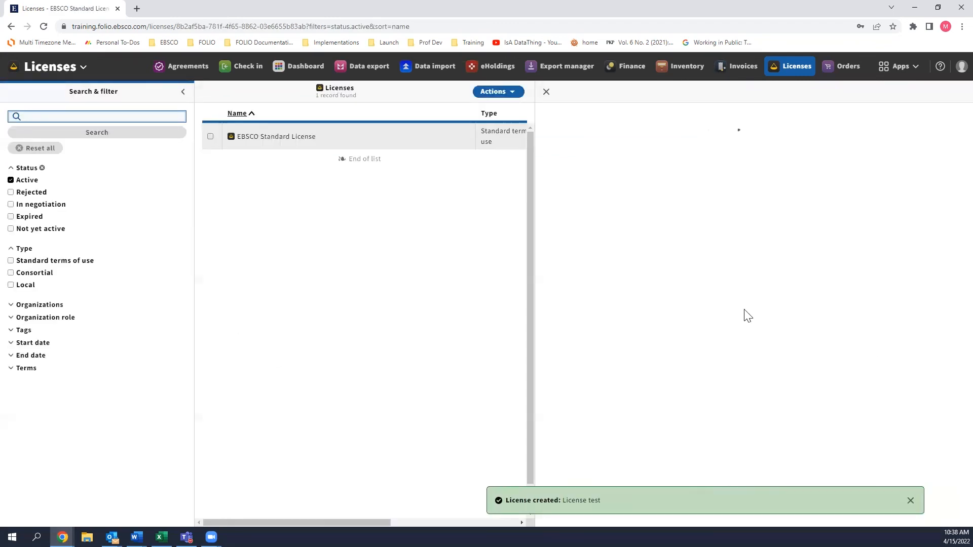
Filter for unassigned notes in the License test record, assign "License note" to it and save the assignment.
{"action": "left_click", "coordinate": [551, 294]}
{"action": "left_click", "coordinate": [890, 291]}
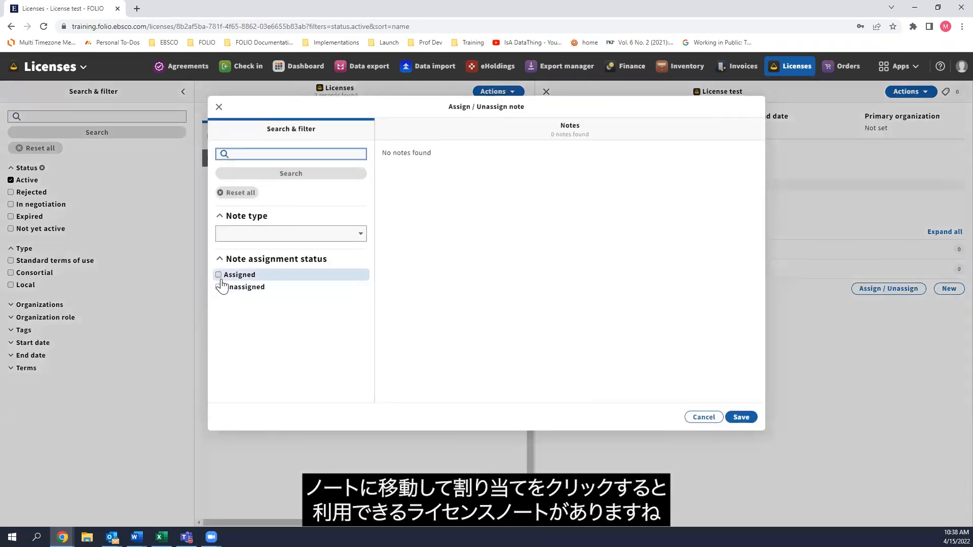
{"action": "left_click", "coordinate": [219, 288]}
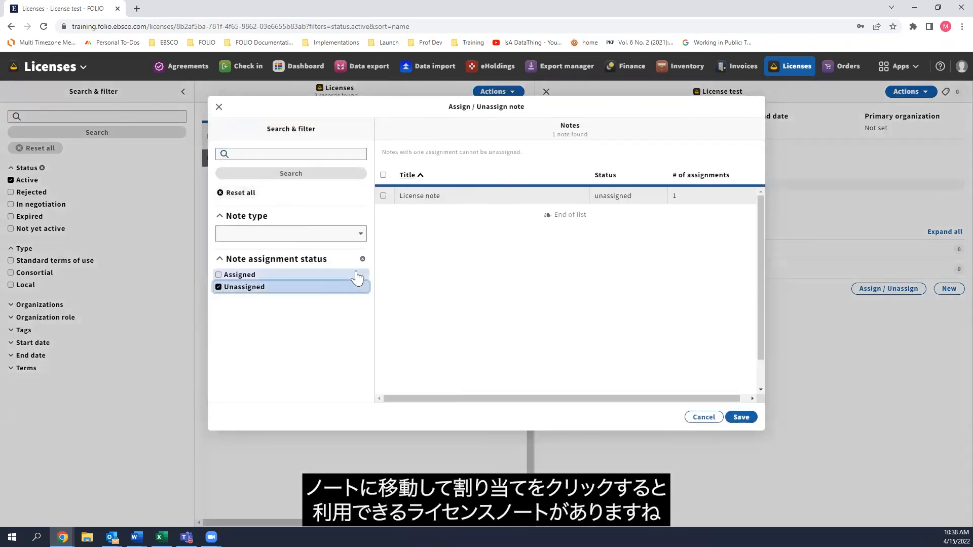
{"action": "left_click", "coordinate": [383, 197]}
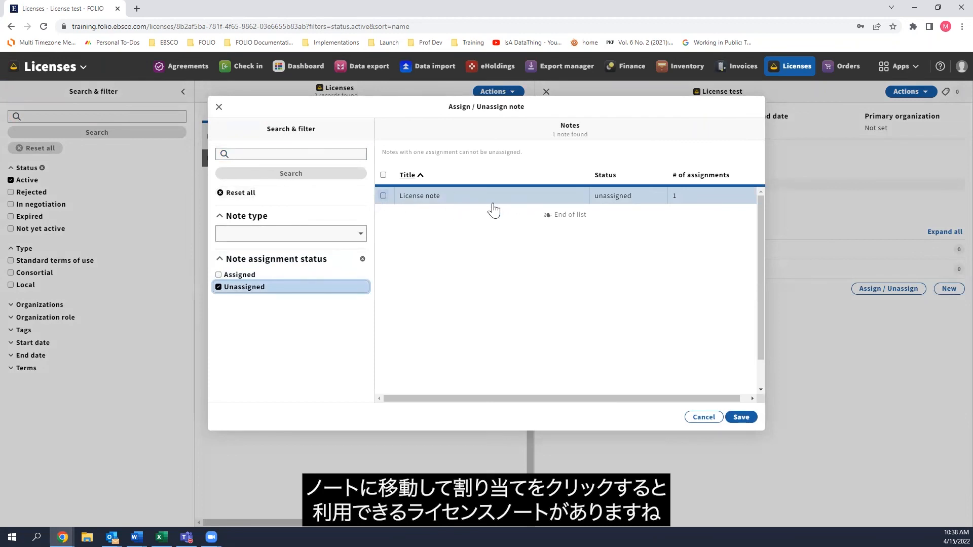
{"action": "left_click", "coordinate": [383, 196]}
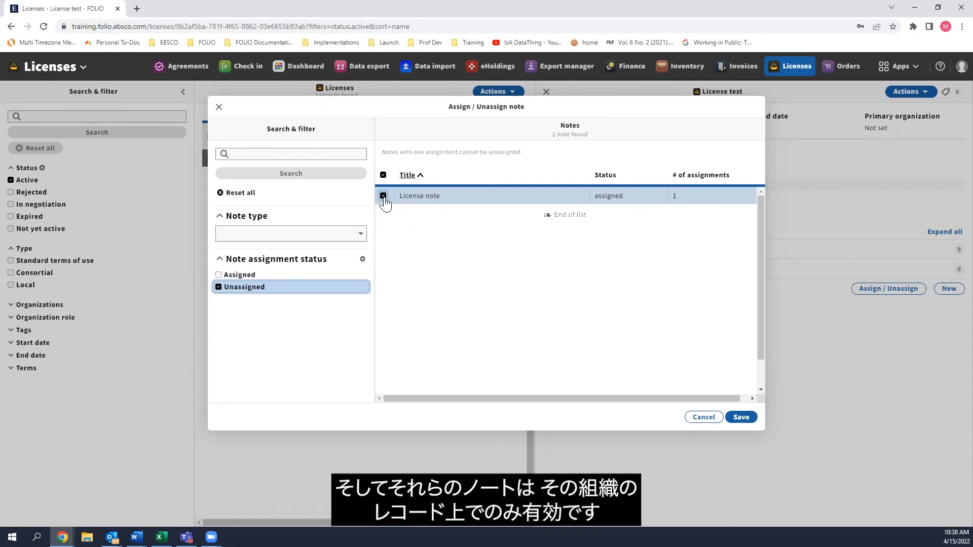
{"action": "left_click", "coordinate": [383, 196]}
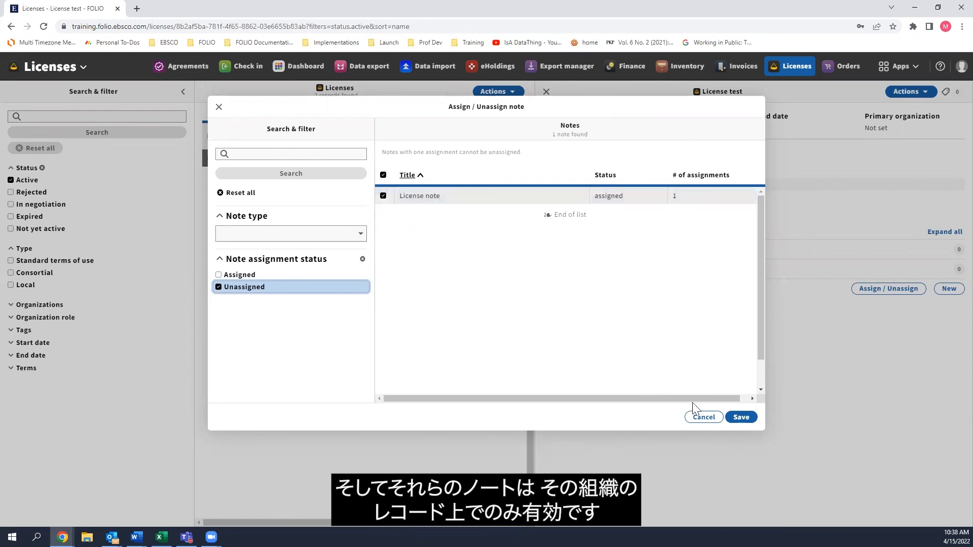
{"action": "left_click", "coordinate": [740, 417]}
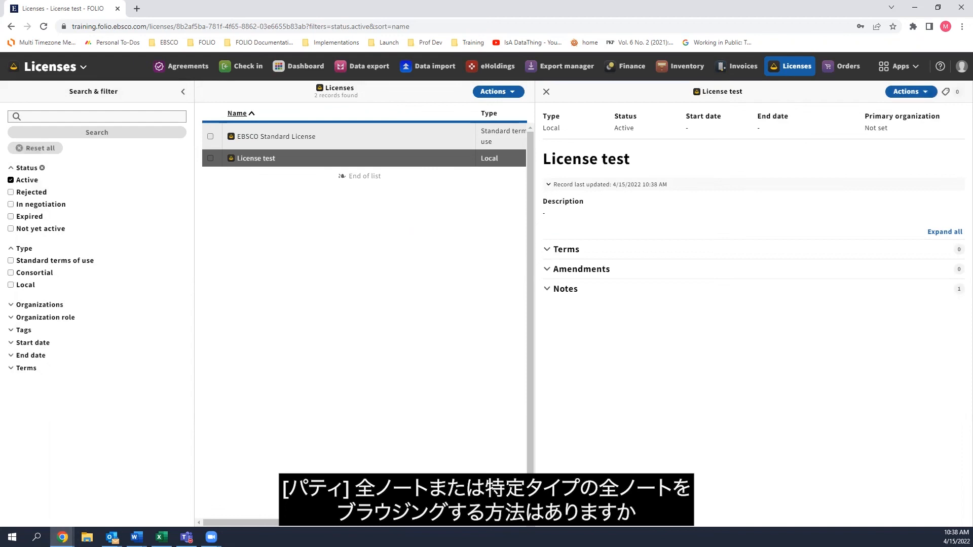
View the note assigned to License test and filter the assignable notes by Unassigned status.
{"action": "left_click", "coordinate": [584, 291]}
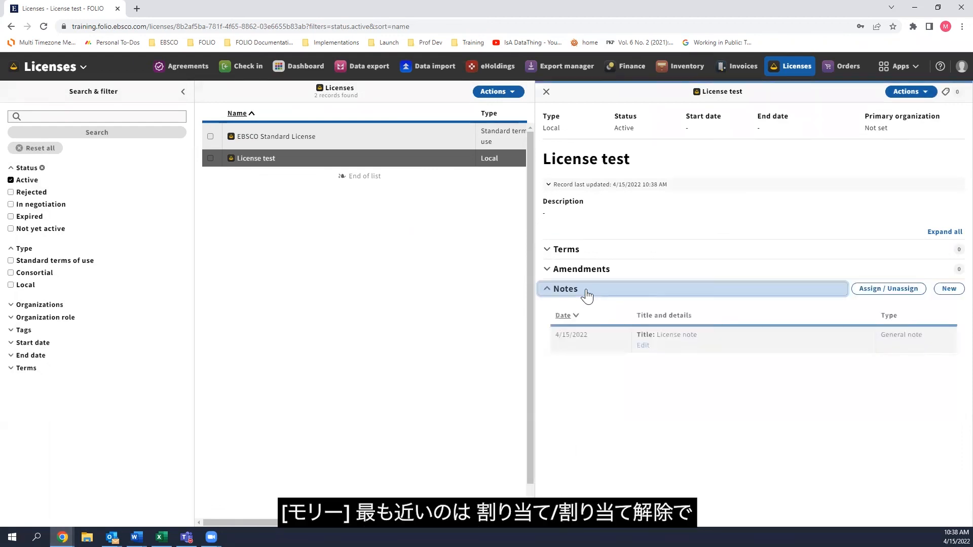
{"action": "left_click", "coordinate": [880, 293]}
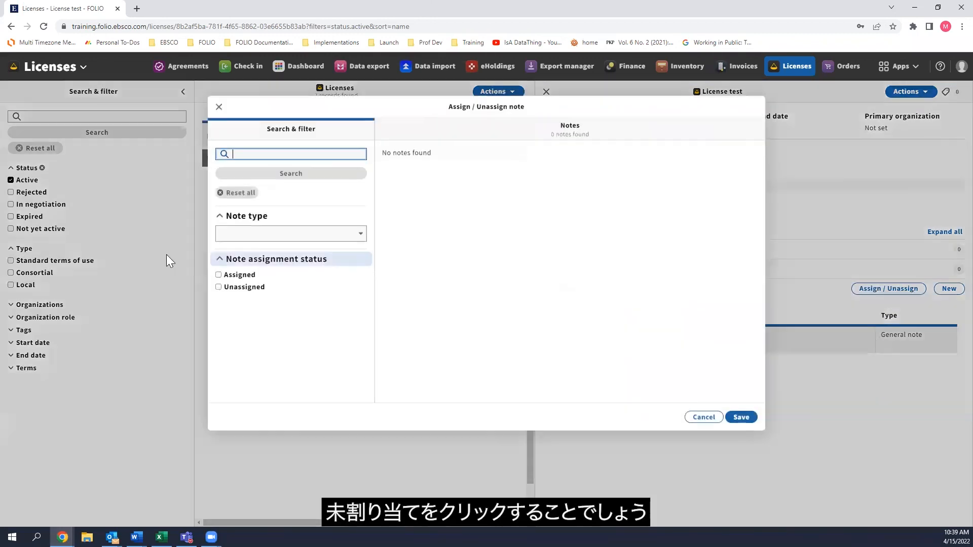
{"action": "left_click", "coordinate": [222, 293]}
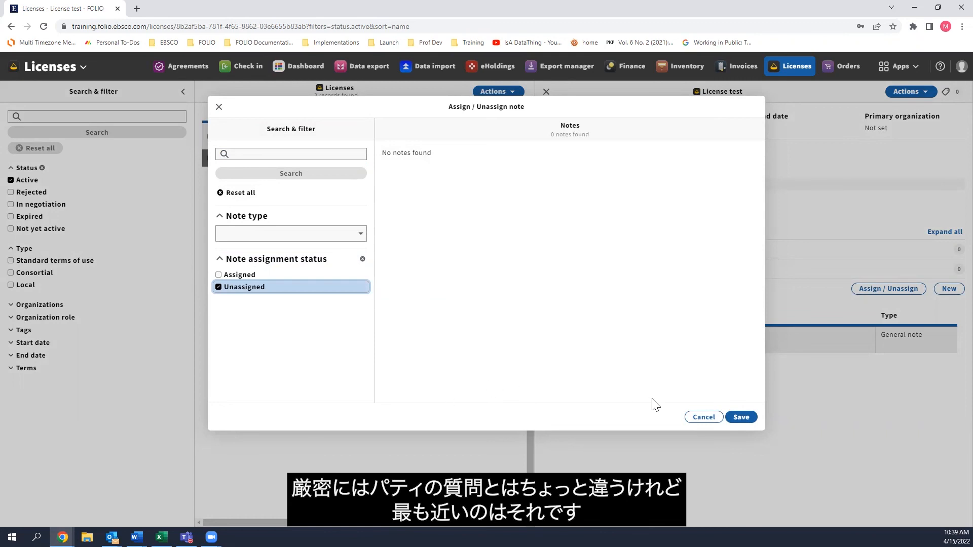
Cancel the note assignment and display the list of note types in the general Notes settings.
{"action": "left_click", "coordinate": [702, 417]}
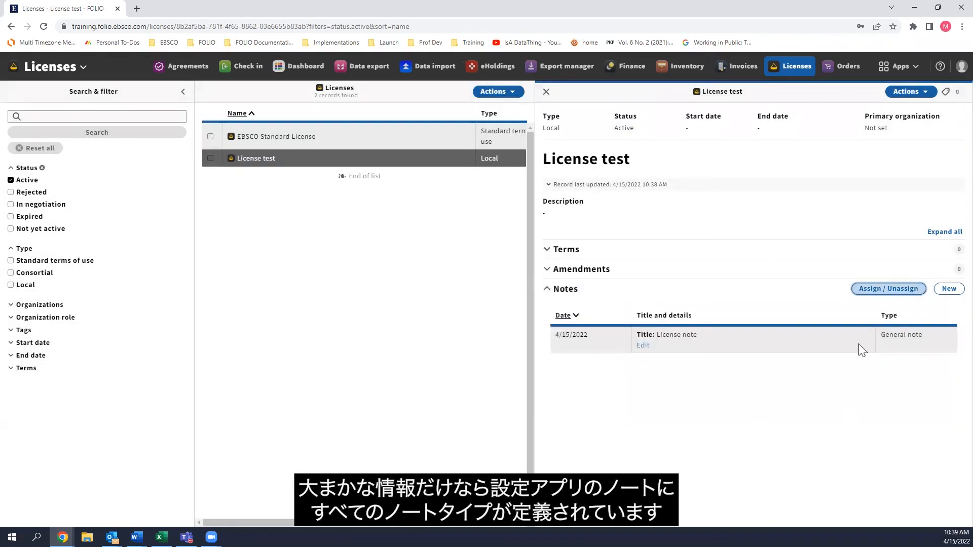
{"action": "left_click", "coordinate": [892, 69]}
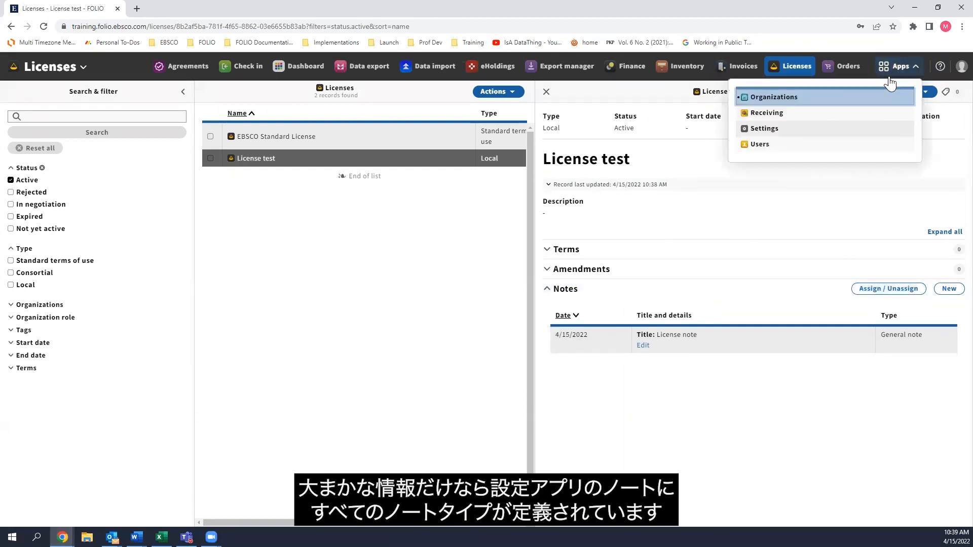
{"action": "left_click", "coordinate": [843, 130]}
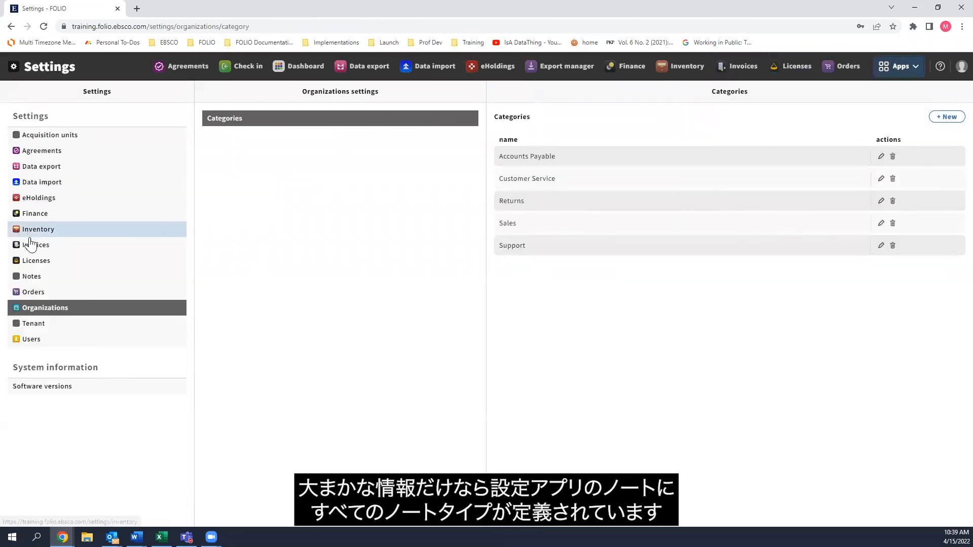
{"action": "left_click", "coordinate": [30, 276]}
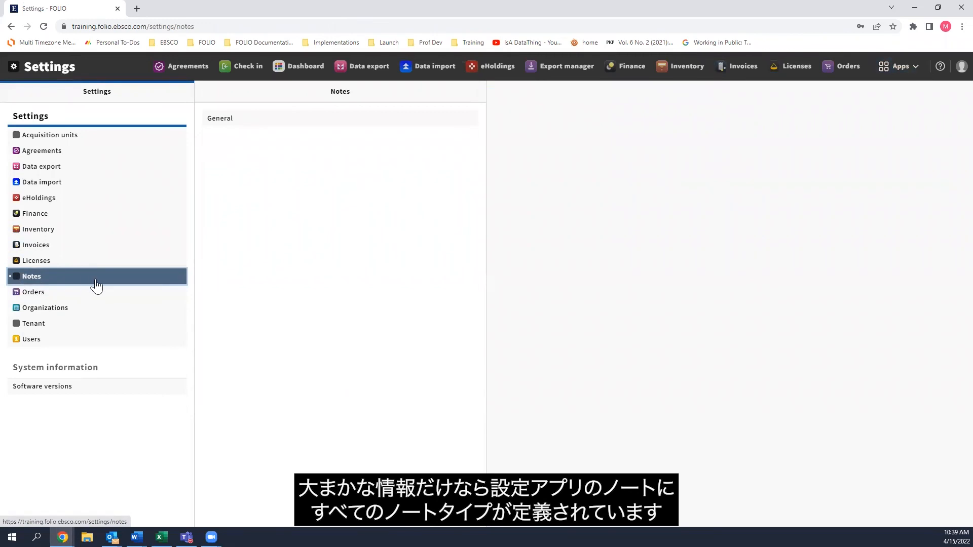
{"action": "left_click", "coordinate": [212, 122]}
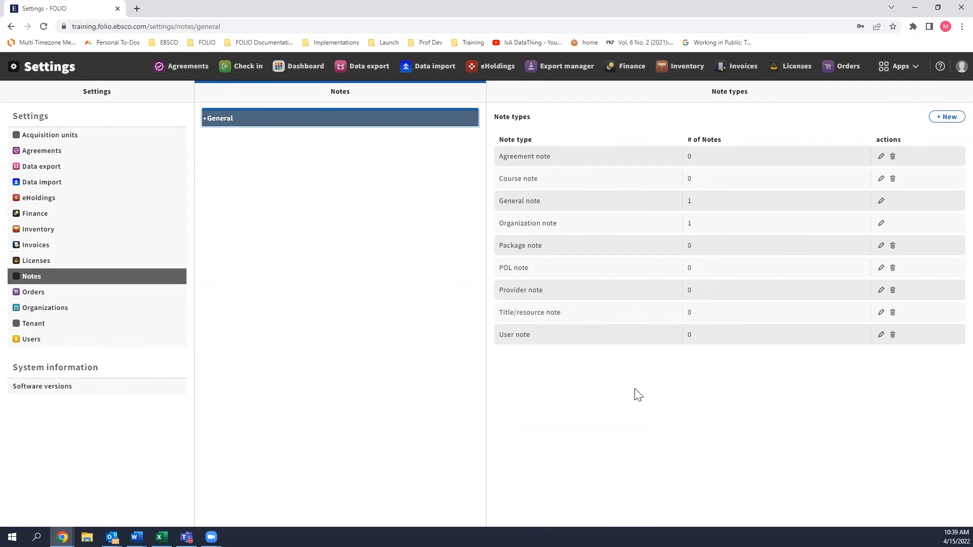
Return to the Organizations app, open the Alexander Street Press record for editing and review the available organization status options.
{"action": "left_click", "coordinate": [880, 66]}
{"action": "left_click", "coordinate": [811, 98]}
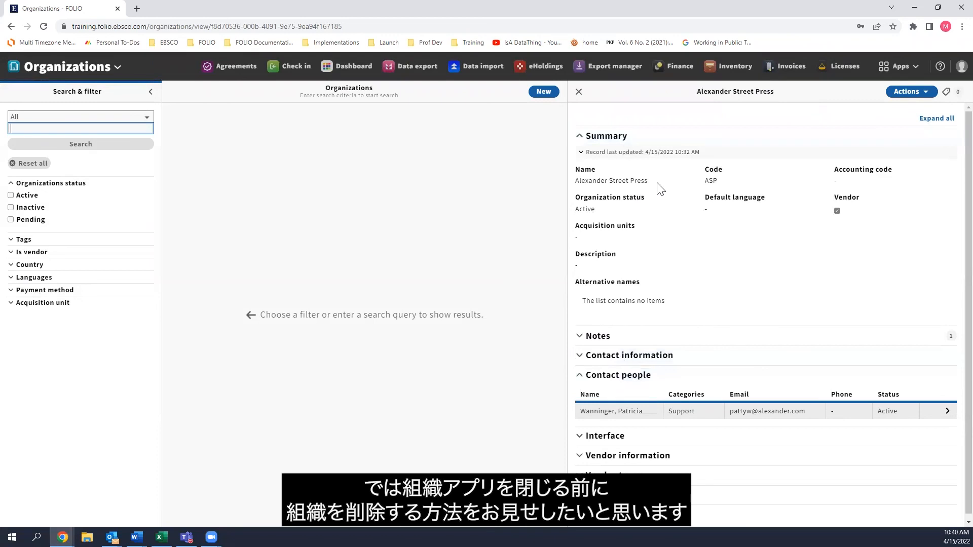
{"action": "left_click", "coordinate": [925, 94]}
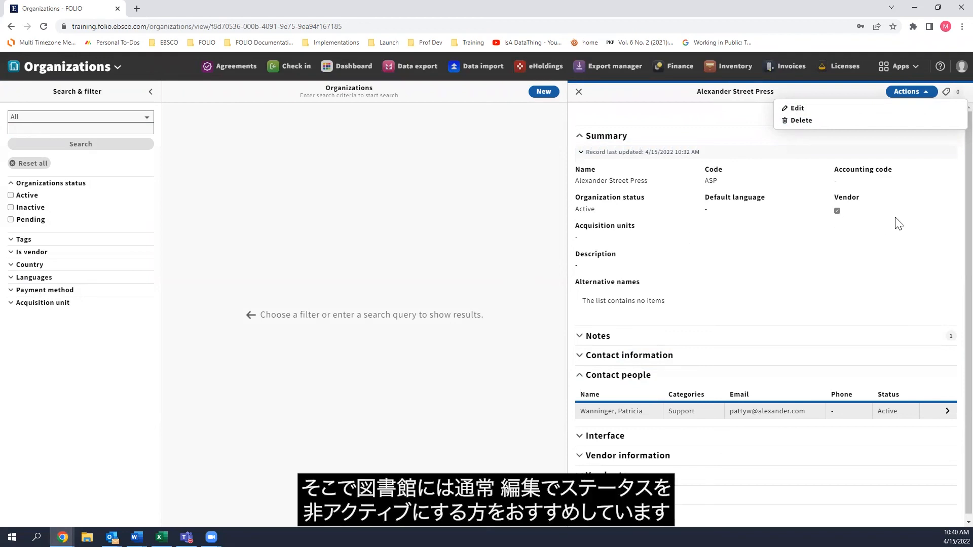
{"action": "left_click", "coordinate": [797, 108]}
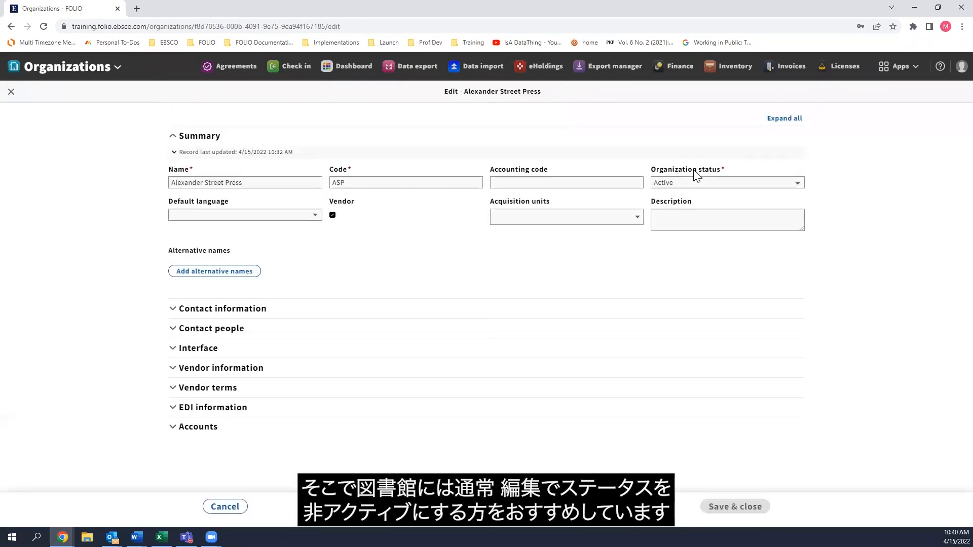
{"action": "left_click", "coordinate": [692, 181]}
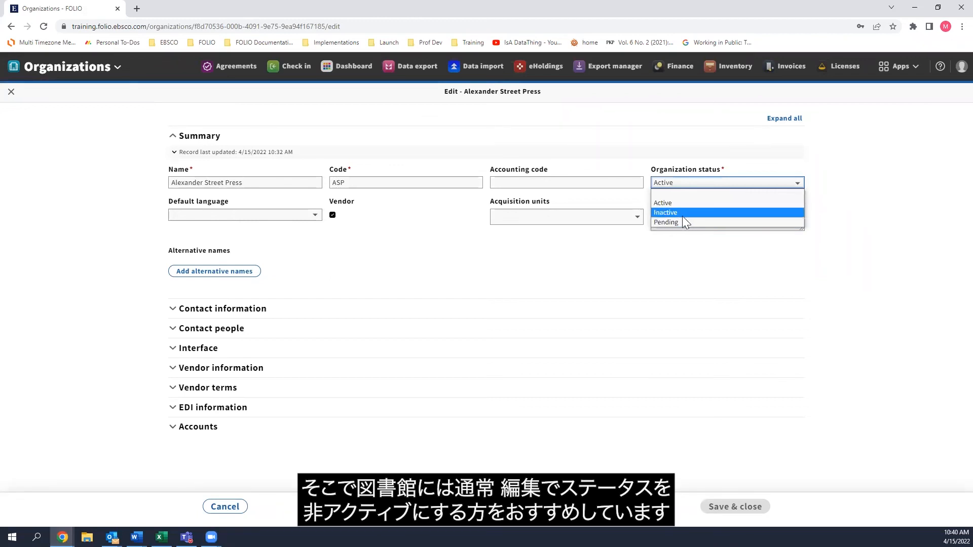
{"action": "left_click", "coordinate": [675, 184]}
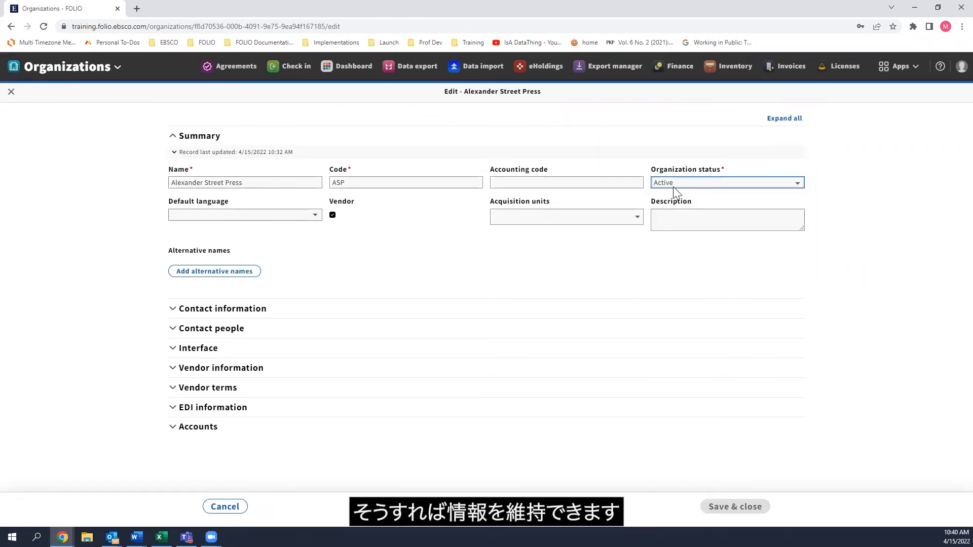